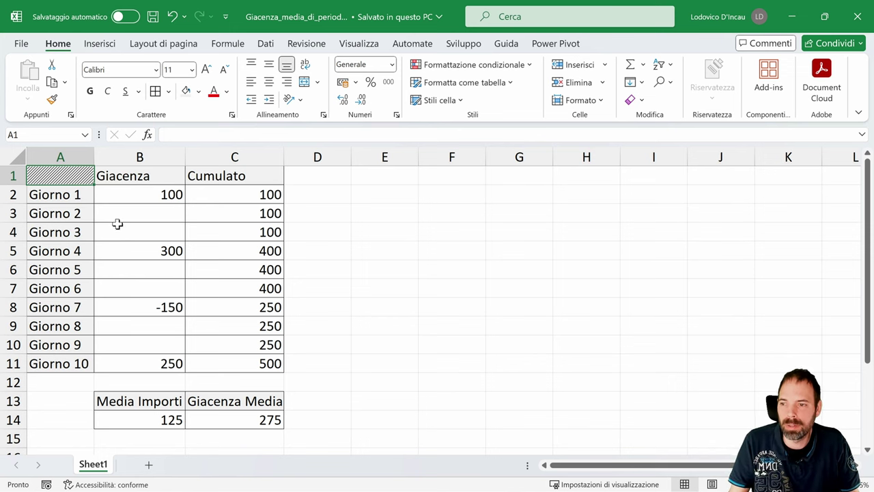
# Review the Giorno 1–10 day labels and their Giacenza entries, such as 300, -150 and 250.
pyautogui.click(79, 194)
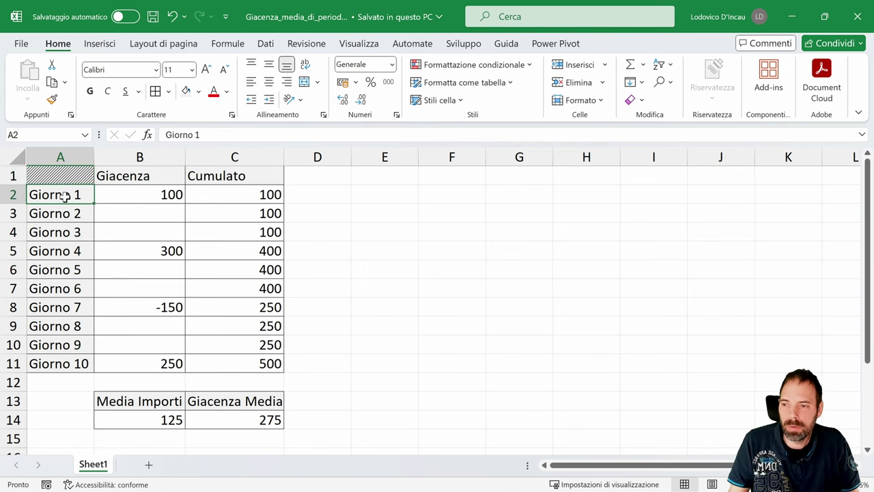
pyautogui.moveTo(65, 196); pyautogui.dragTo(59, 363)
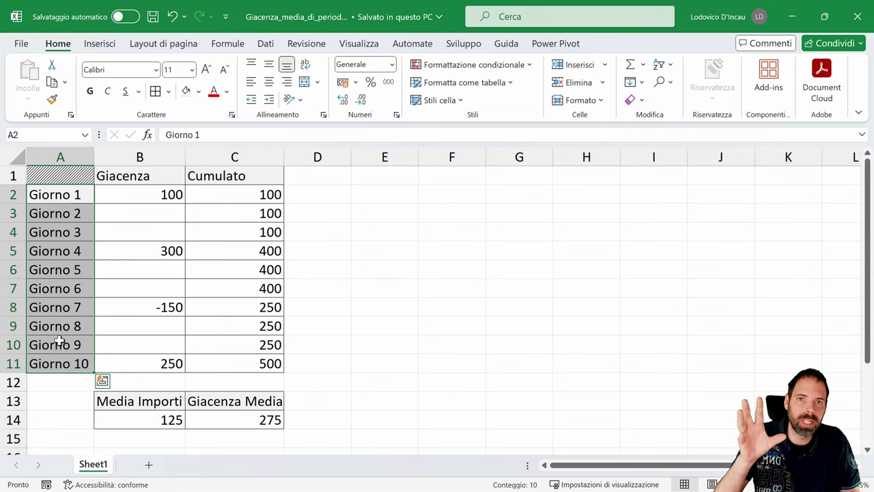
pyautogui.click(78, 198)
pyautogui.click(146, 198)
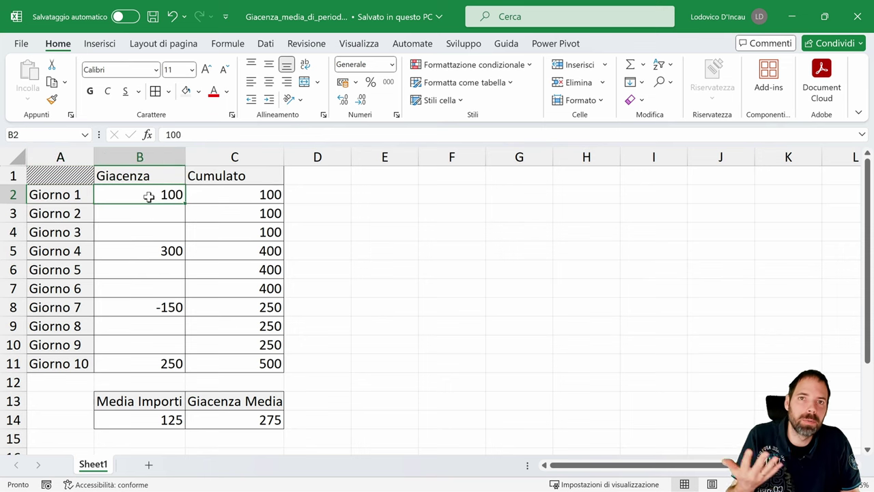
pyautogui.click(69, 249)
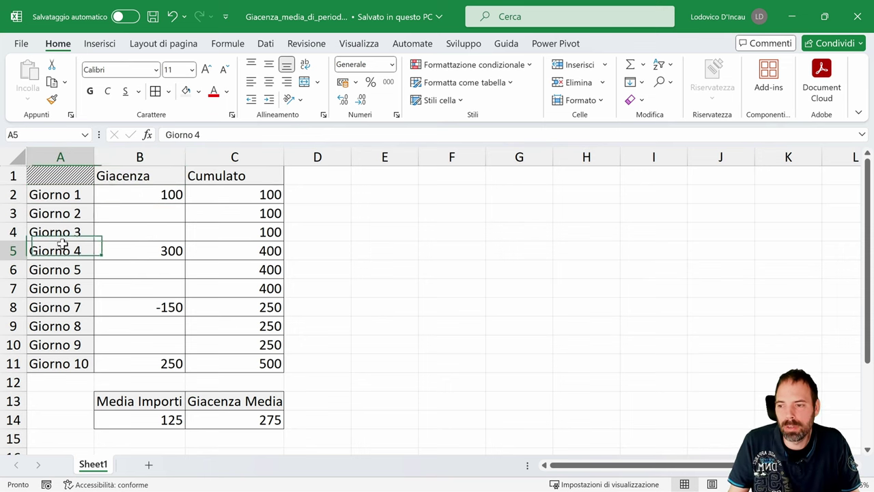
pyautogui.click(127, 249)
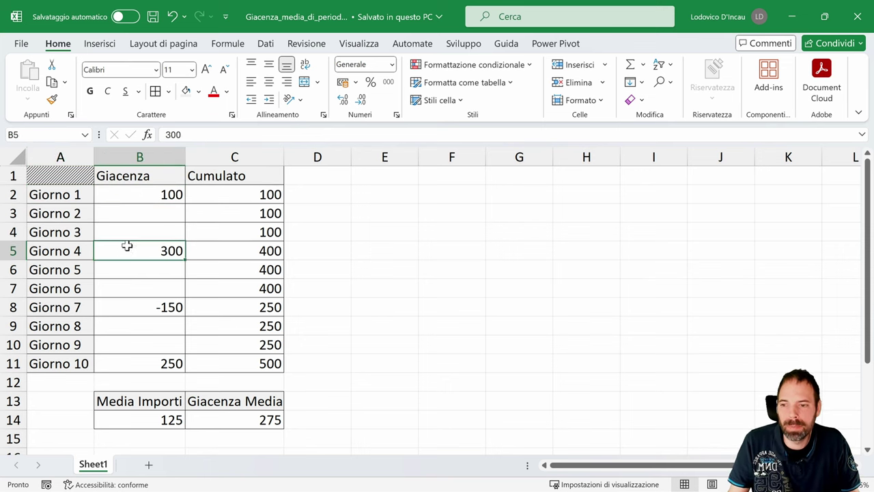
pyautogui.click(69, 311)
pyautogui.click(144, 311)
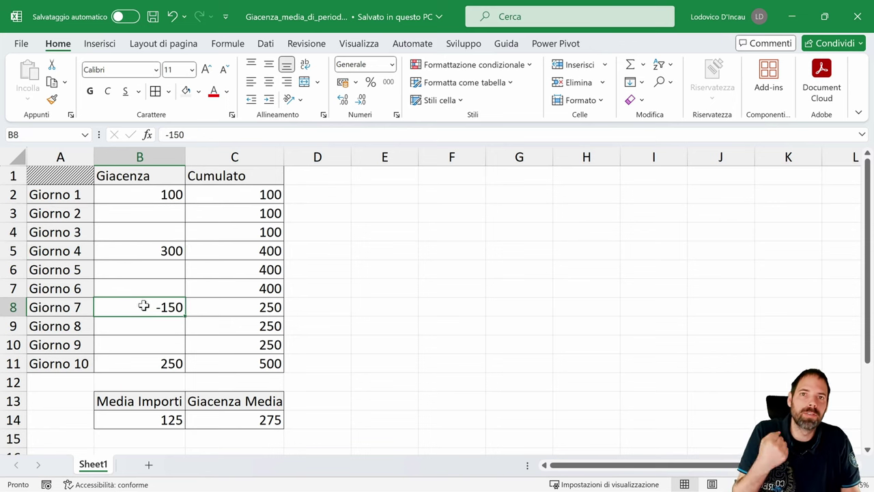
pyautogui.click(158, 364)
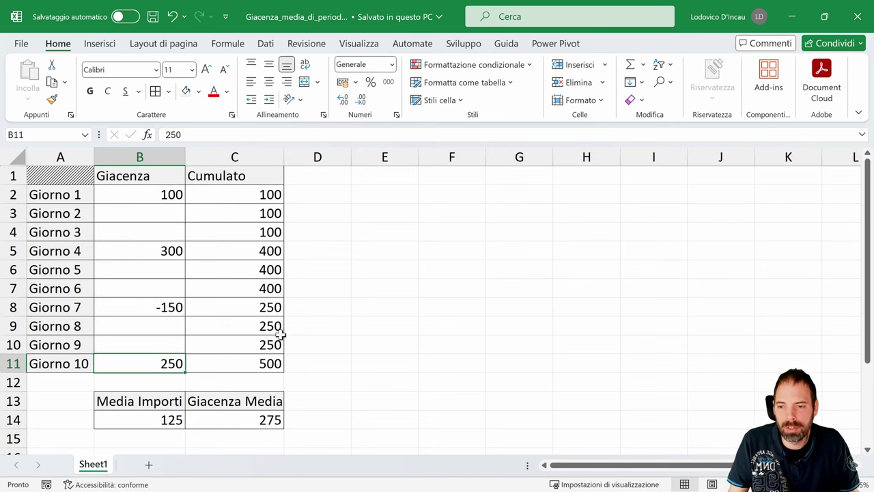
pyautogui.click(146, 196)
pyautogui.moveTo(146, 197); pyautogui.dragTo(147, 350)
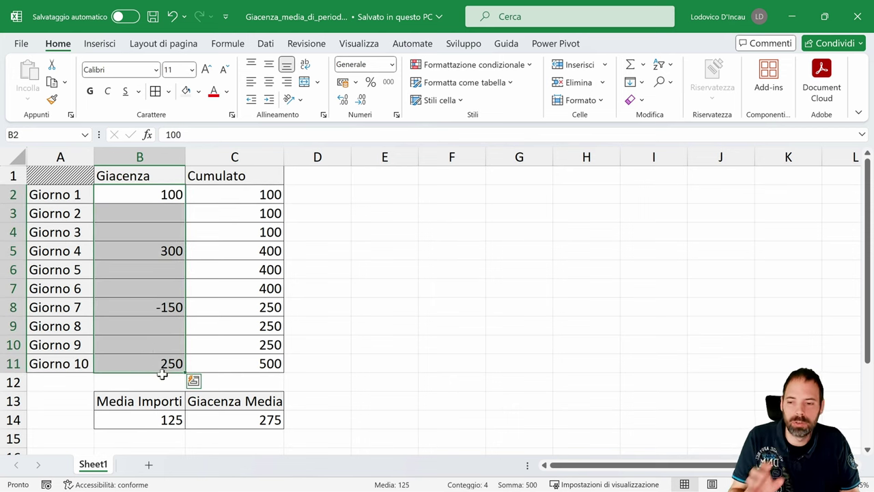
# Inspect the Media Importi and Giacenza Media average formulas and the ranges they average.
pyautogui.click(167, 416)
pyautogui.press('F2')
pyautogui.press('Escape')
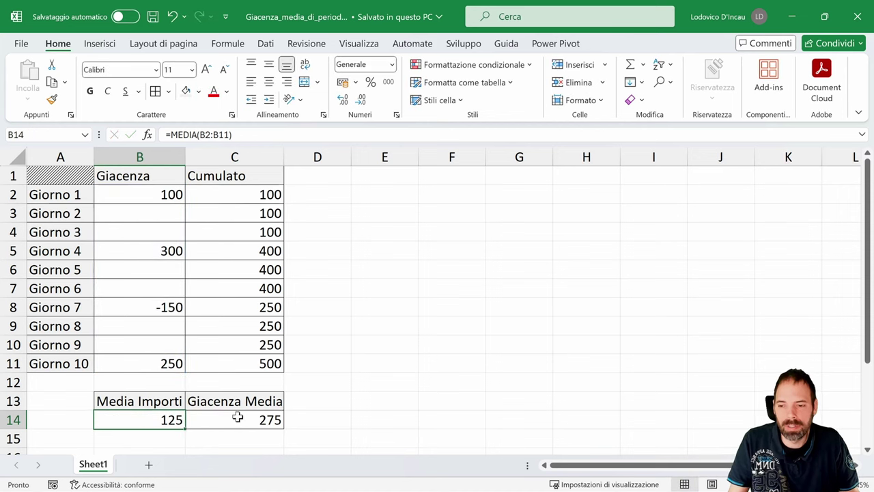
pyautogui.moveTo(148, 190); pyautogui.dragTo(146, 356)
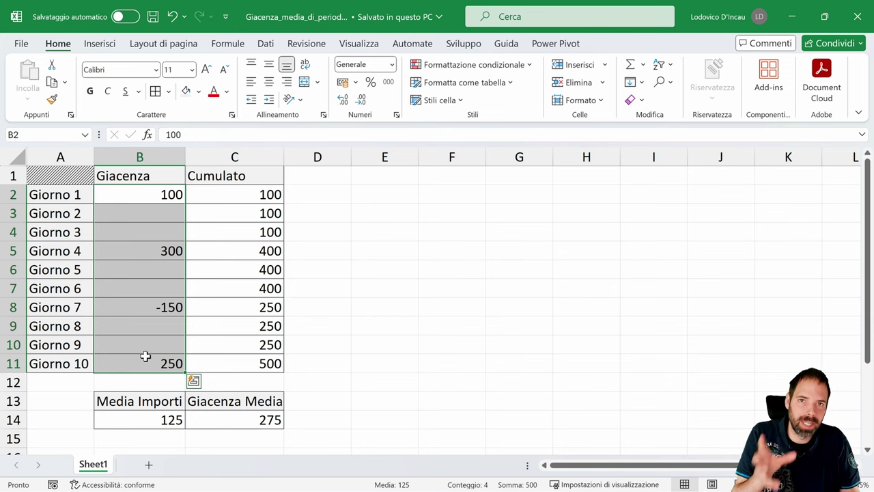
pyautogui.click(260, 418)
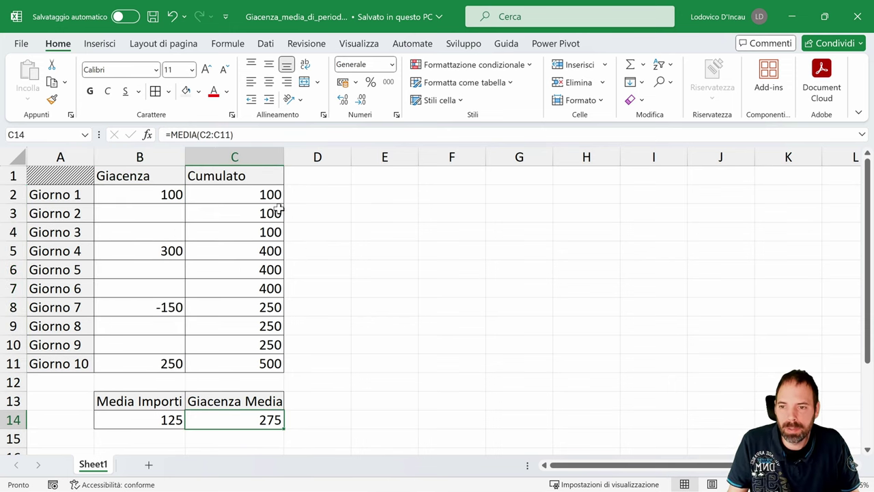
pyautogui.moveTo(254, 193); pyautogui.dragTo(253, 362)
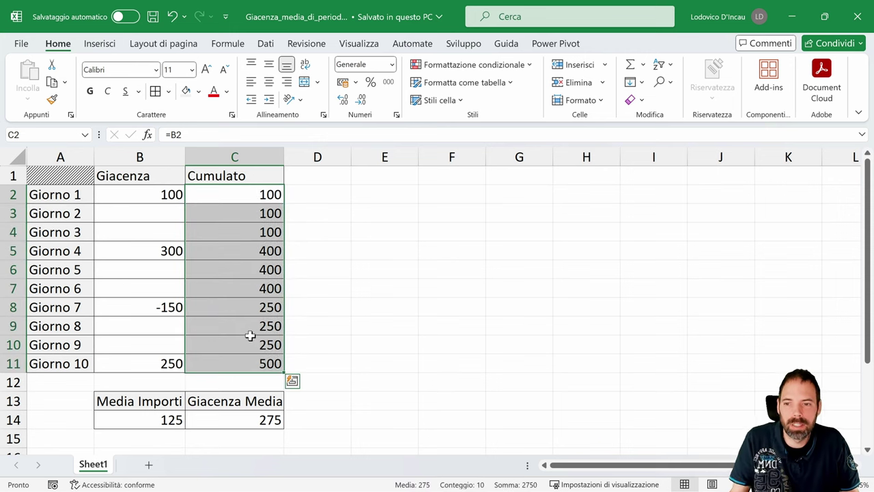
# Trace the Cumulato running totals from Giorno 1 to Giorno 10, reaching 2750.
pyautogui.click(236, 195)
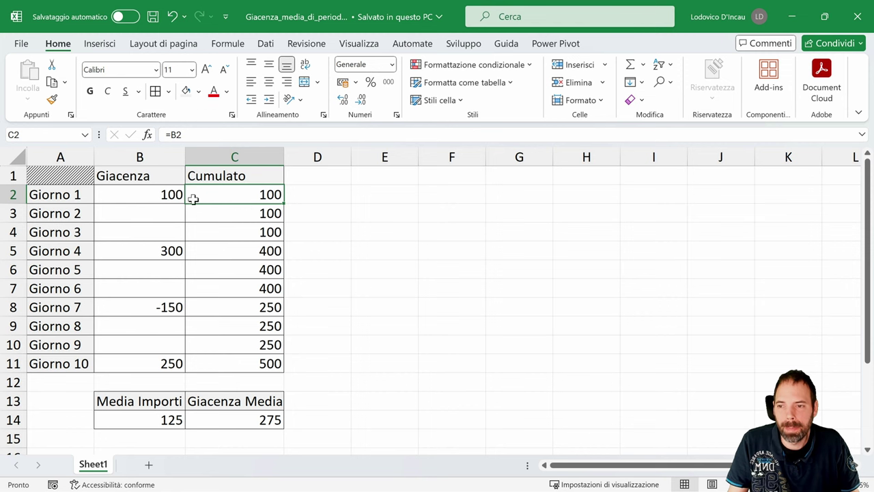
pyautogui.click(140, 195)
pyautogui.moveTo(240, 196); pyautogui.dragTo(236, 231)
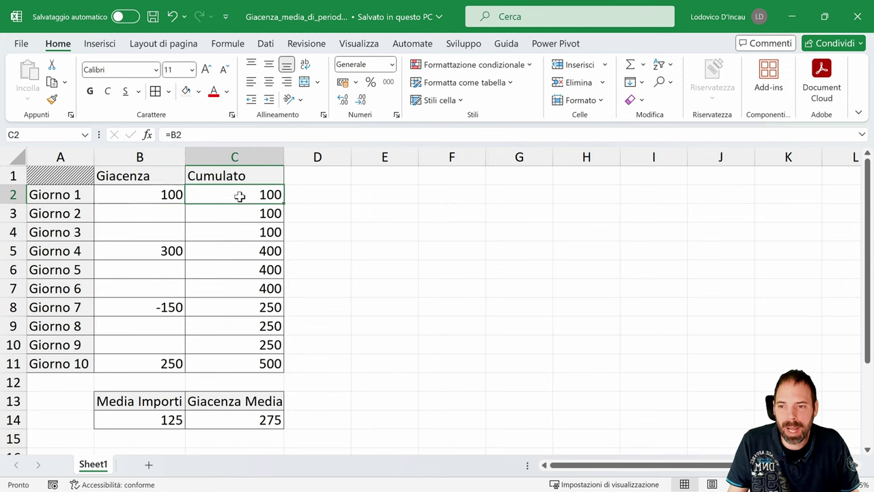
pyautogui.click(163, 254)
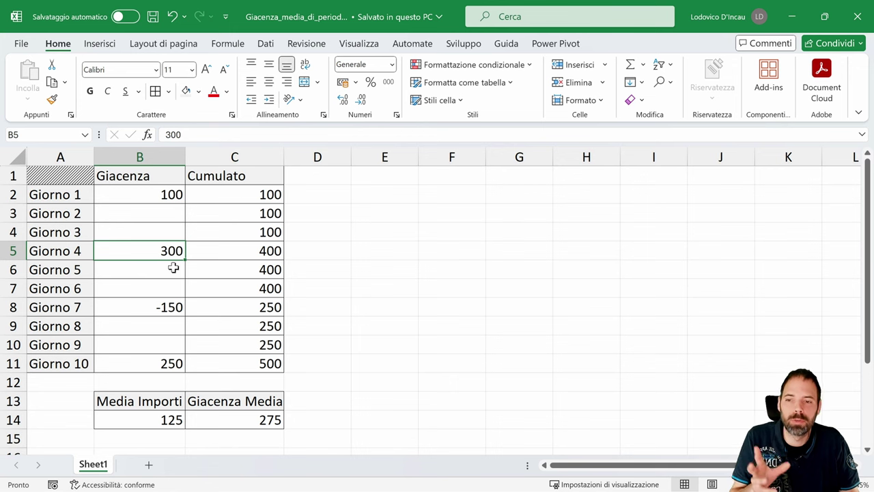
pyautogui.click(177, 310)
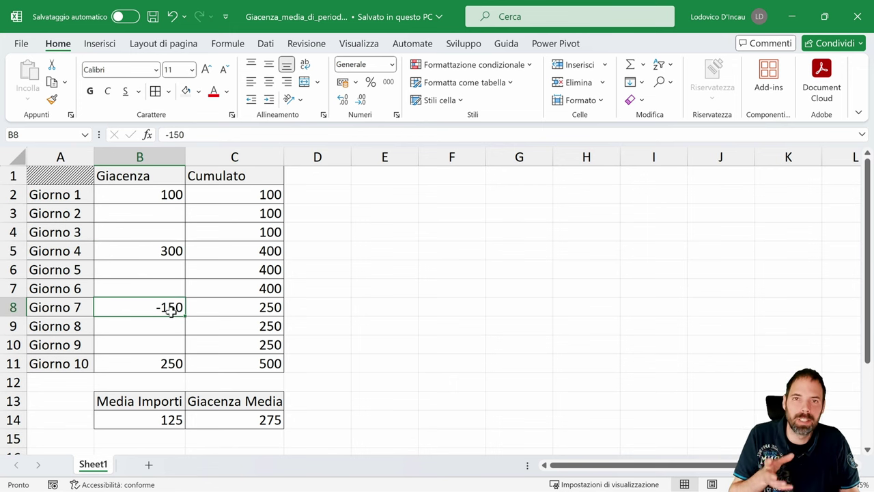
pyautogui.moveTo(264, 196); pyautogui.dragTo(258, 366)
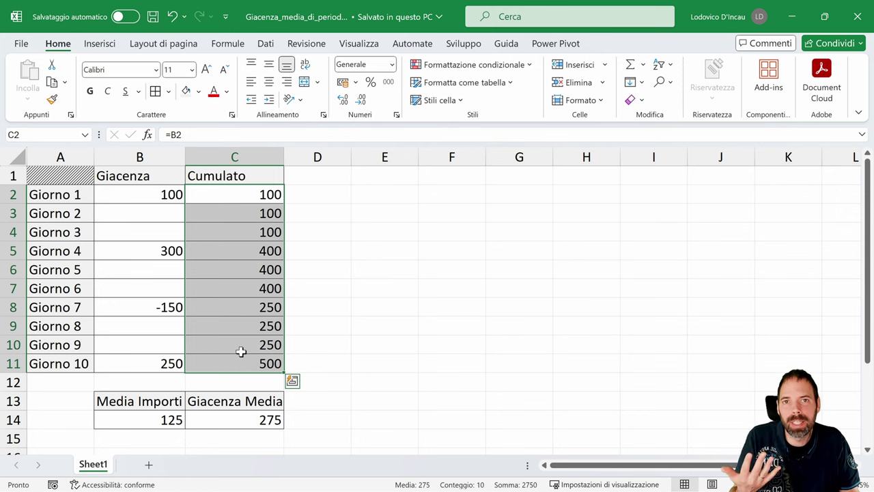
# Recheck the Giacenza Media formula against the ten Giacenza amounts and the Cumulato column.
pyautogui.click(239, 421)
pyautogui.press('F2')
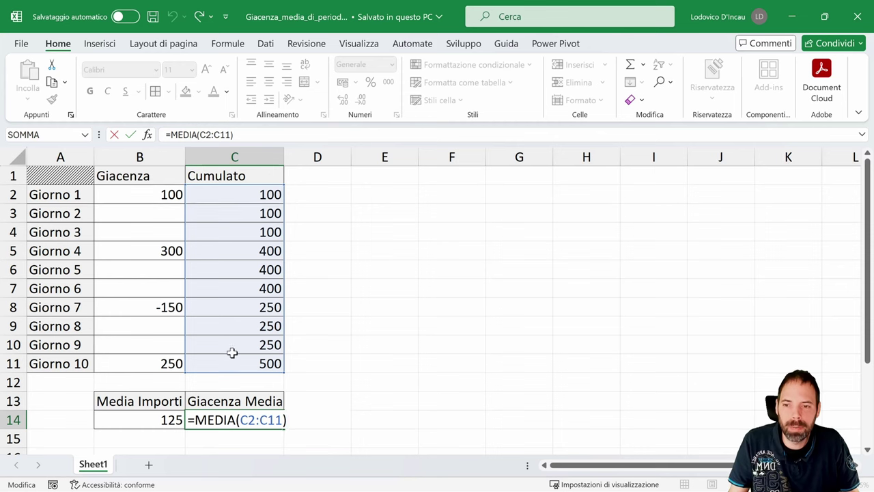
pyautogui.hotkey('ctrl', 'Return')
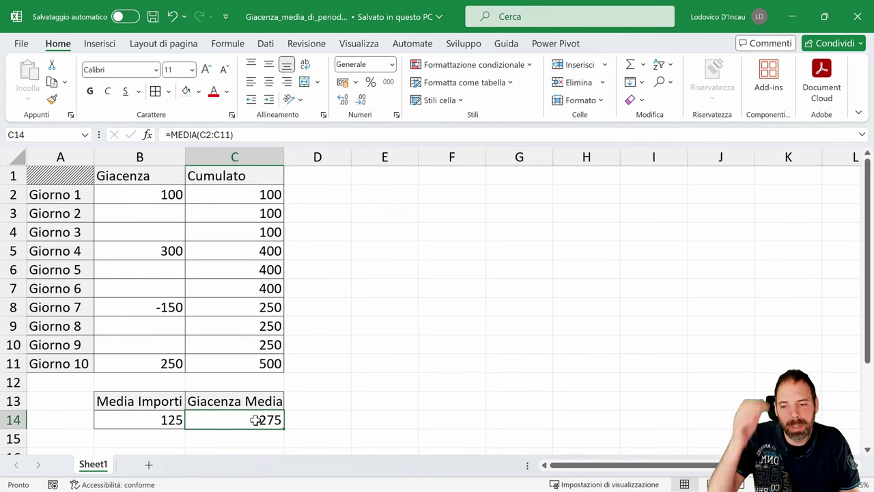
pyautogui.click(169, 194)
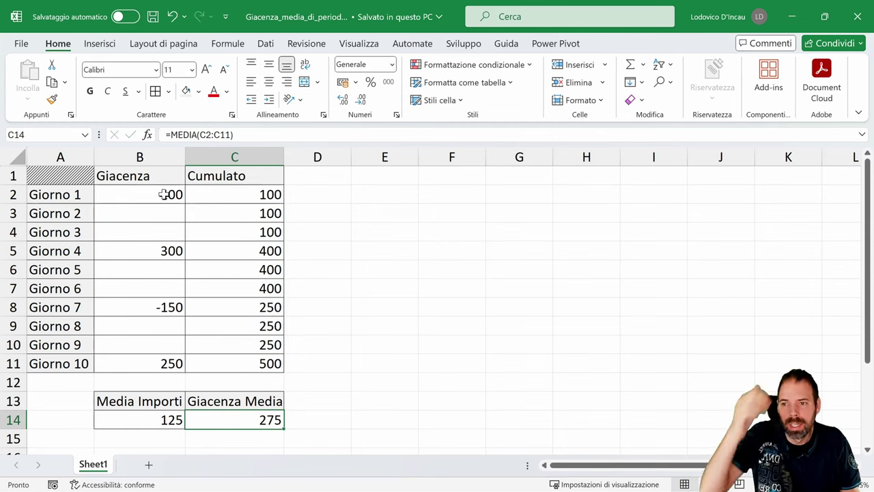
pyautogui.click(168, 258)
pyautogui.click(166, 308)
pyautogui.click(163, 363)
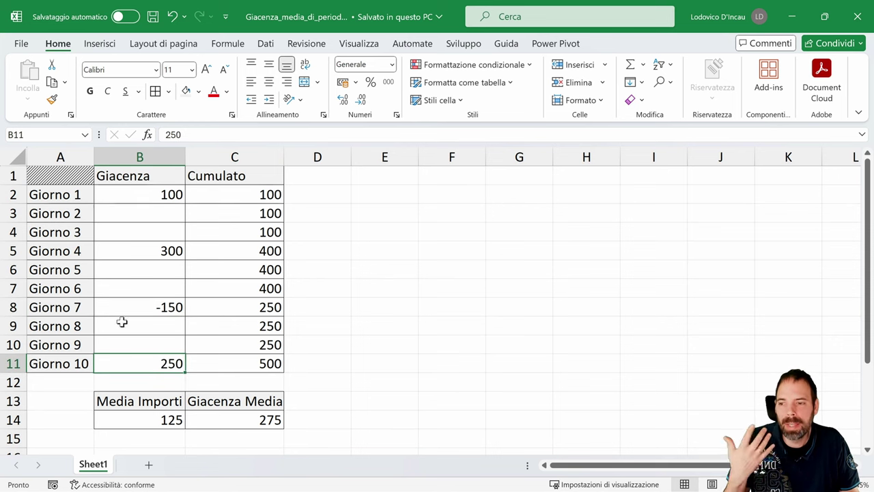
pyautogui.moveTo(75, 190); pyautogui.dragTo(76, 357)
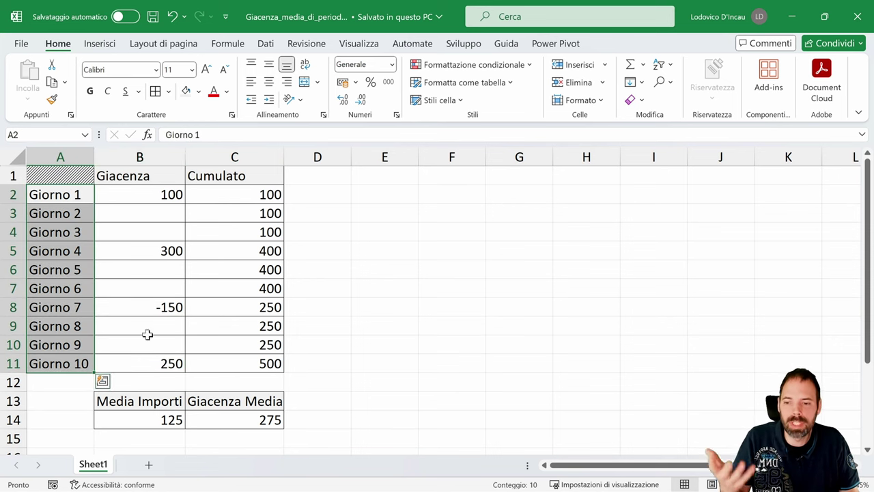
pyautogui.click(260, 420)
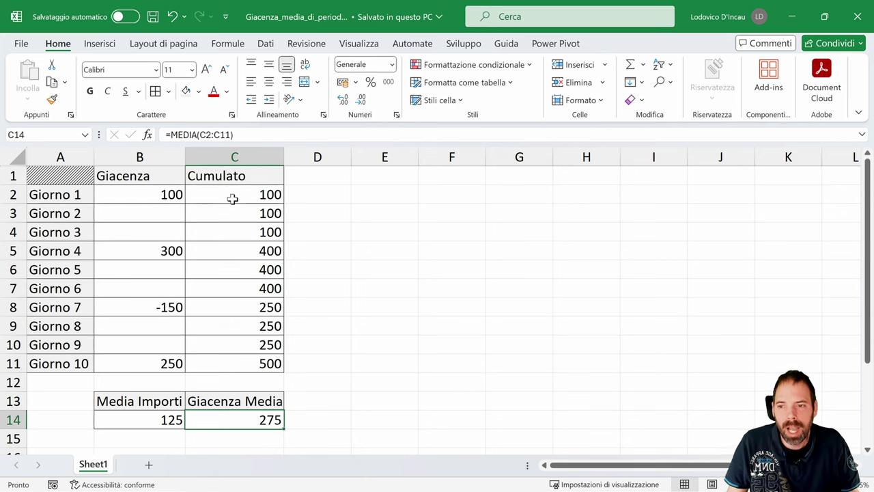
pyautogui.click(226, 179)
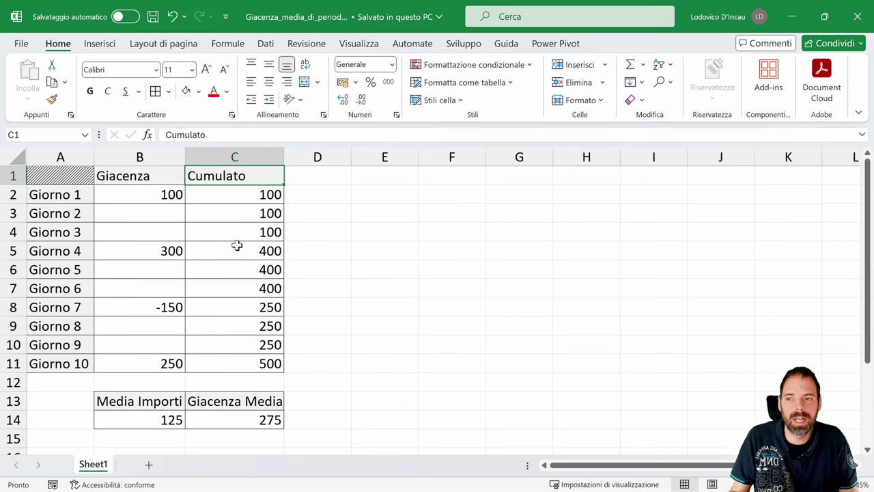
pyautogui.click(63, 171)
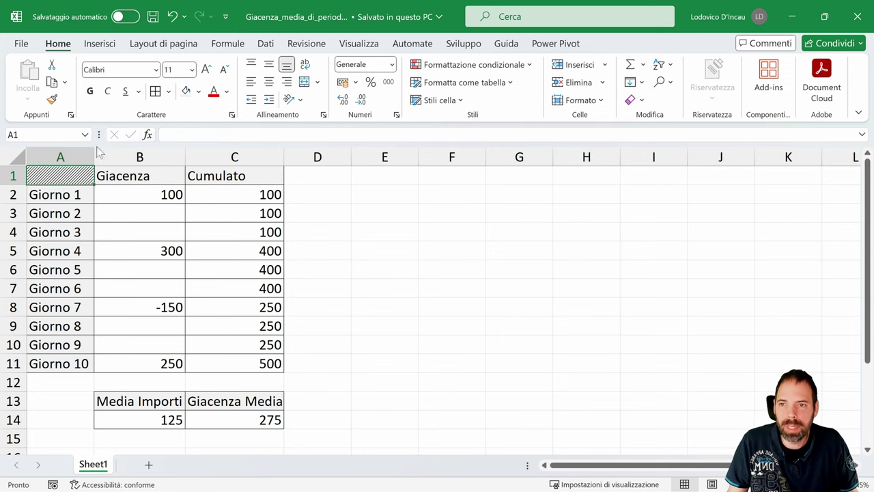
# Open the Power Pivot diagram view, spread Fact_Giacenza and Dim_Cal apart, and check their fields.
pyautogui.click(266, 43)
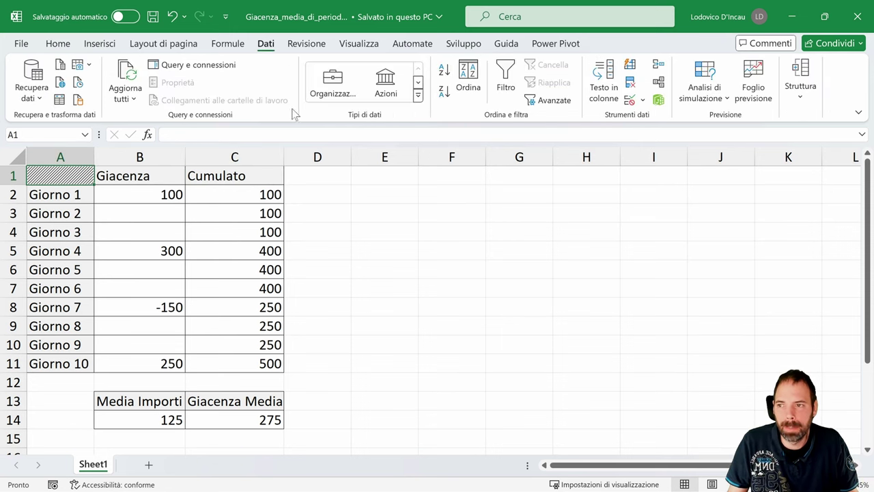
pyautogui.click(556, 43)
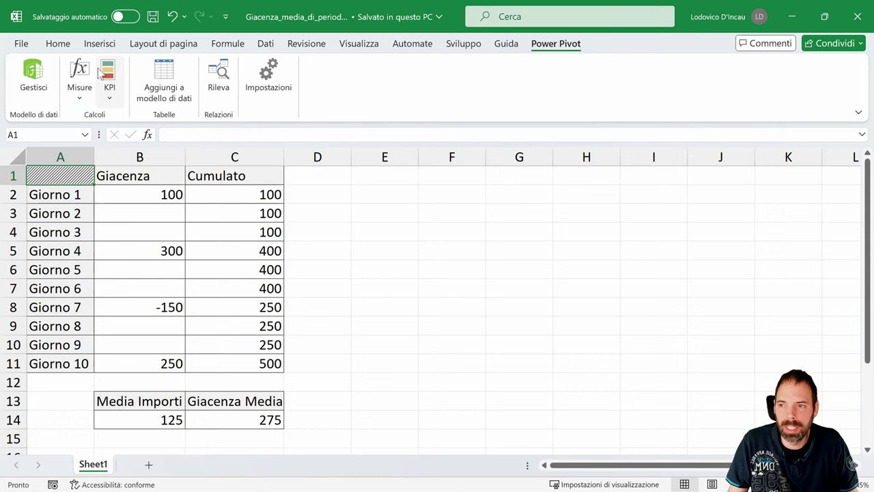
pyautogui.click(33, 76)
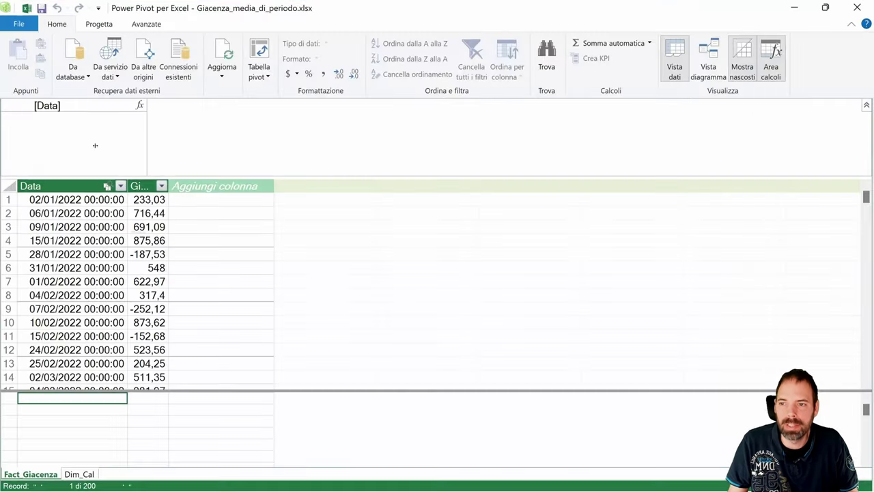
pyautogui.click(709, 65)
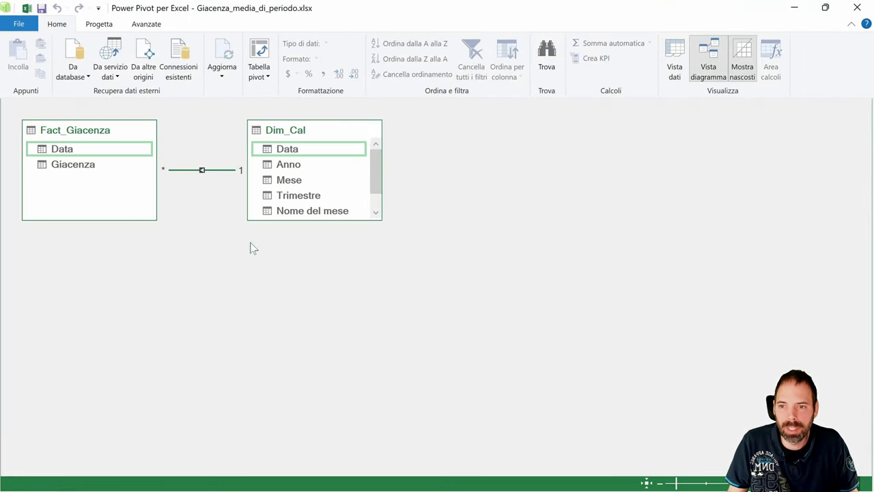
pyautogui.moveTo(66, 136); pyautogui.dragTo(89, 144)
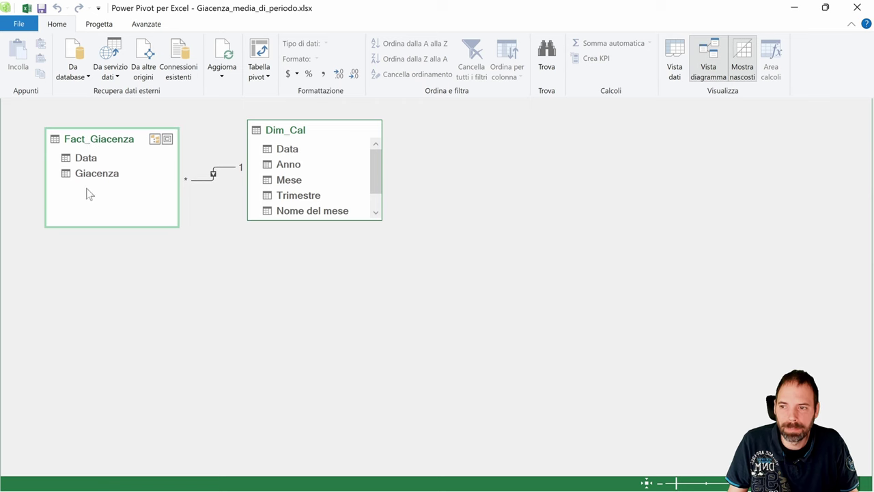
pyautogui.click(89, 161)
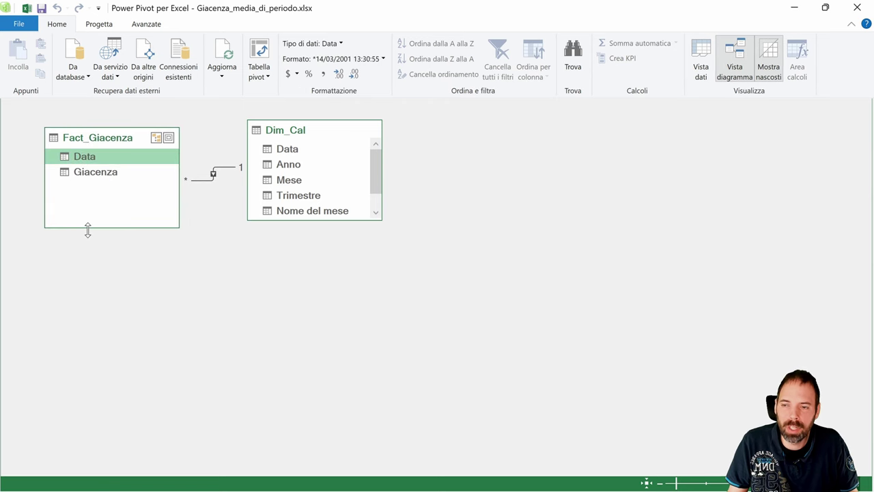
pyautogui.click(95, 179)
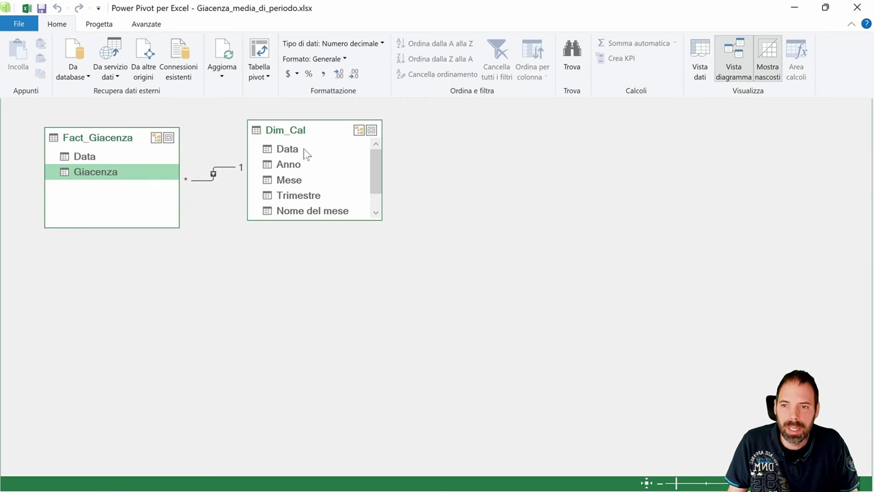
pyautogui.moveTo(301, 134); pyautogui.dragTo(357, 140)
# Select the Data relationship, resize Dim_Cal to reveal AnnoMese, then show the Fact_Giacenza data grid.
pyautogui.click(270, 170)
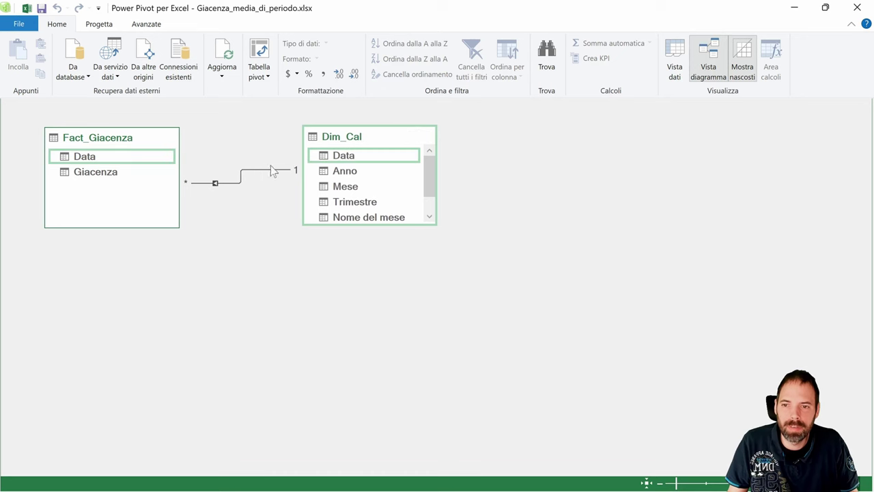
pyautogui.click(263, 171)
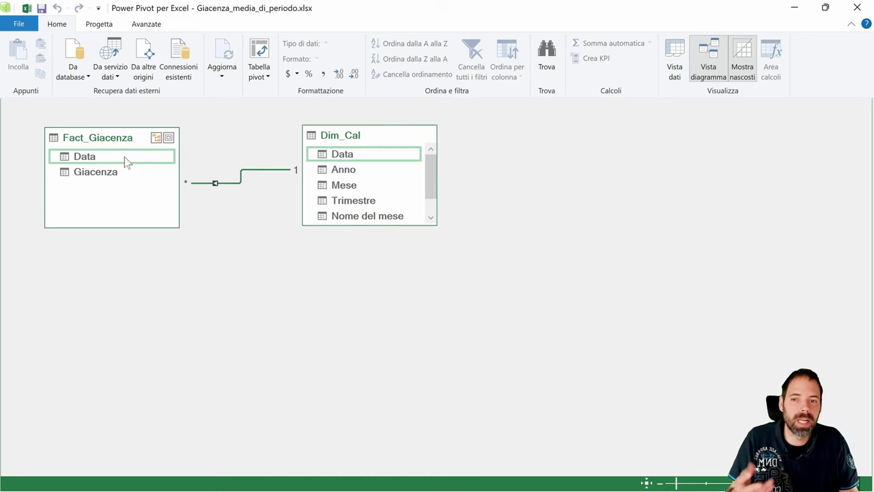
pyautogui.moveTo(351, 140); pyautogui.dragTo(350, 143)
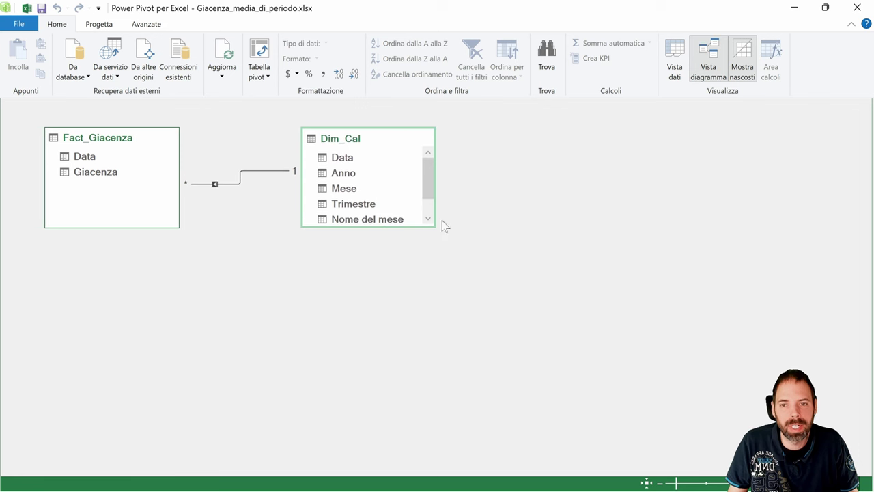
pyautogui.moveTo(432, 227); pyautogui.dragTo(498, 286)
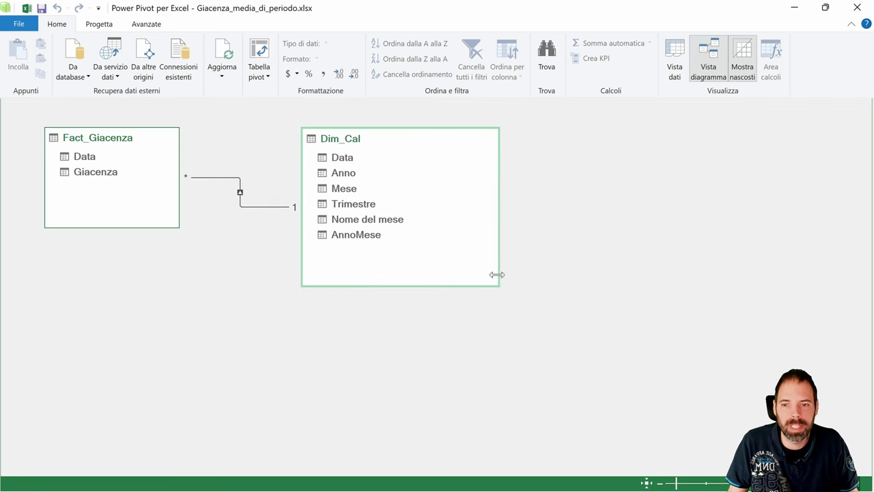
pyautogui.click(339, 158)
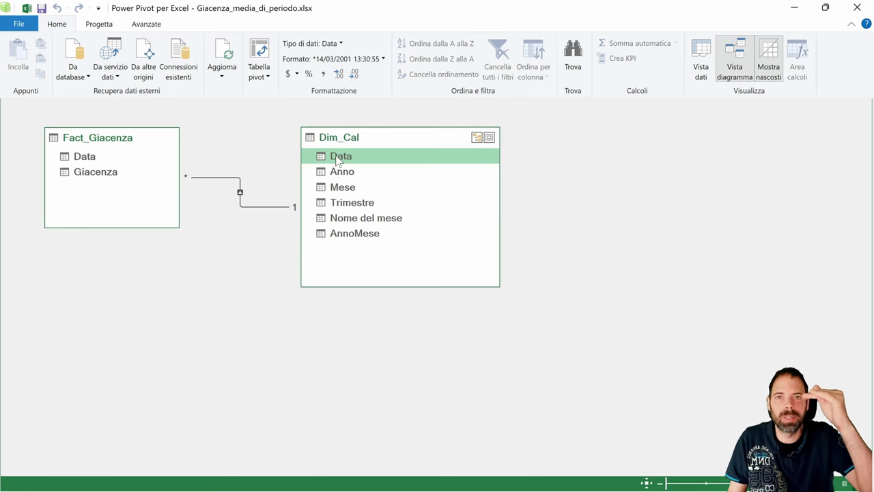
pyautogui.click(108, 146)
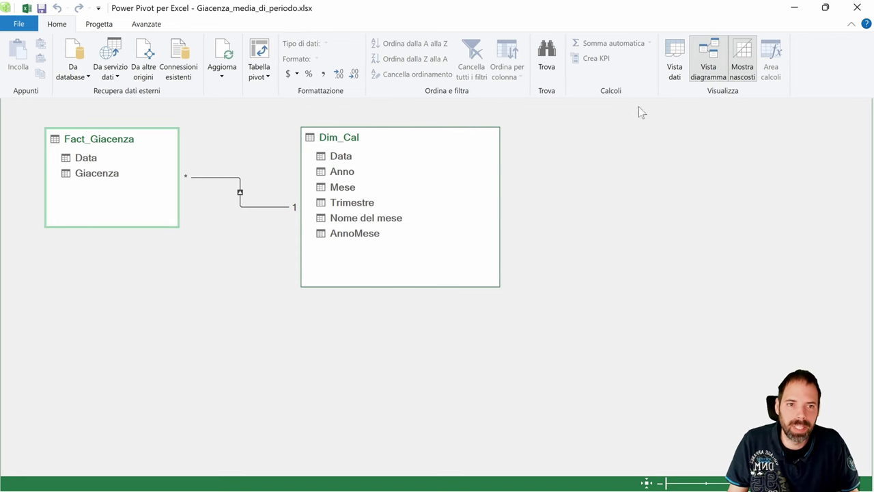
pyautogui.click(675, 67)
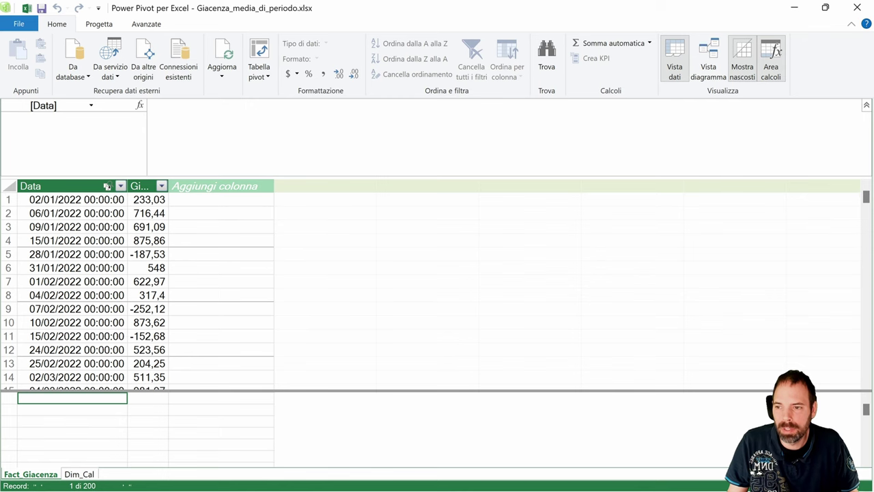
# Review the first Fact_Giacenza dates (02/01, 09/01/2022) and open the Data column's sort options.
pyautogui.click(121, 186)
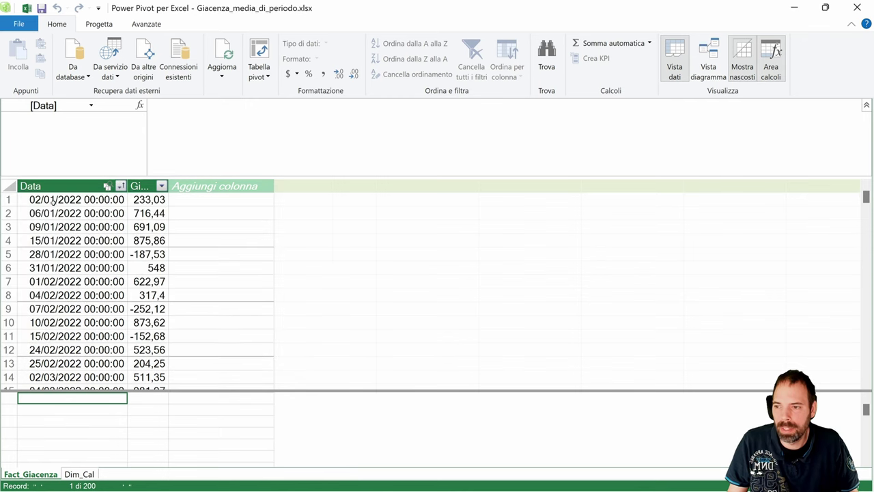
pyautogui.click(110, 246)
pyautogui.click(50, 203)
pyautogui.click(51, 218)
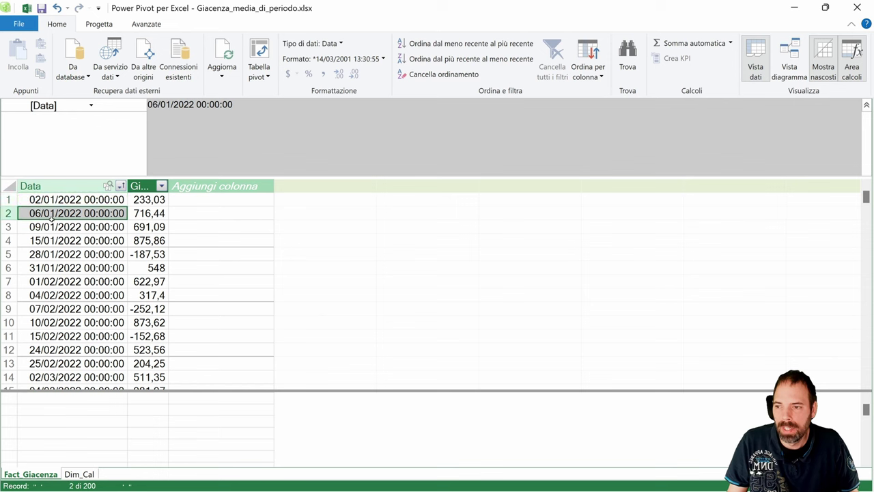
pyautogui.click(49, 231)
pyautogui.click(52, 252)
pyautogui.click(45, 201)
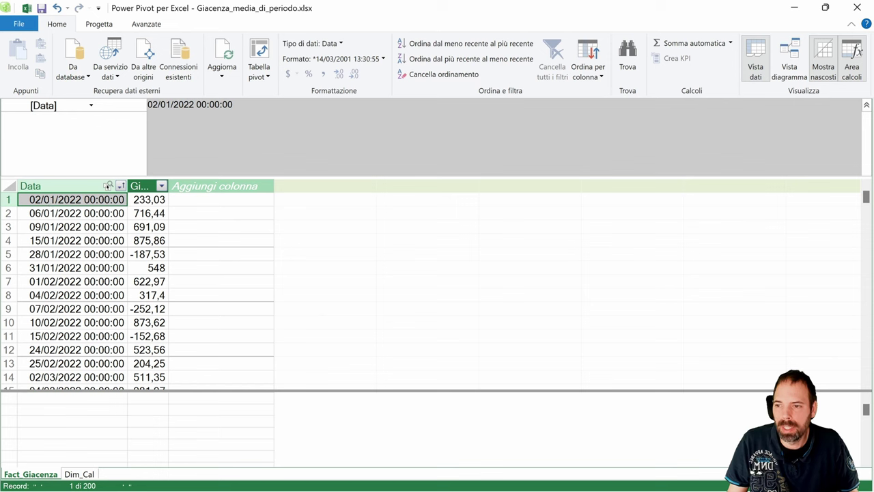
pyautogui.click(43, 214)
pyautogui.click(51, 230)
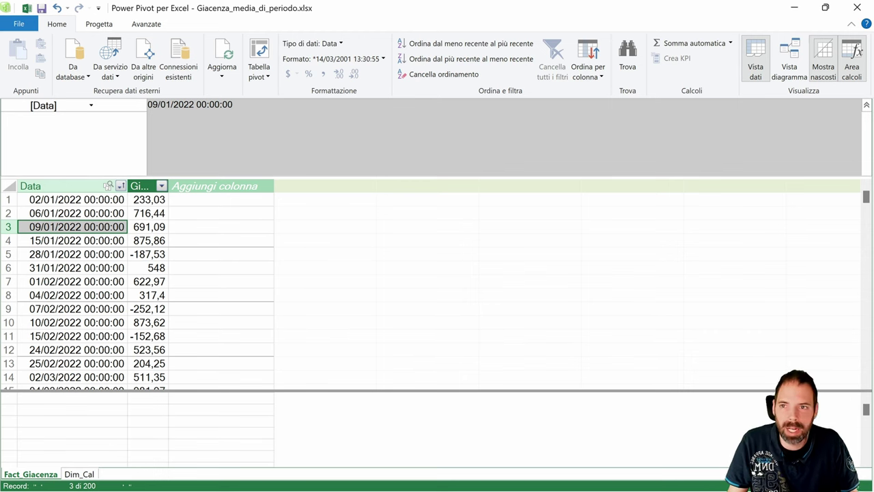
pyautogui.click(121, 186)
# Clear the Data sort, close Power Pivot, and check the =B3+C2 running-total formula in Cumulato.
pyautogui.click(75, 230)
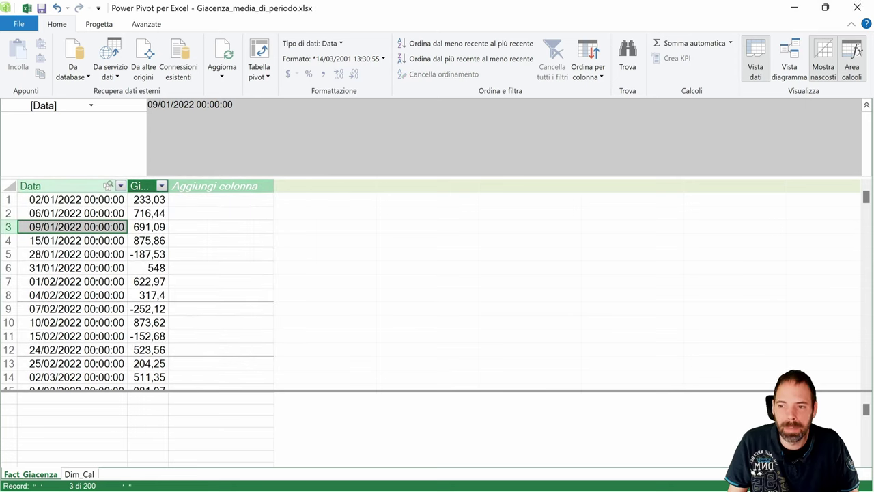
pyautogui.click(857, 7)
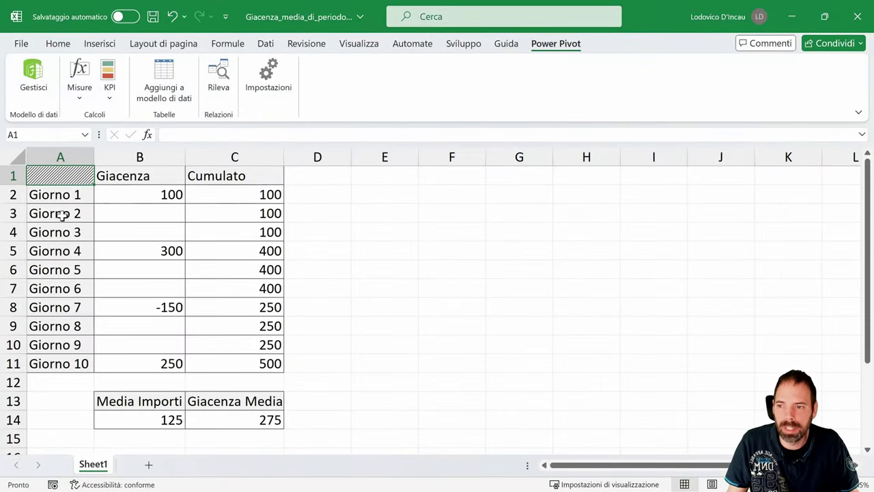
pyautogui.moveTo(71, 195); pyautogui.dragTo(60, 364)
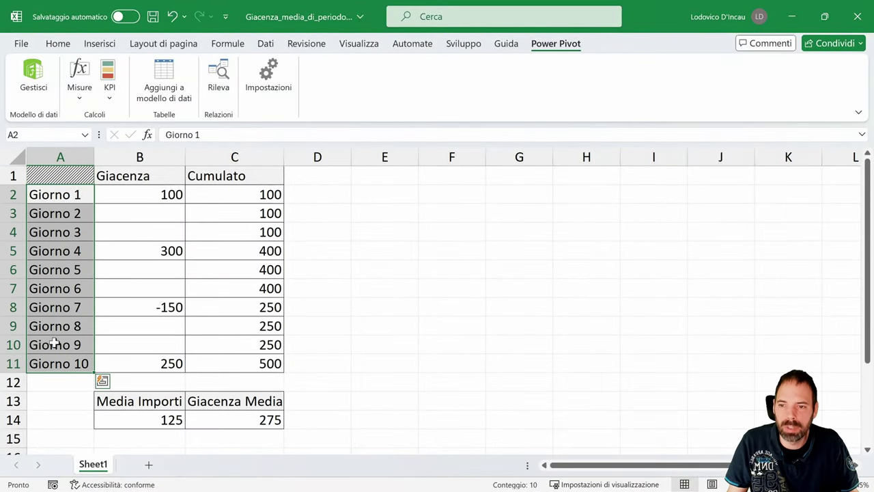
pyautogui.click(257, 217)
pyautogui.moveTo(257, 217); pyautogui.dragTo(260, 236)
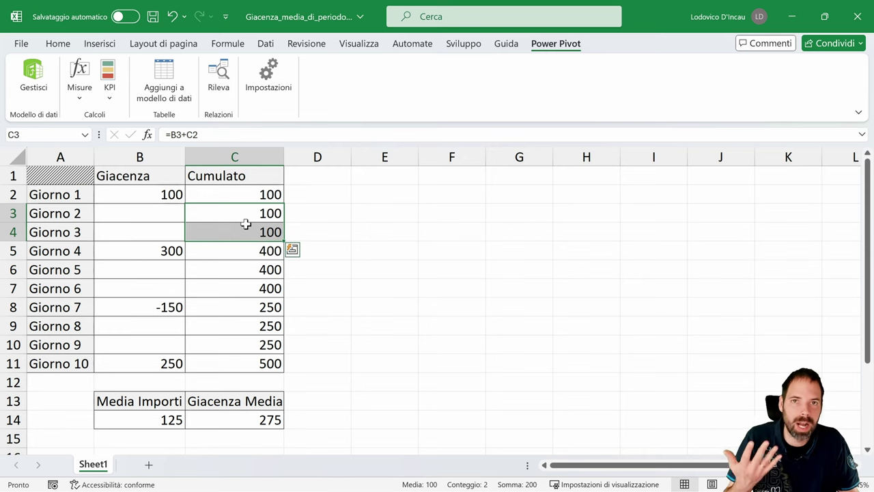
pyautogui.click(71, 183)
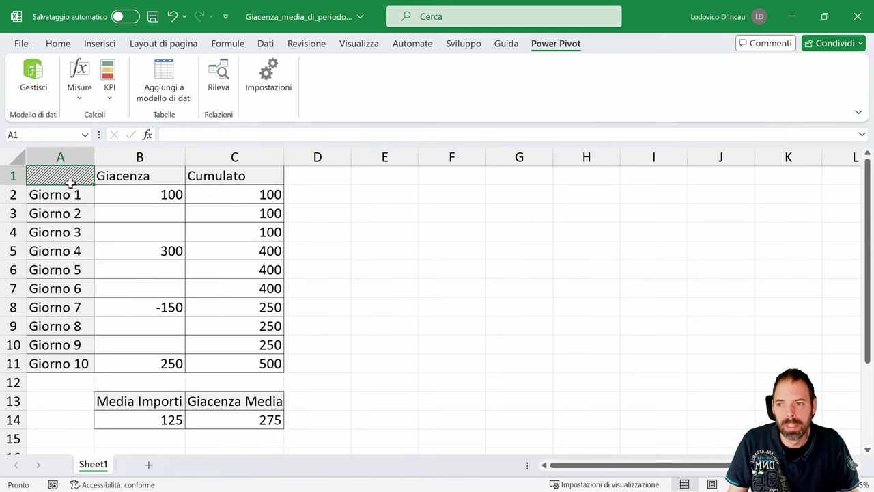
# Reopen the Power Pivot diagram, move Dim_Cal left and down, and close it again.
pyautogui.click(33, 80)
pyautogui.click(704, 73)
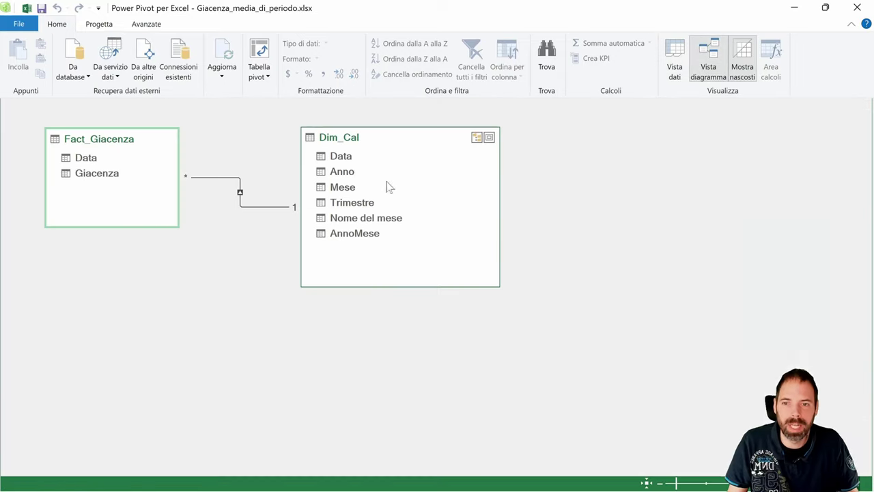
pyautogui.moveTo(358, 138); pyautogui.dragTo(347, 168)
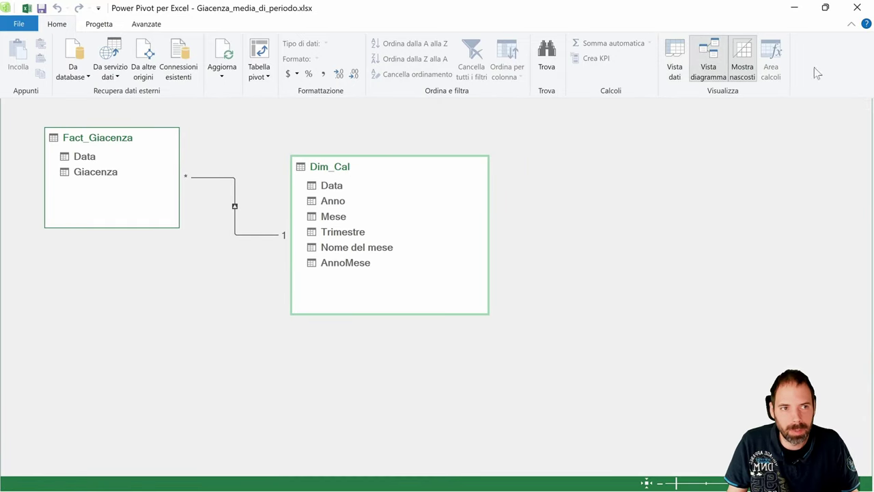
pyautogui.click(857, 7)
# Launch the Power Query editor and preview the Fact_Giacenza query.
pyautogui.click(266, 43)
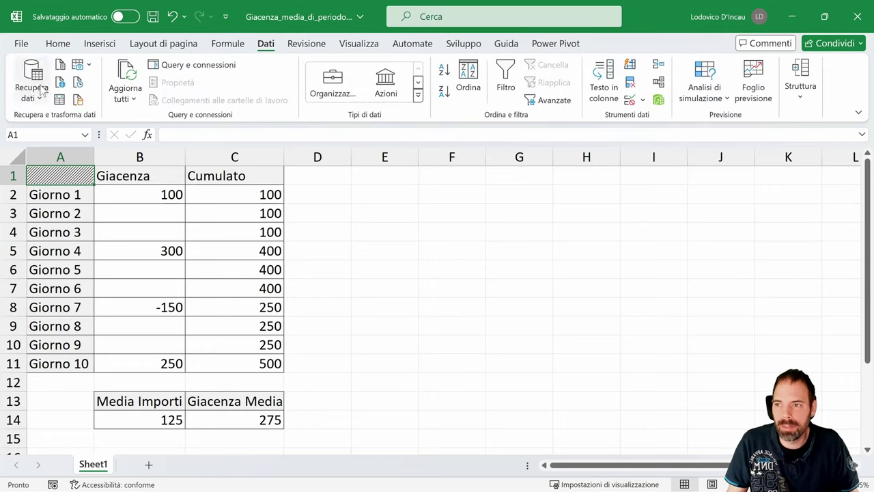
pyautogui.click(38, 92)
pyautogui.click(91, 321)
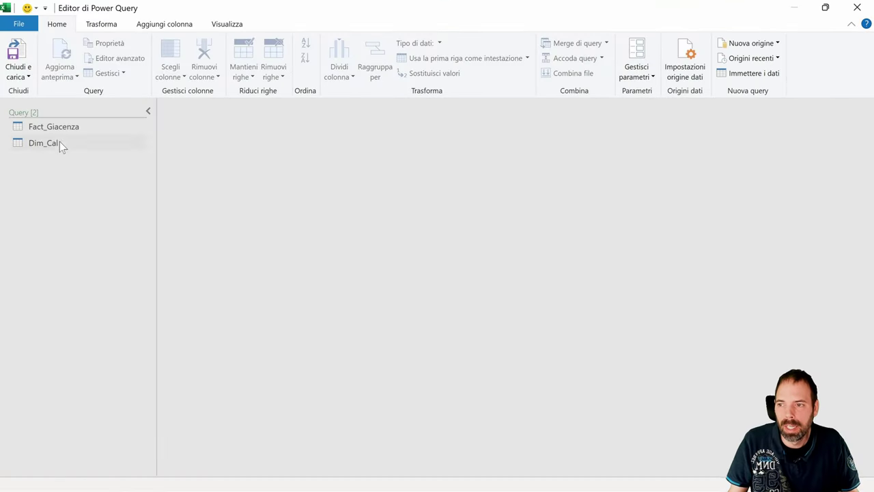
pyautogui.click(56, 128)
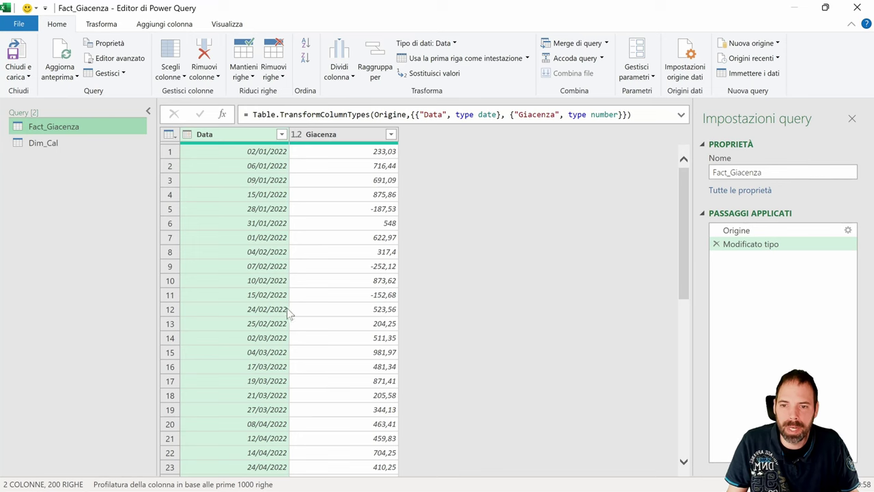
pyautogui.scroll(-7, 287, 308)
pyautogui.scroll(-2, 295, 295)
pyautogui.scroll(3, 300, 293)
pyautogui.scroll(6, 305, 291)
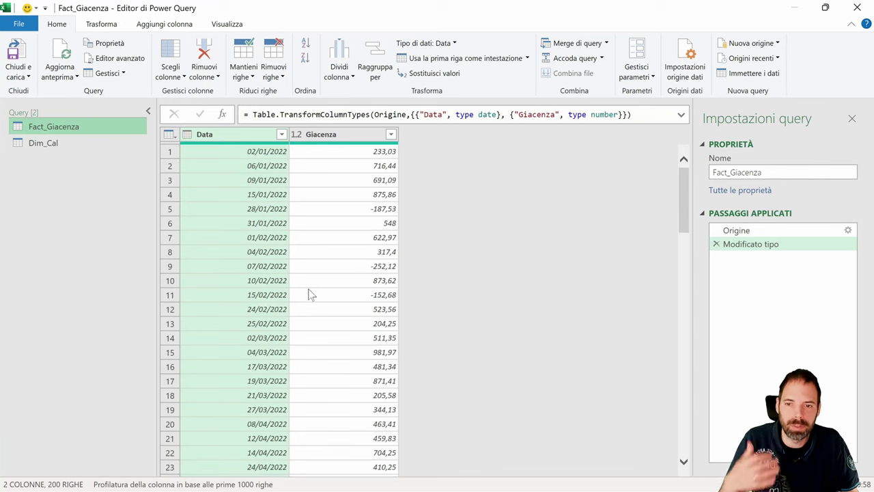
pyautogui.click(461, 223)
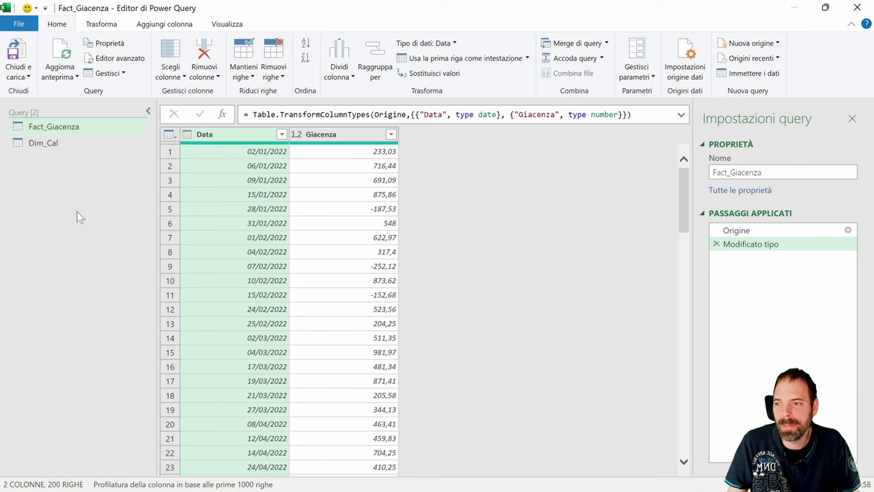
# Examine the Dim_Cal Source step's List.Dates formula and its generated dates.
pyautogui.click(45, 145)
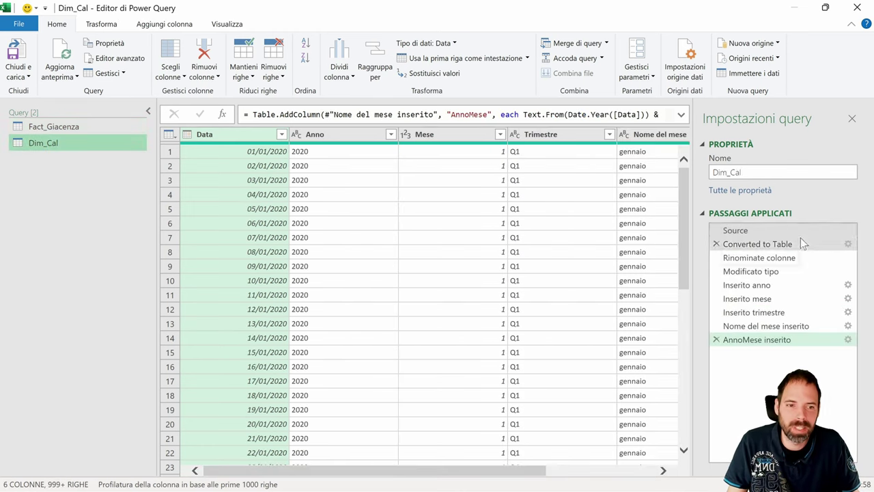
pyautogui.click(752, 233)
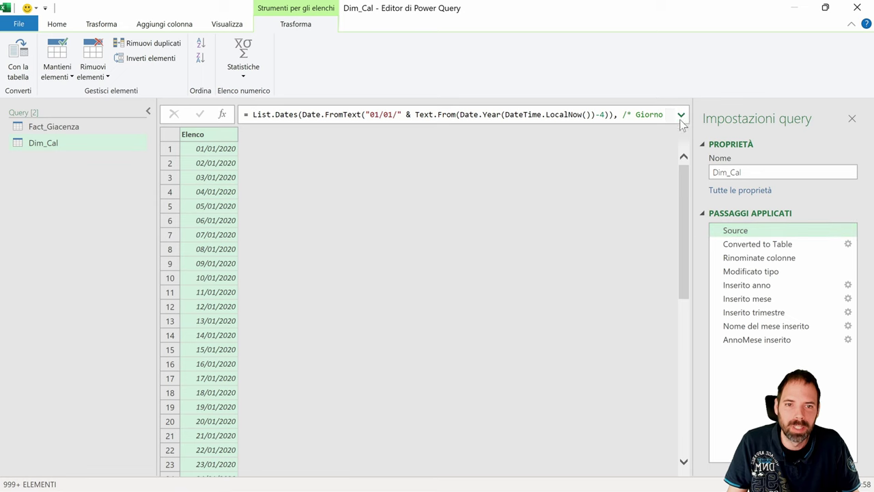
pyautogui.click(681, 115)
pyautogui.scroll(-2, 464, 140)
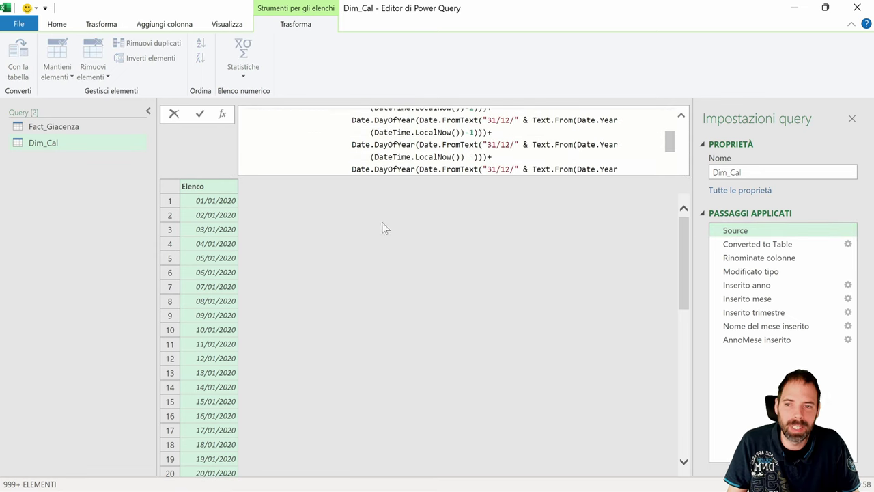
pyautogui.click(232, 223)
pyautogui.scroll(-3, 274, 233)
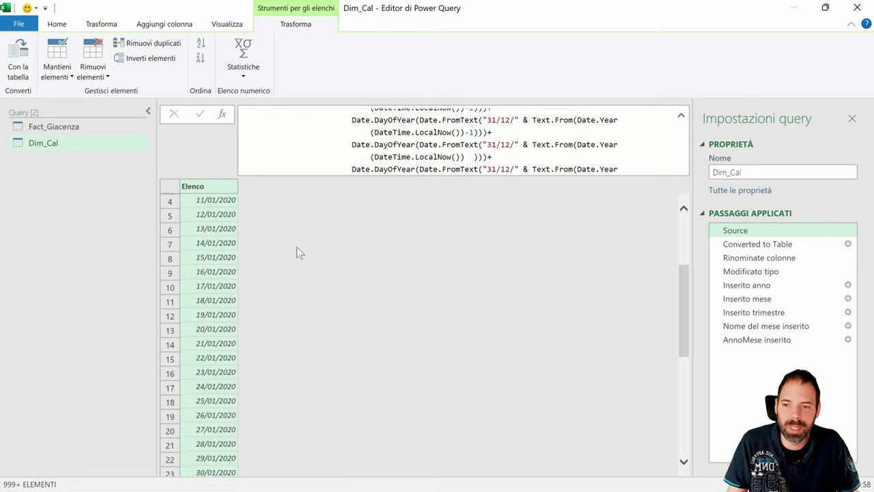
pyautogui.scroll(-7, 308, 243)
pyautogui.scroll(-7, 341, 236)
pyautogui.scroll(-10, 444, 212)
pyautogui.scroll(3, 505, 150)
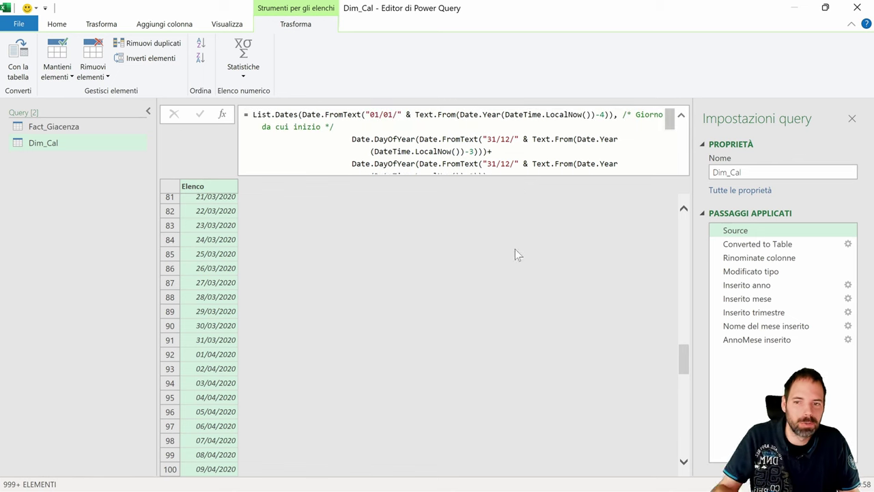
# Step through Dim_Cal's remaining steps to AnnoMese inserito, then Close & Load.
pyautogui.click(734, 244)
pyautogui.click(736, 257)
pyautogui.click(740, 273)
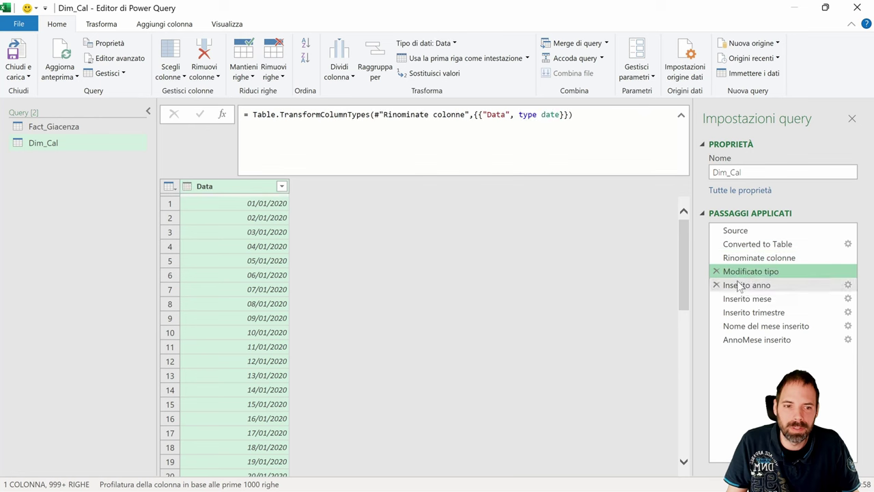
pyautogui.click(742, 286)
pyautogui.click(744, 298)
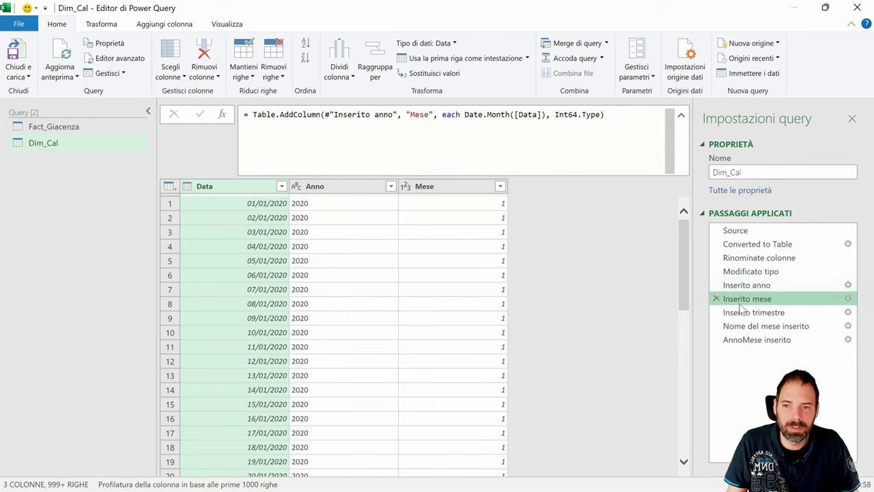
pyautogui.click(751, 339)
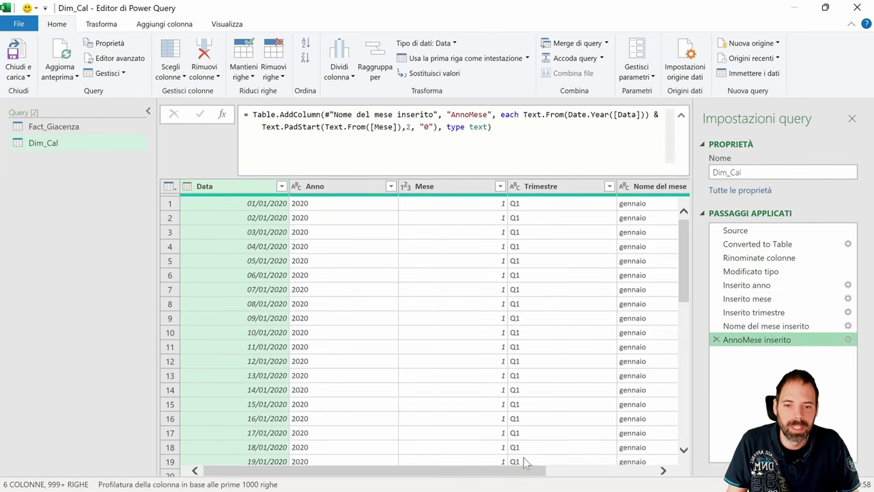
pyautogui.moveTo(520, 466); pyautogui.dragTo(519, 466)
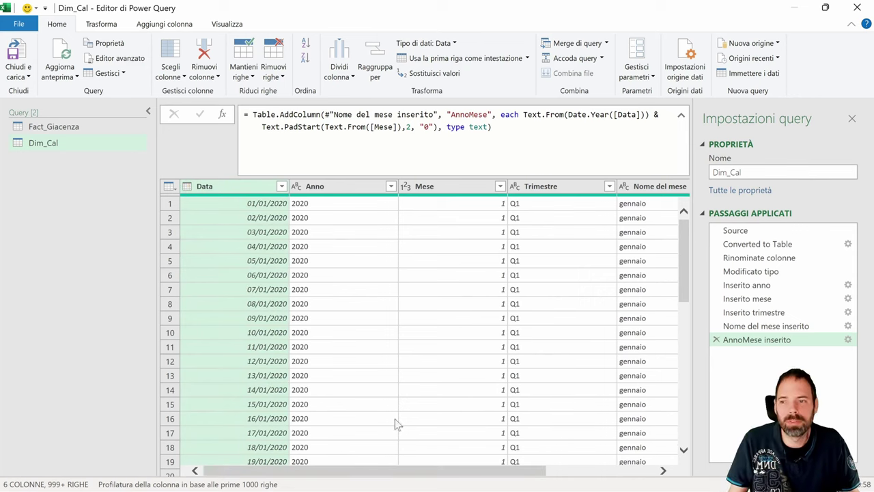
pyautogui.click(27, 60)
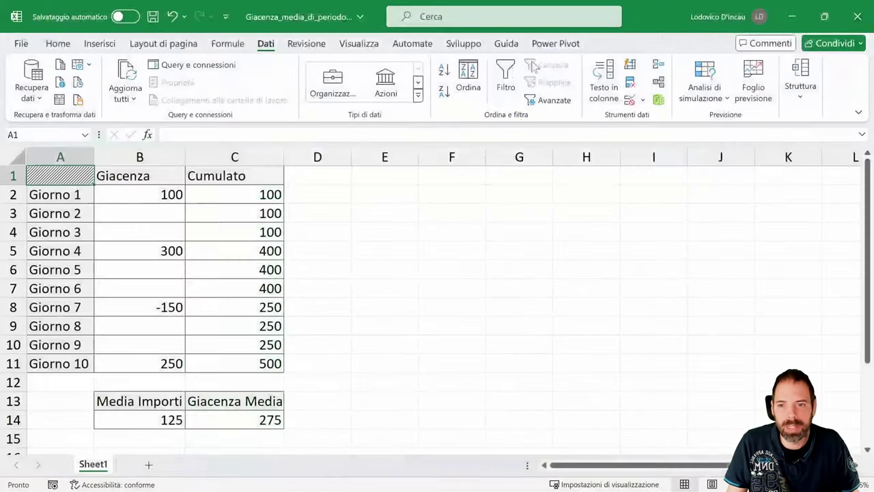
# Add sheet Foglio1 and insert a PivotTable there from the workbook's Data Model.
pyautogui.click(414, 178)
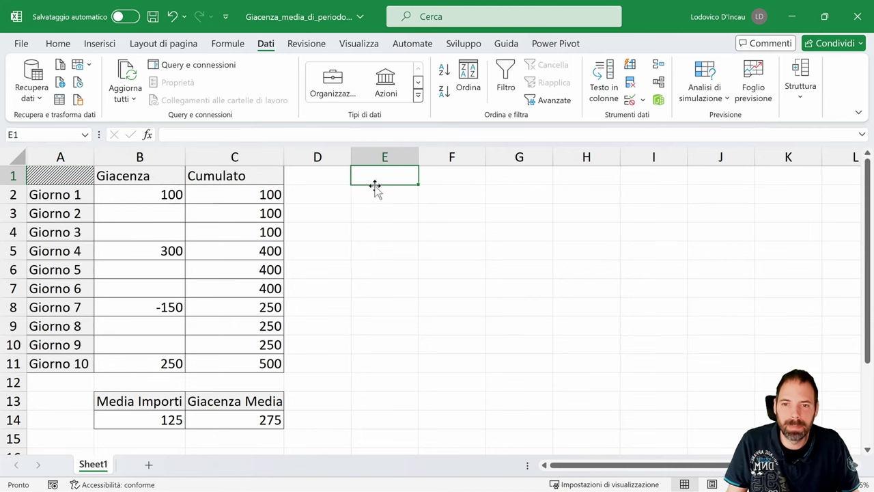
pyautogui.click(148, 465)
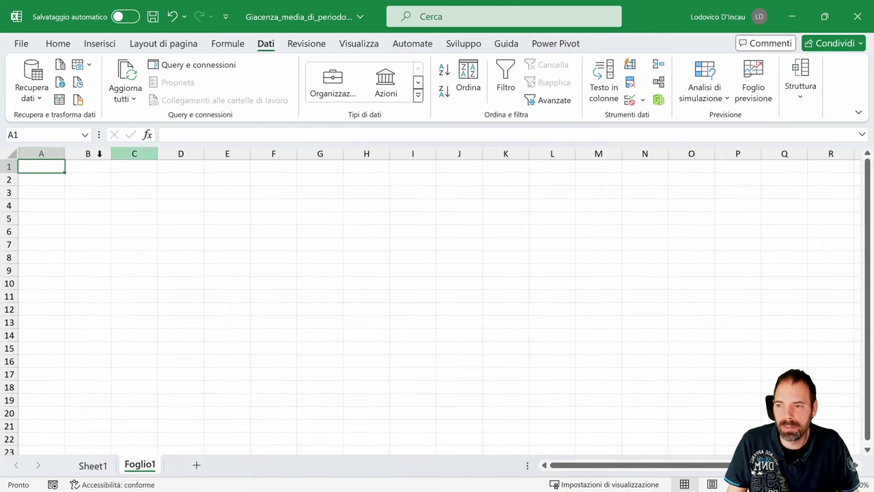
pyautogui.click(99, 43)
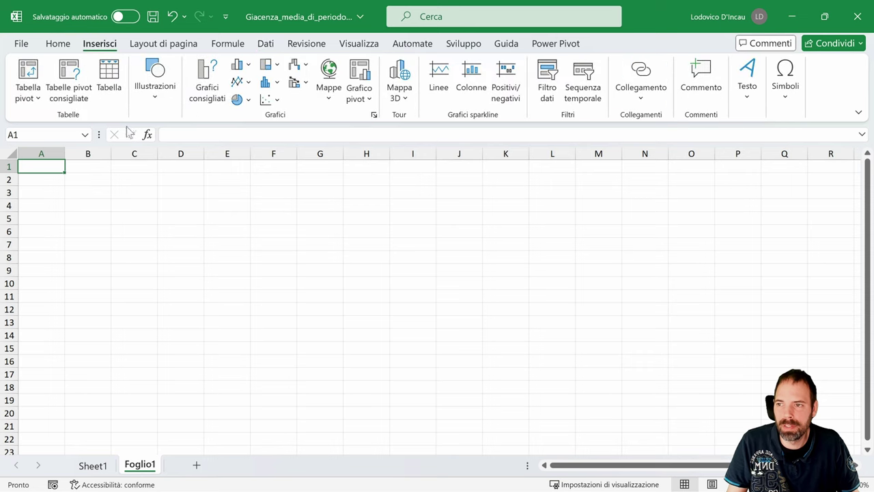
pyautogui.click(31, 92)
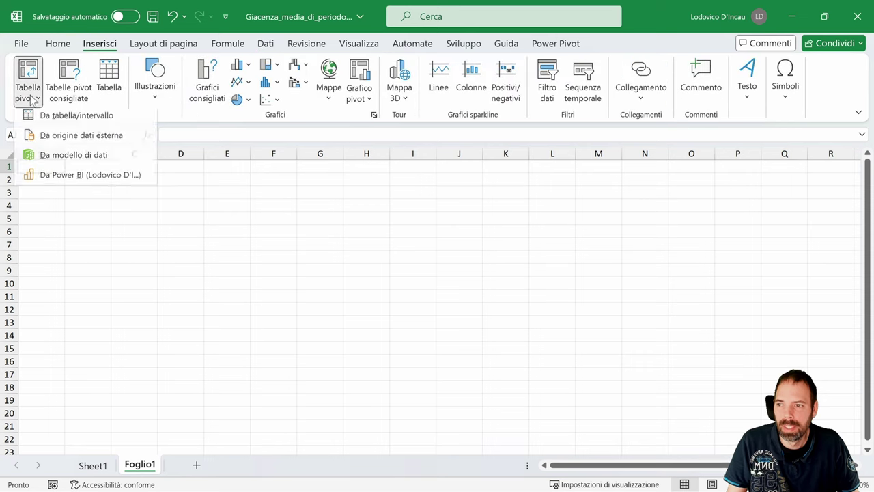
pyautogui.click(54, 159)
pyautogui.click(338, 330)
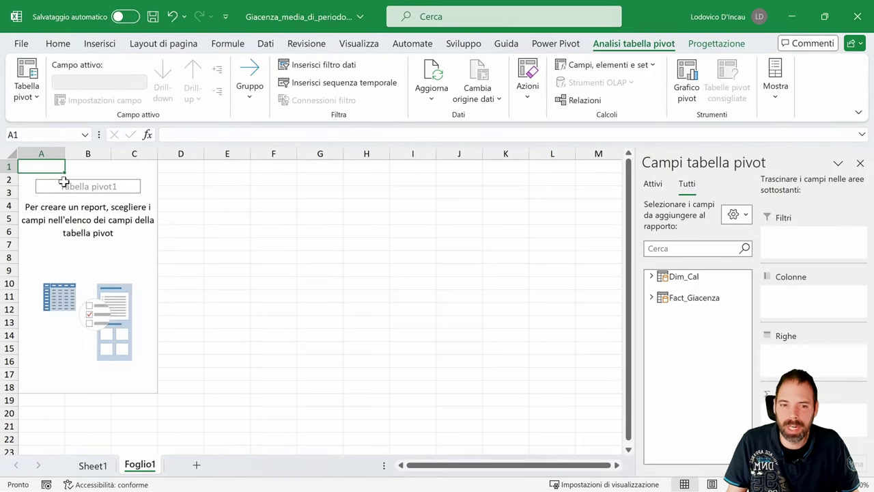
# Put Dim_Cal's Anno, Mese and Data into the pivot rows in that order.
pyautogui.click(651, 276)
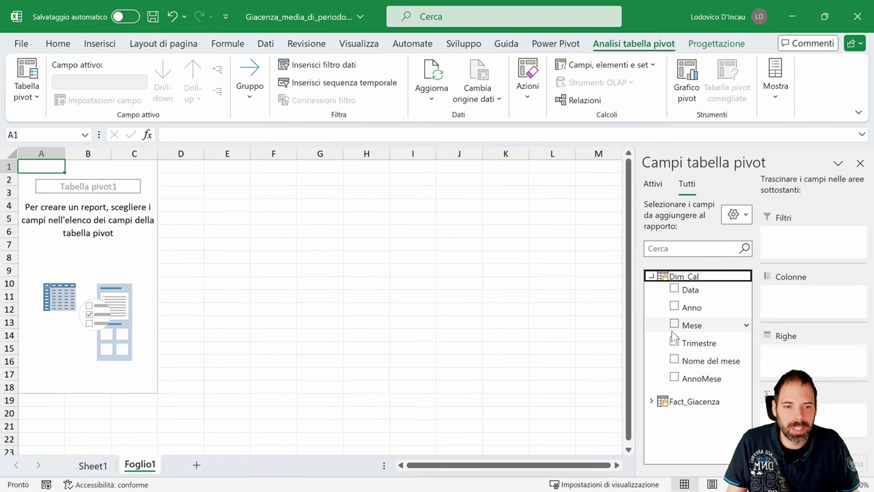
pyautogui.click(691, 289)
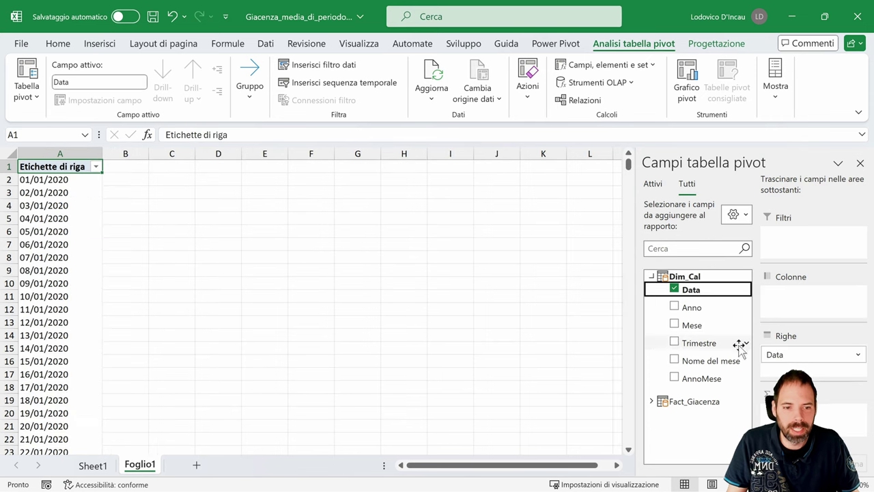
pyautogui.moveTo(692, 307); pyautogui.dragTo(778, 348)
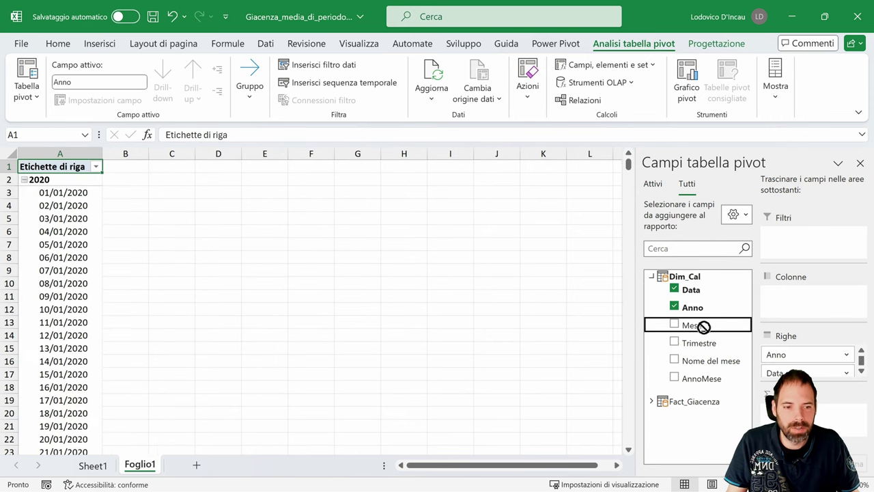
pyautogui.moveTo(703, 327); pyautogui.dragTo(792, 360)
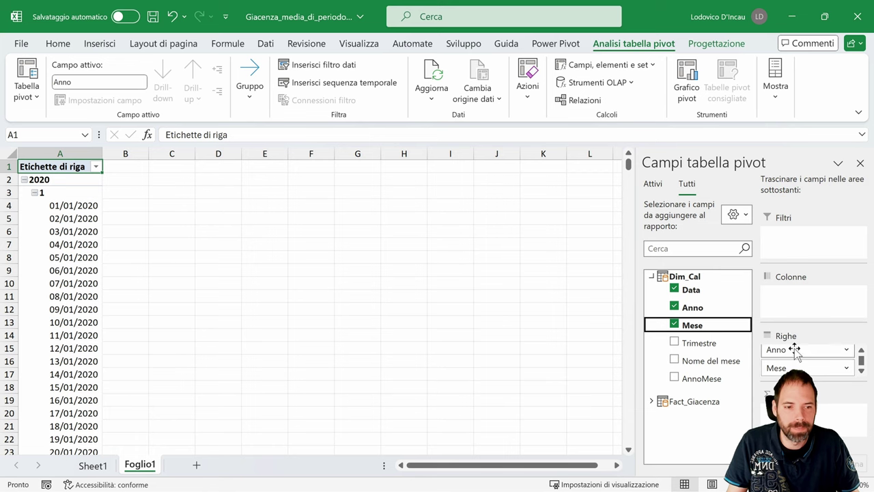
# Float and enlarge the PivotTable Fields pane and expand Fact_Giacenza's fields.
pyautogui.moveTo(703, 163); pyautogui.dragTo(522, 74)
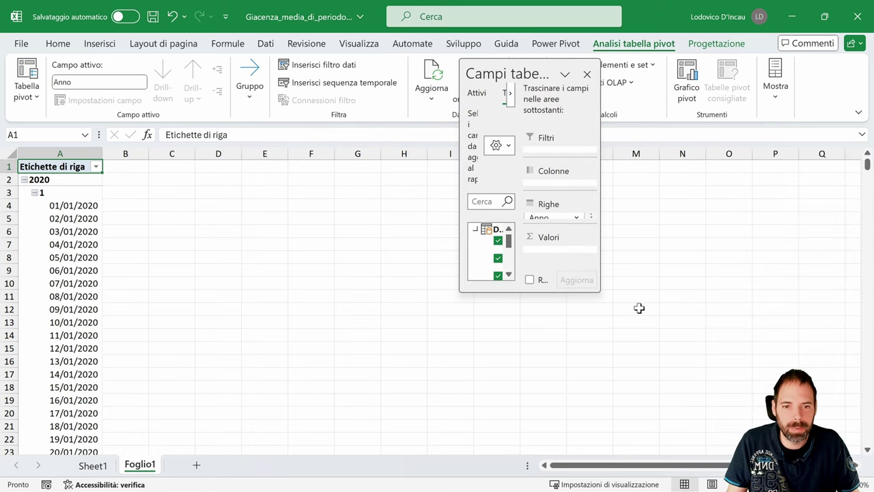
pyautogui.moveTo(601, 292); pyautogui.dragTo(801, 452)
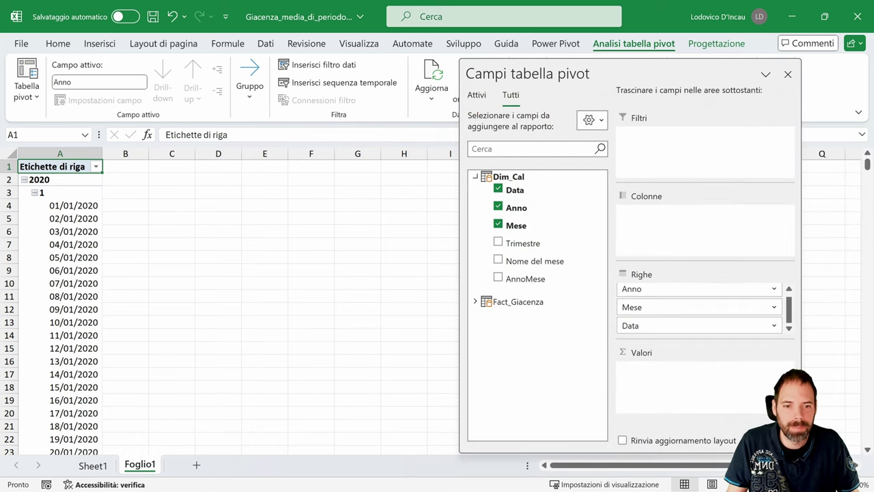
pyautogui.click(476, 302)
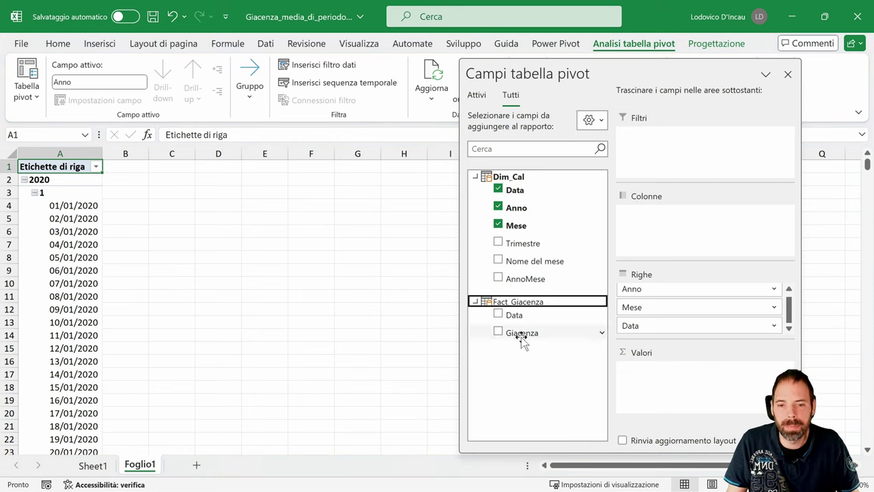
pyautogui.click(556, 43)
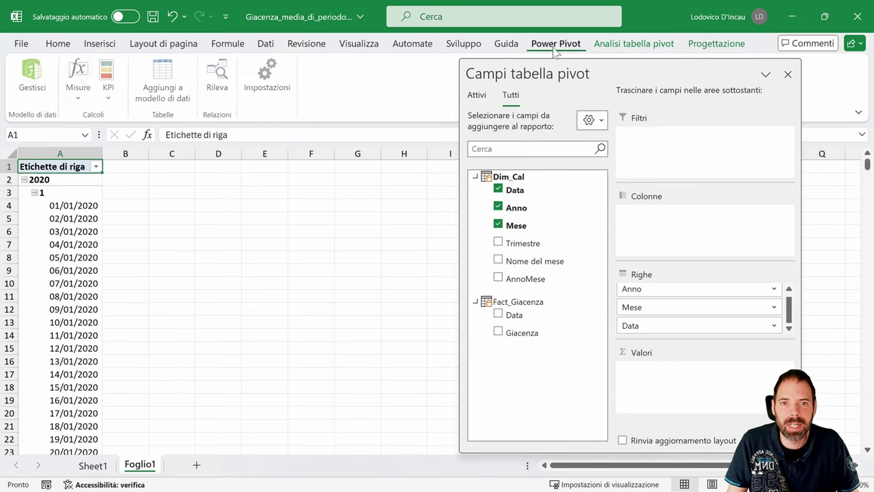
# Open Power Pivot and enlarge the calculation area below the Fact_Giacenza data.
pyautogui.click(33, 79)
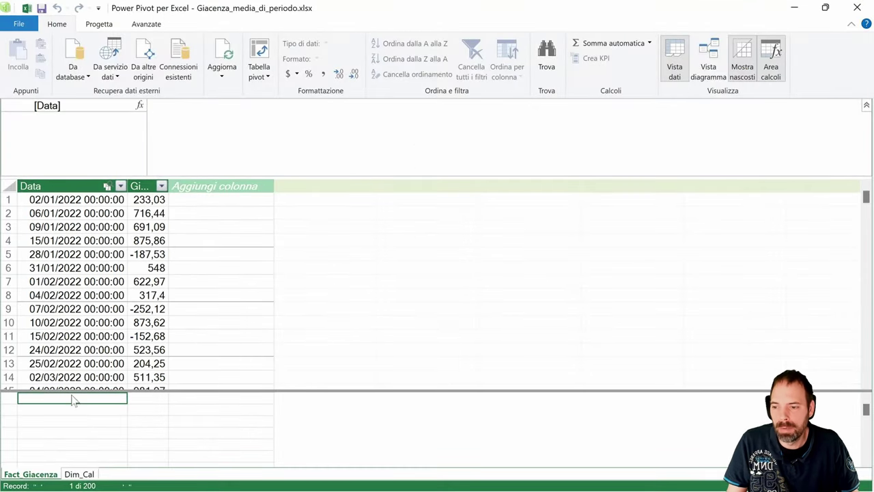
pyautogui.moveTo(74, 389); pyautogui.dragTo(102, 245)
pyautogui.click(74, 400)
pyautogui.click(58, 252)
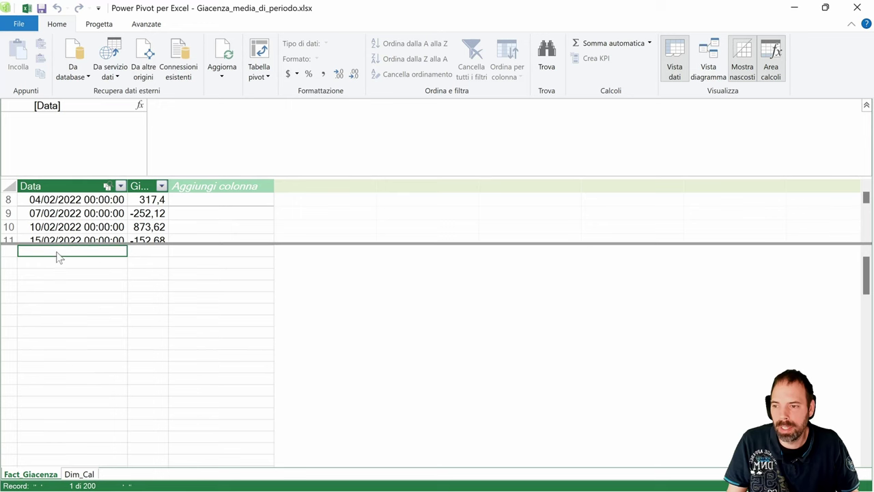
# Create S_Giacenza:=Sum(Fact_Giacenza[Giacenza]) and format it as a decimal number, 103.450,44.
pyautogui.click(158, 106)
pyautogui.write('S_Giacenza:=')
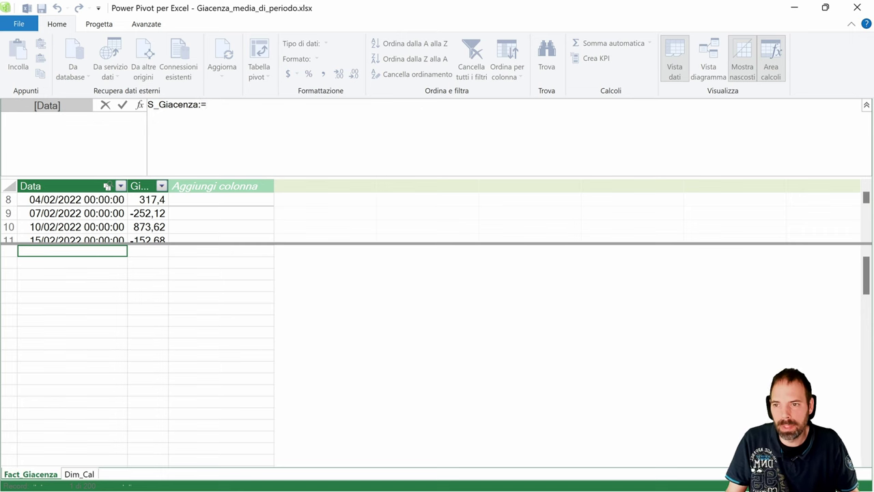
pyautogui.scroll(2, 205, 109)
pyautogui.scroll(2, 205, 109)
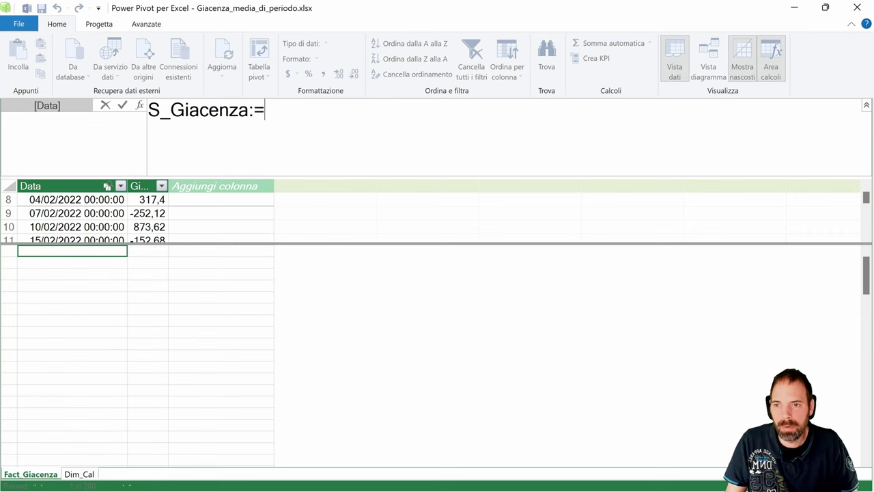
pyautogui.write('S')
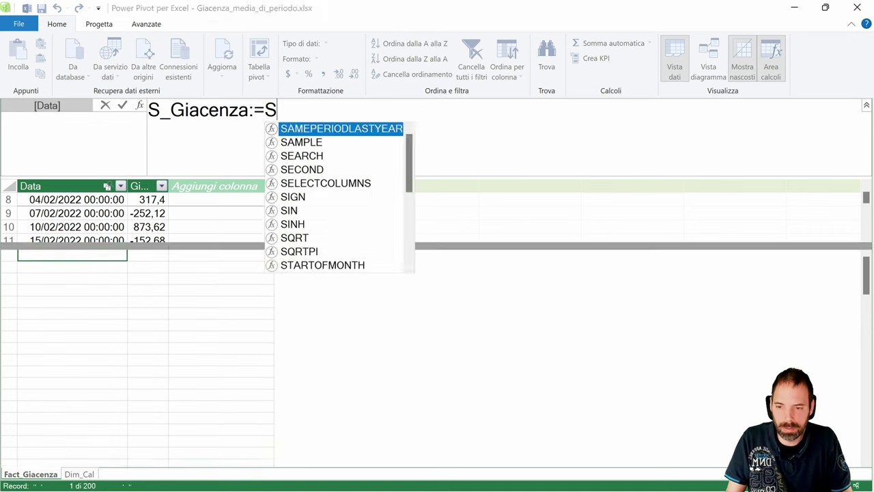
pyautogui.write('um(')
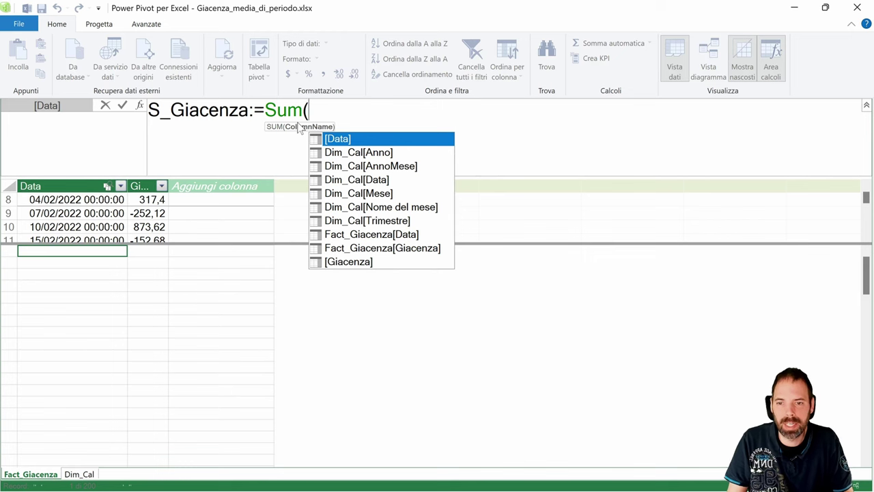
pyautogui.press('Down')
pyautogui.press('Down')
pyautogui.press('Down')
pyautogui.press('Down')
pyautogui.press('Down')
pyautogui.press('Down')
pyautogui.press('Down')
pyautogui.press('Down')
pyautogui.press('Tab')
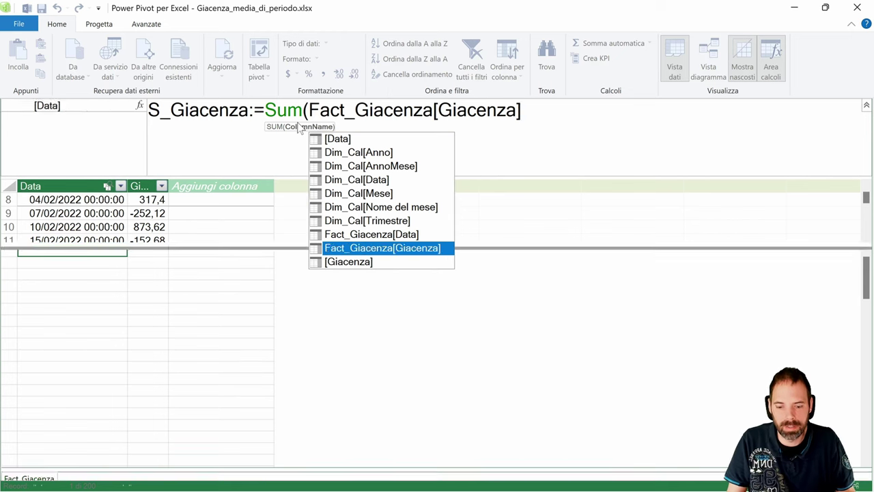
pyautogui.write(')')
pyautogui.press('Return')
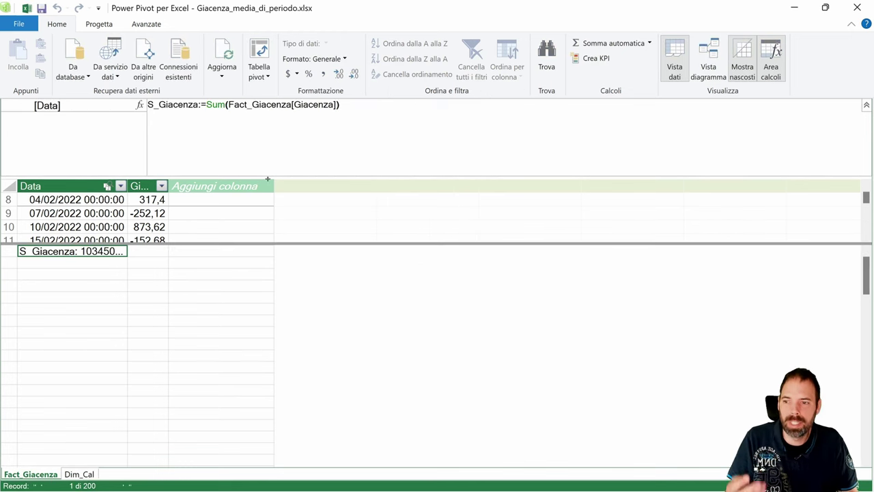
pyautogui.moveTo(141, 192); pyautogui.dragTo(196, 192)
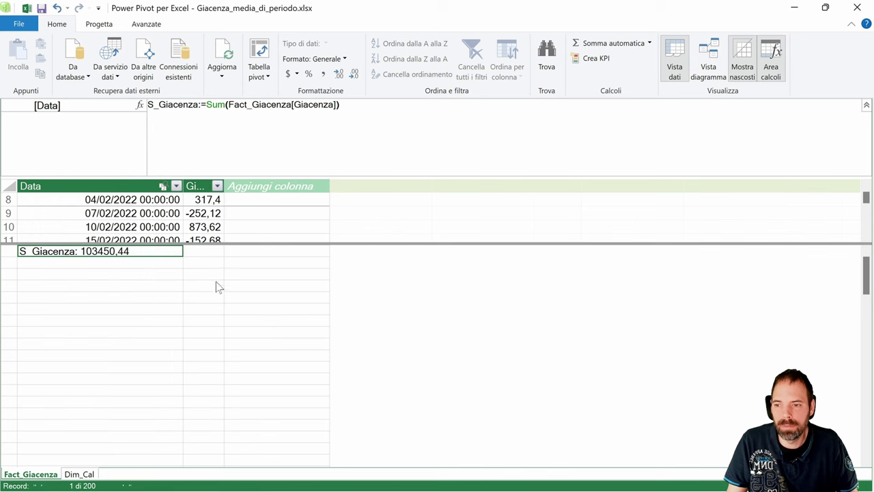
pyautogui.click(324, 77)
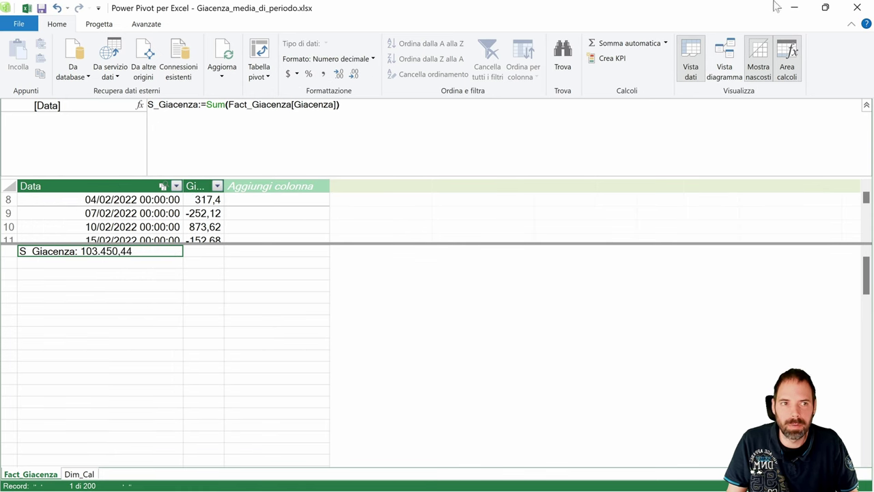
# Add S_Giacenza to the pivot values and switch the report layout to tabular form.
pyautogui.click(857, 6)
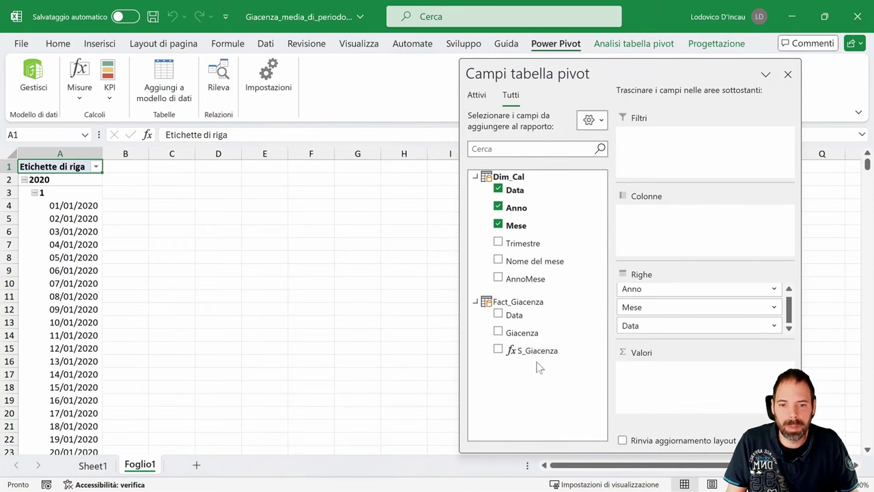
pyautogui.moveTo(640, 70); pyautogui.dragTo(608, 65)
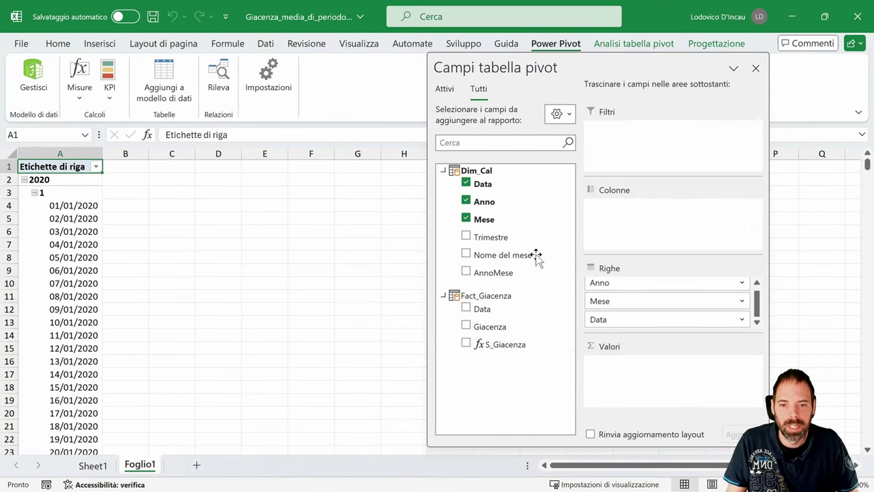
pyautogui.click(503, 345)
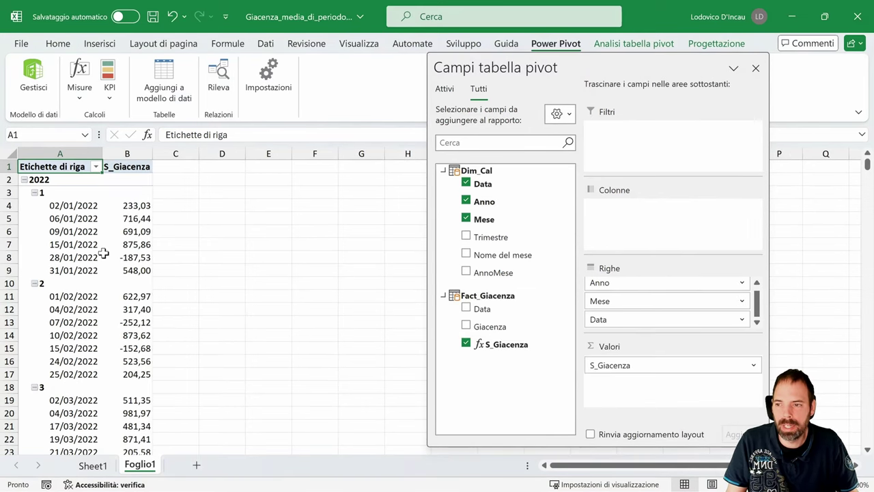
pyautogui.click(642, 43)
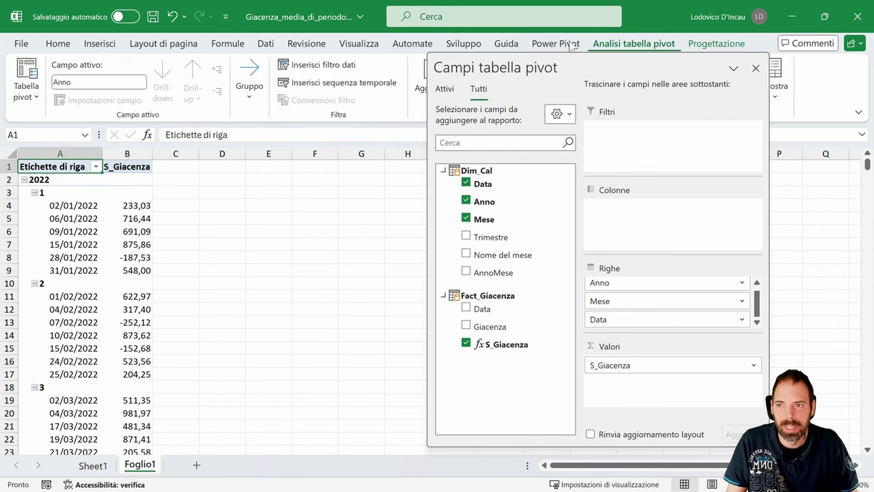
pyautogui.click(716, 43)
pyautogui.click(128, 92)
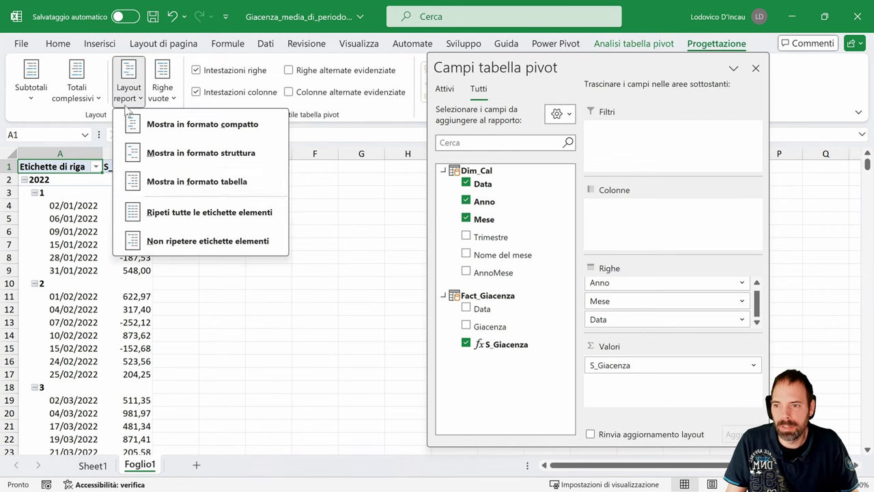
pyautogui.click(190, 186)
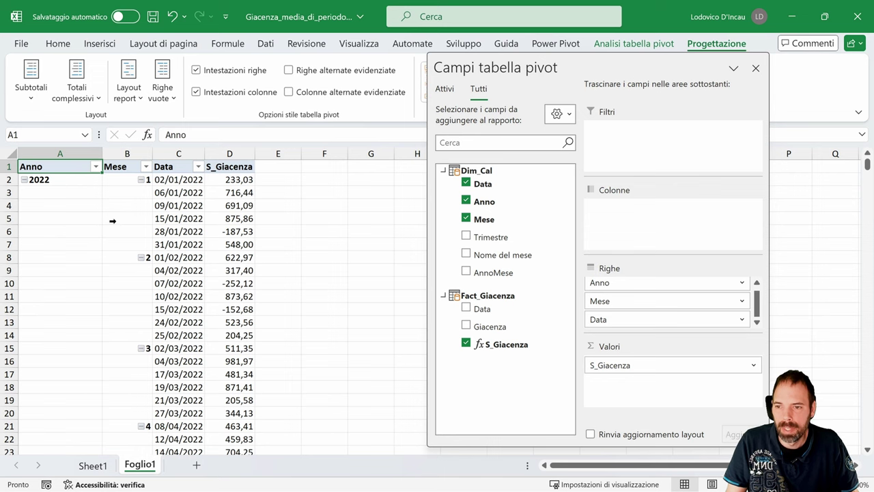
# Collapse and re-expand month 1, then select January's dates and S_Giacenza values to check their sum.
pyautogui.click(141, 180)
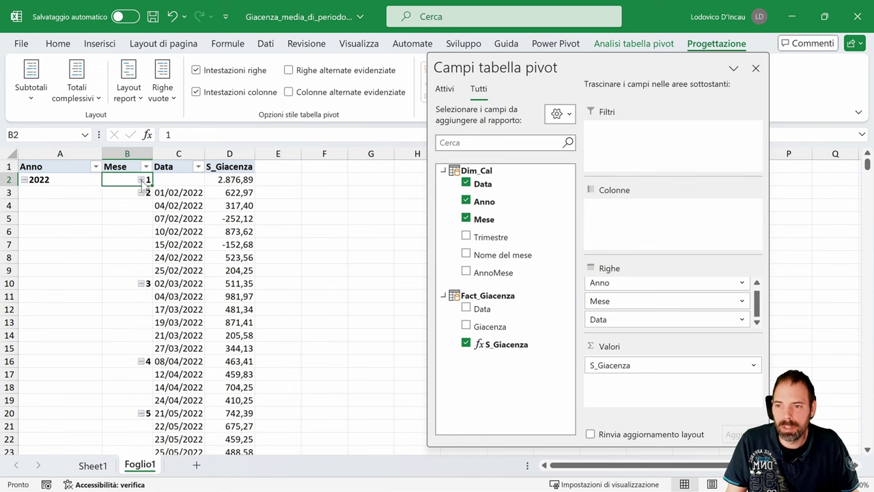
pyautogui.click(239, 180)
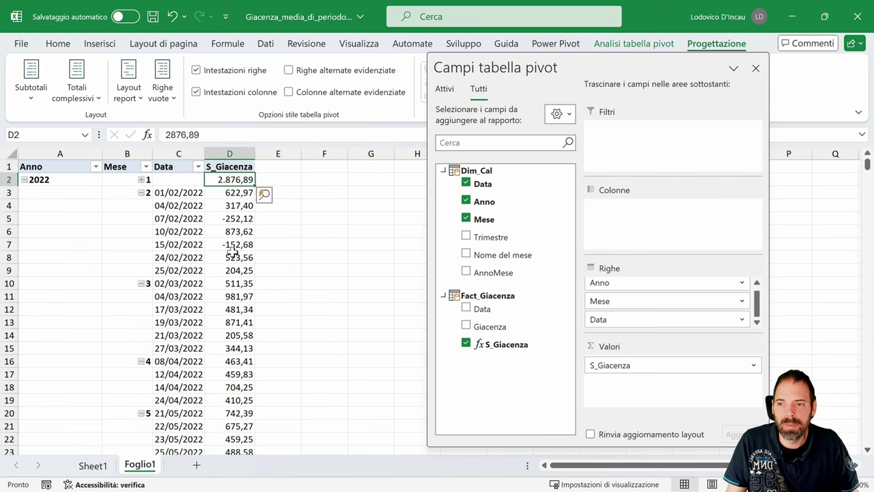
pyautogui.click(141, 179)
pyautogui.moveTo(241, 181); pyautogui.dragTo(234, 246)
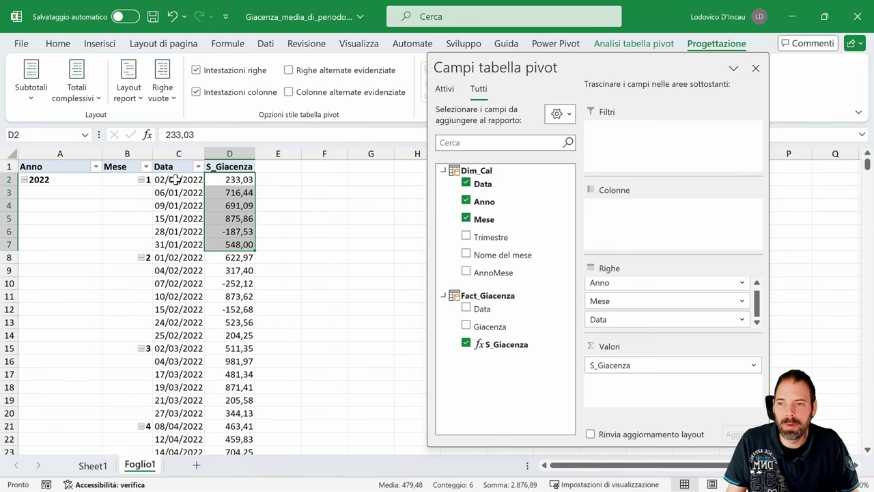
pyautogui.moveTo(176, 180); pyautogui.dragTo(176, 246)
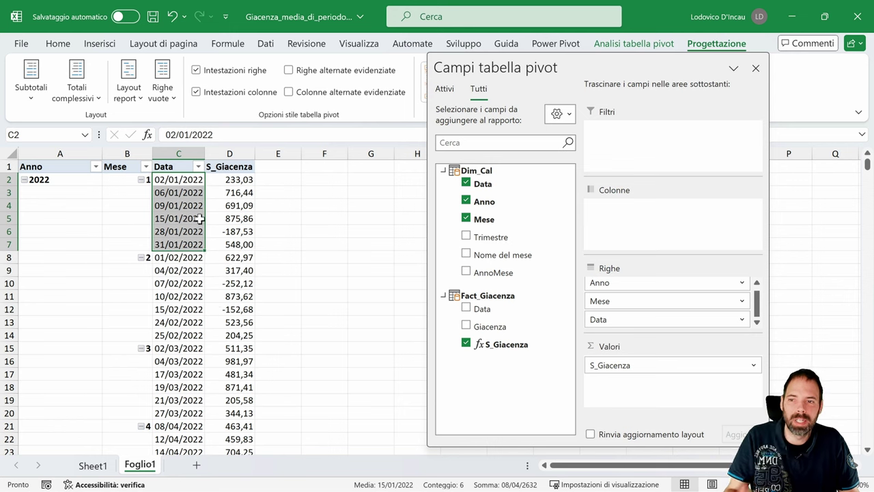
pyautogui.moveTo(229, 179); pyautogui.dragTo(227, 242)
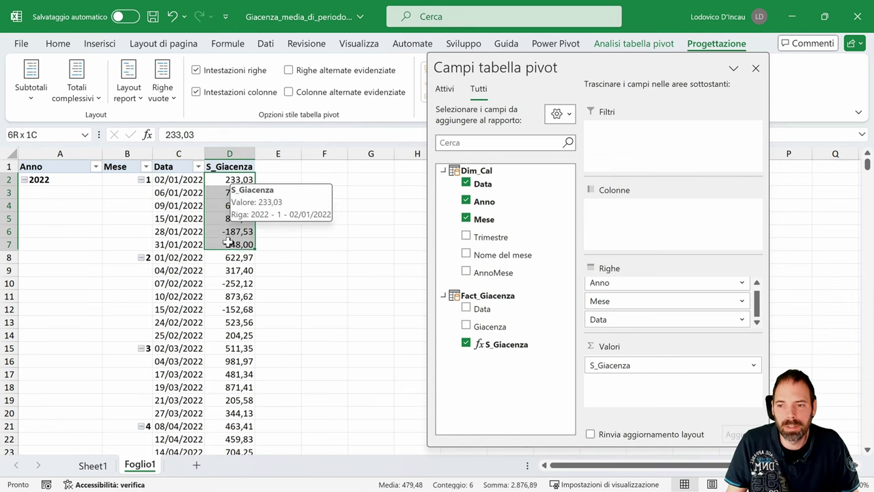
# Step through January's dates from 02/01/2022 to 31/01/2022, ending back on 06/01/2022.
pyautogui.click(179, 179)
pyautogui.click(181, 193)
pyautogui.click(186, 206)
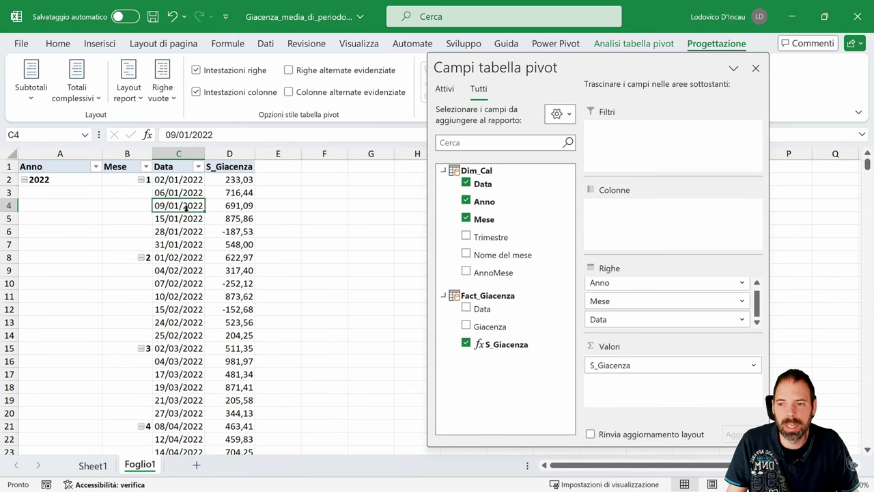
pyautogui.click(185, 219)
pyautogui.click(185, 232)
pyautogui.click(185, 245)
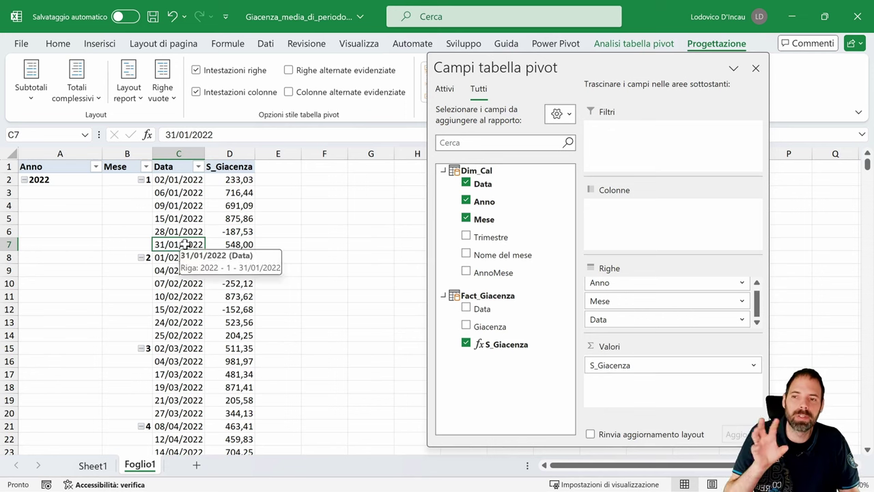
pyautogui.click(191, 194)
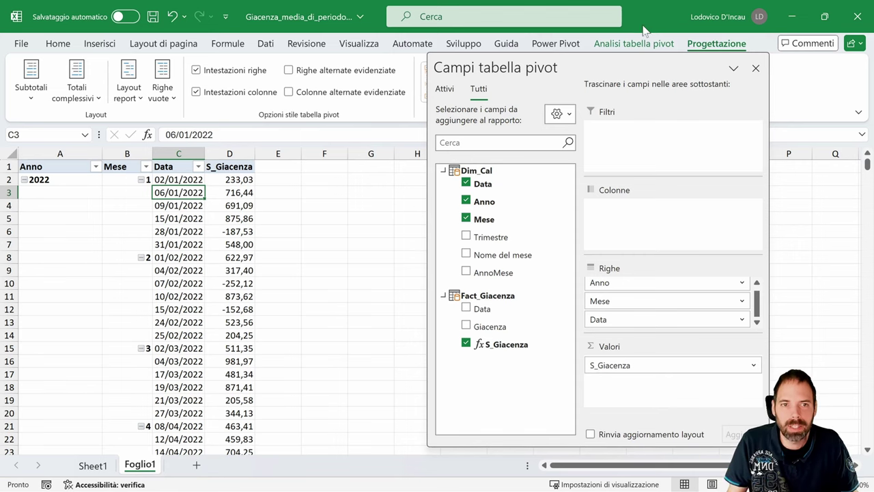
# In the Power Pivot data model, start the RT_Year measure as CALCULATE of [S_Giacenza].
pyautogui.click(556, 43)
pyautogui.click(31, 75)
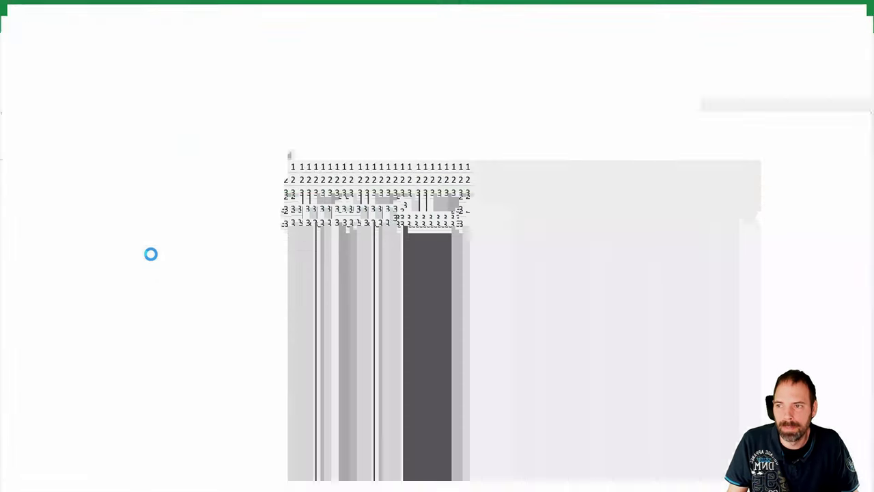
pyautogui.click(76, 263)
pyautogui.click(273, 105)
pyautogui.write('RT_Year:=')
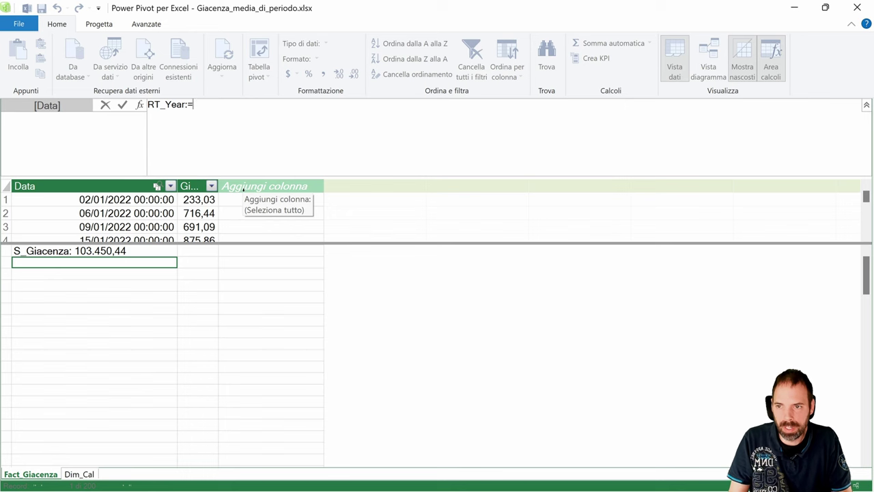
pyautogui.write('ca')
pyautogui.press('Tab')
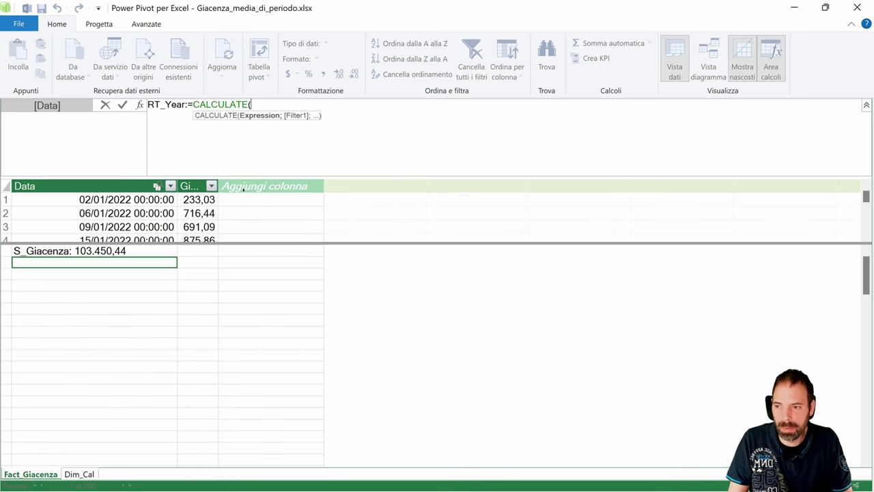
pyautogui.write('s_gi')
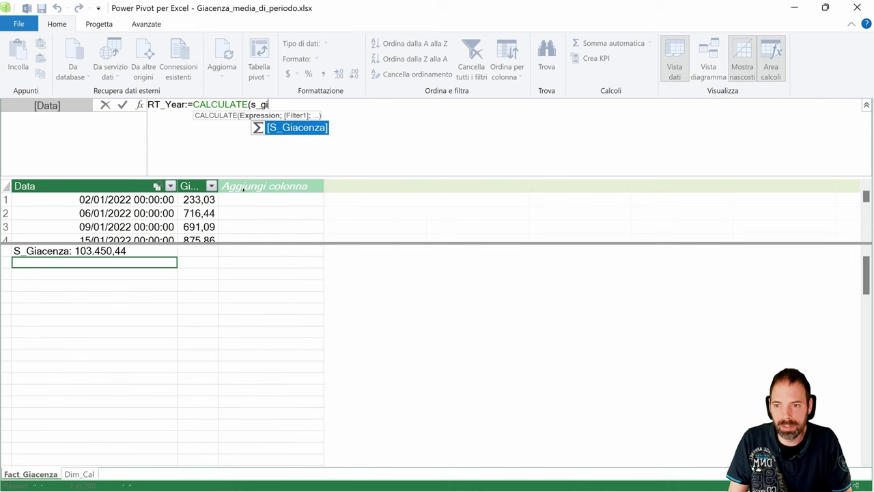
pyautogui.press('Tab')
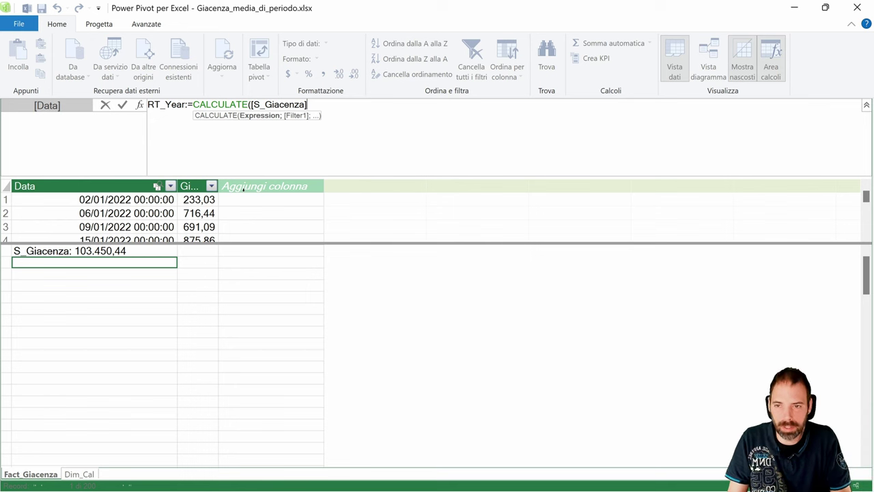
# Add DATESYTD(Dim_Cal[Data]) as the filter and commit RT_Year:=CALCULATE([S_Giacenza];DATESYTD(Dim_Cal[Data])).
pyautogui.write(';')
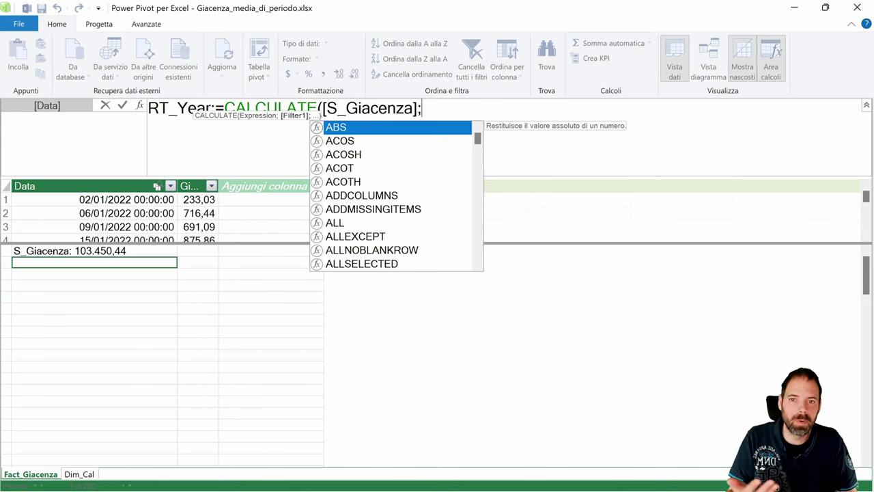
pyautogui.press('Escape')
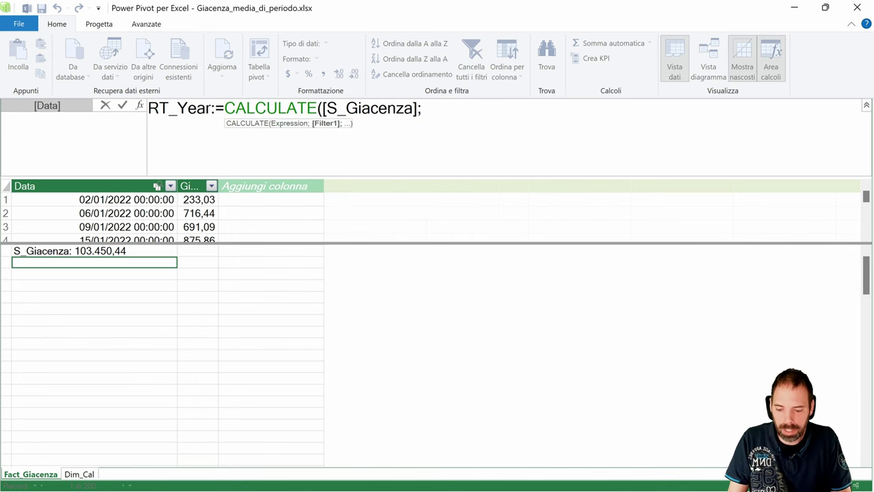
pyautogui.write('dates')
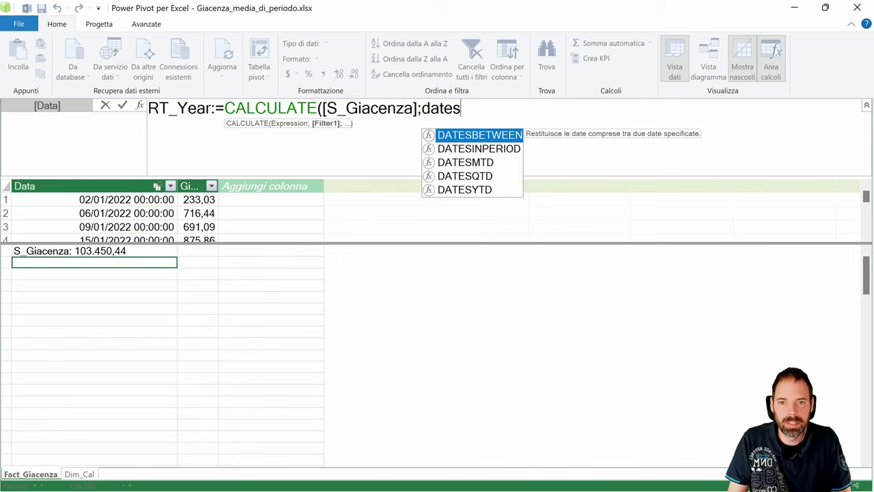
pyautogui.press('Down')
pyautogui.press('Down')
pyautogui.press('Down')
pyautogui.press('Down')
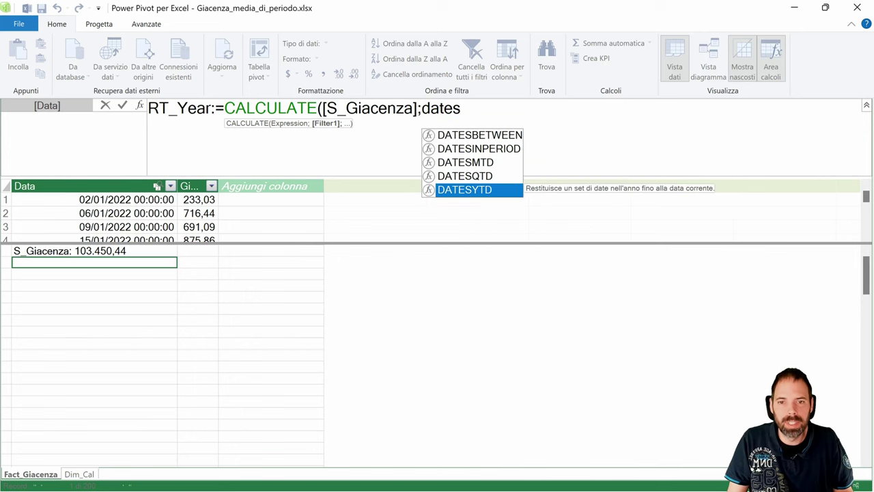
pyautogui.press('Tab')
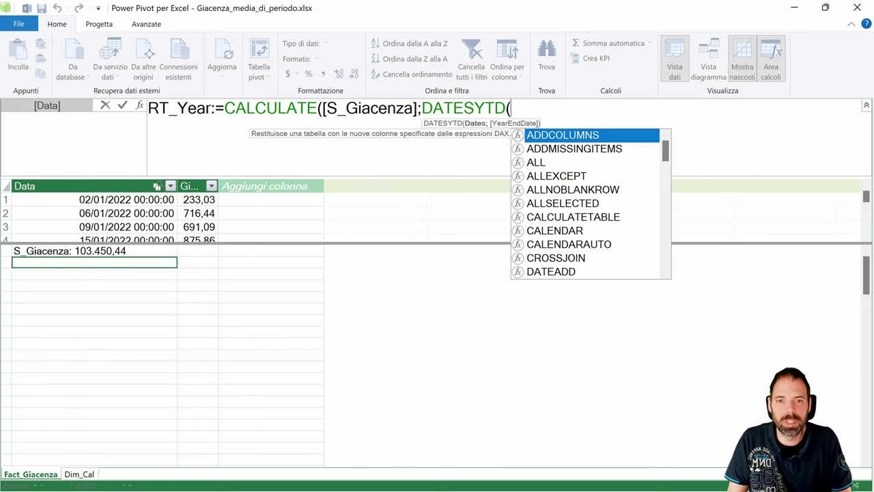
pyautogui.write('data')
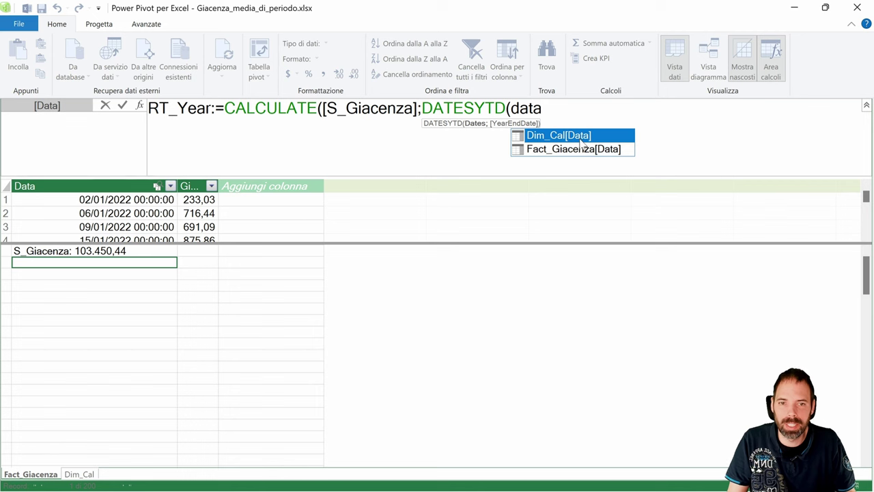
pyautogui.press('Tab')
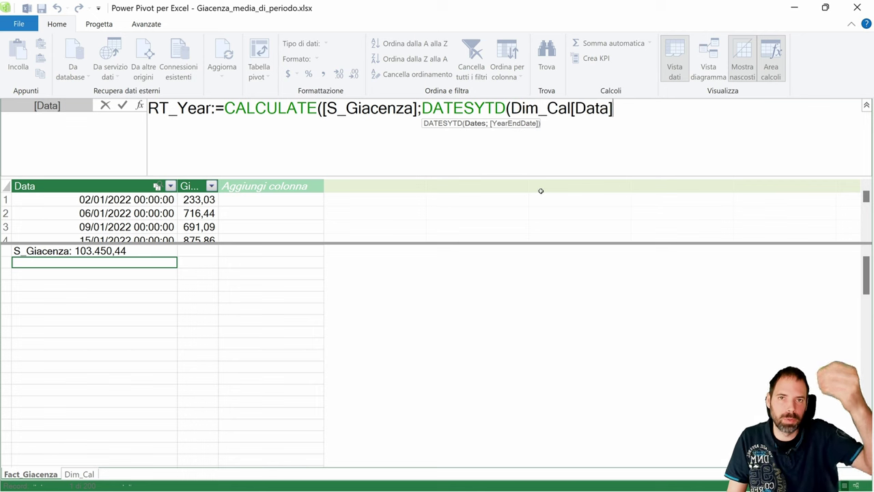
pyautogui.write(')')
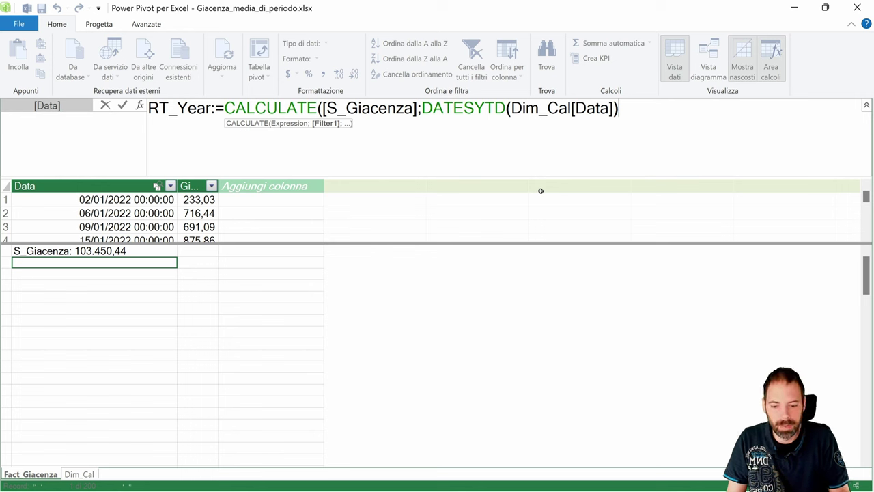
pyautogui.write(')')
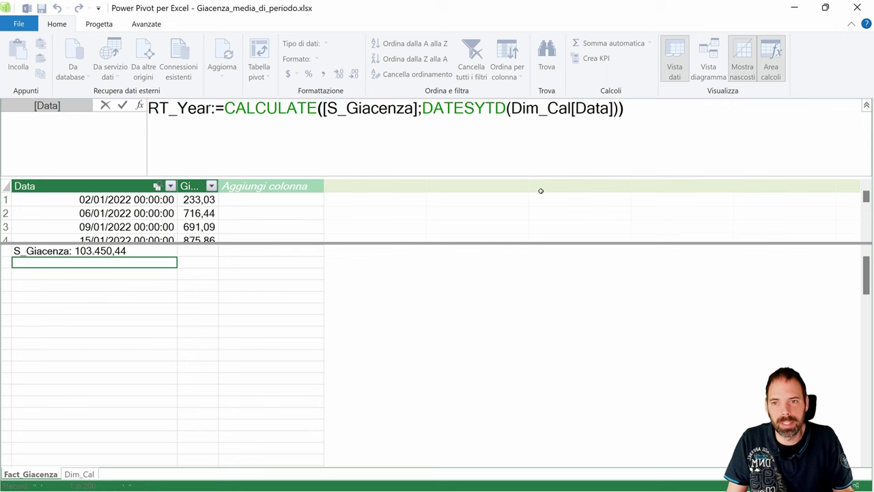
pyautogui.press('Return')
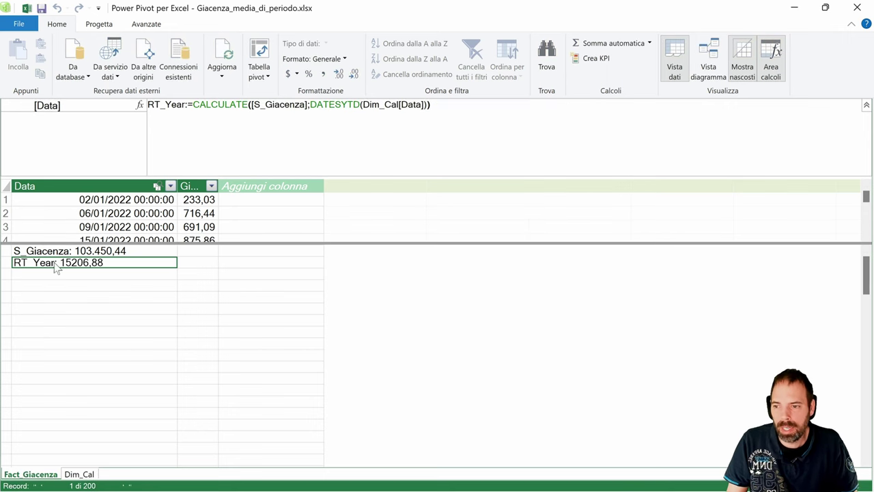
# Format RT_Year as a decimal number and add it to the pivot table's values.
pyautogui.click(323, 75)
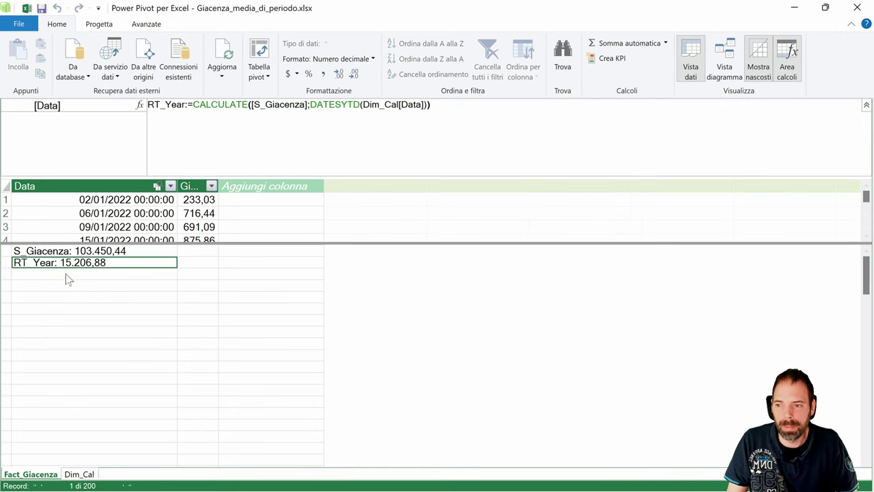
pyautogui.click(855, 8)
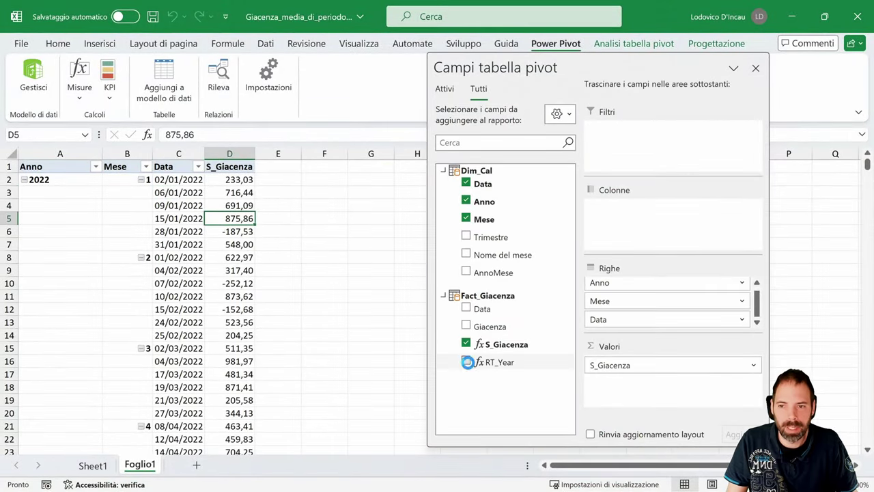
pyautogui.click(466, 361)
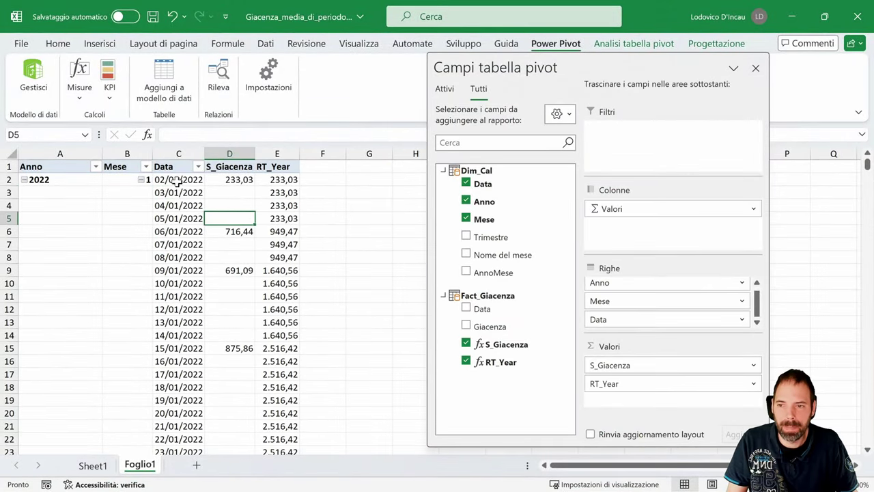
# Check RT_Year running totals for 02/01–06/01/2022, rising from 233,03 to 949,47.
pyautogui.moveTo(176, 179); pyautogui.dragTo(178, 218)
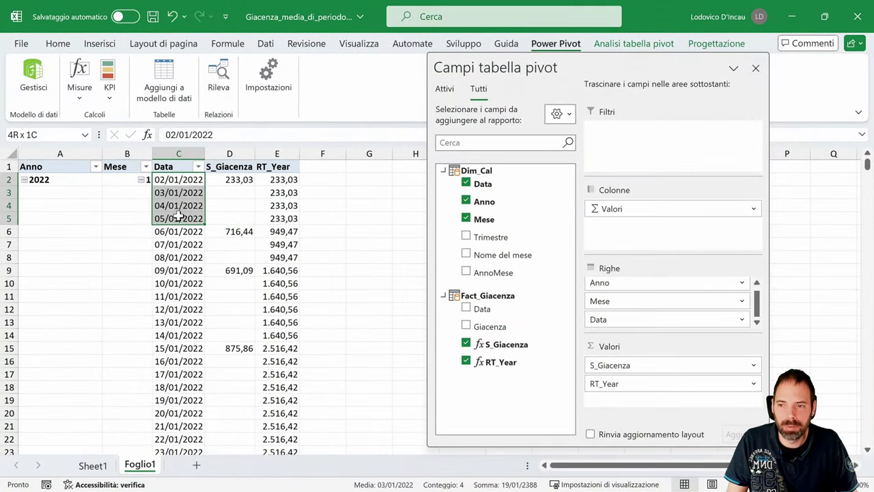
pyautogui.click(280, 182)
pyautogui.click(282, 195)
pyautogui.click(280, 207)
pyautogui.click(280, 219)
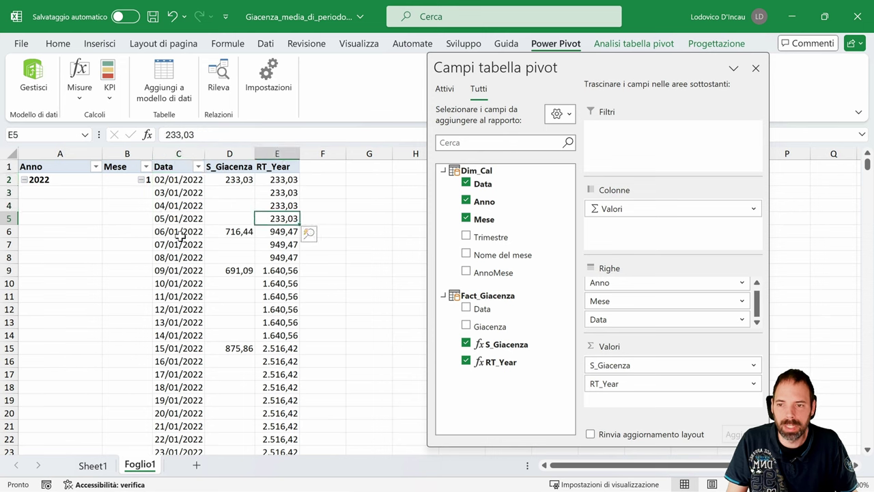
pyautogui.click(181, 235)
pyautogui.click(229, 235)
pyautogui.click(273, 234)
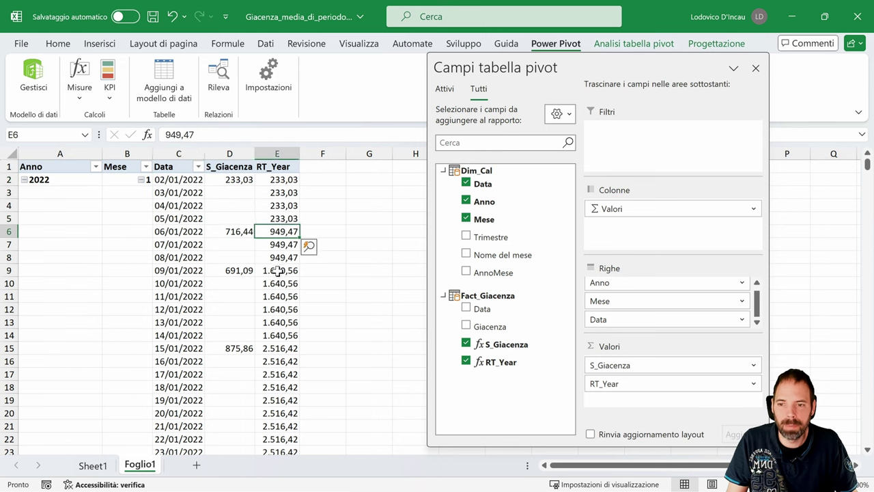
# Check late January, where the negative 28/01/2022 value drops RT_Year to 2.328,89.
pyautogui.scroll(-1, 277, 270)
pyautogui.scroll(-3, 270, 293)
pyautogui.scroll(-2, 271, 300)
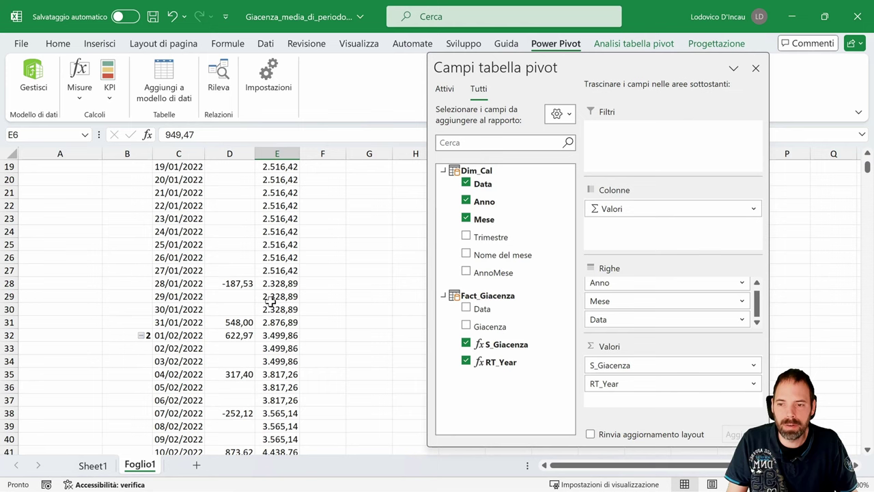
pyautogui.click(242, 284)
pyautogui.click(280, 270)
pyautogui.click(280, 283)
pyautogui.scroll(6, 259, 303)
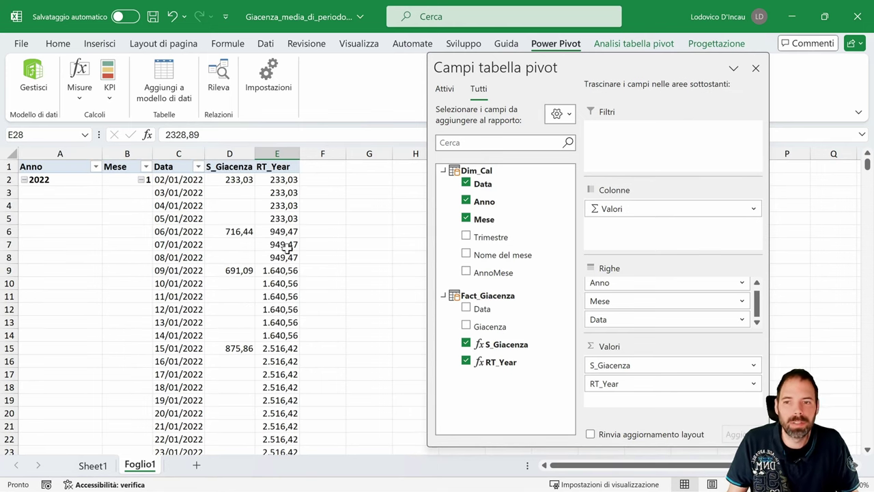
pyautogui.click(263, 171)
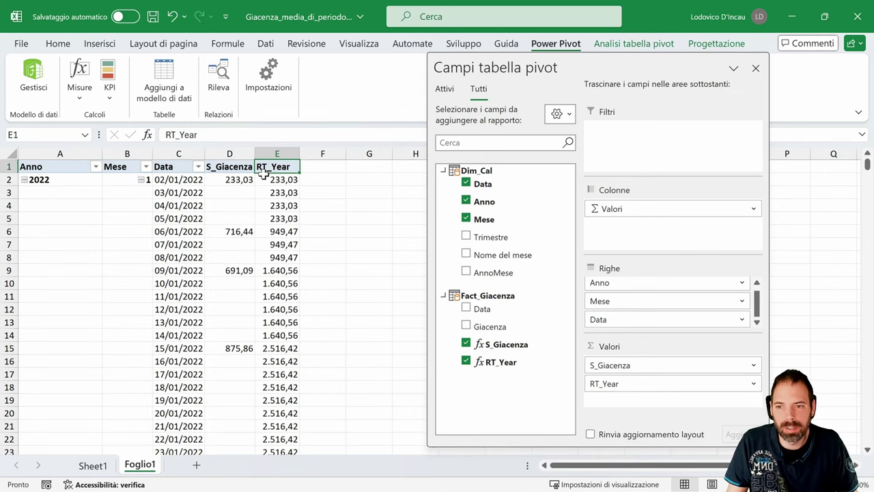
# In an empty Power Pivot calculation cell, start the GM_Year measure with AVERAGEX.
pyautogui.click(34, 92)
pyautogui.click(192, 268)
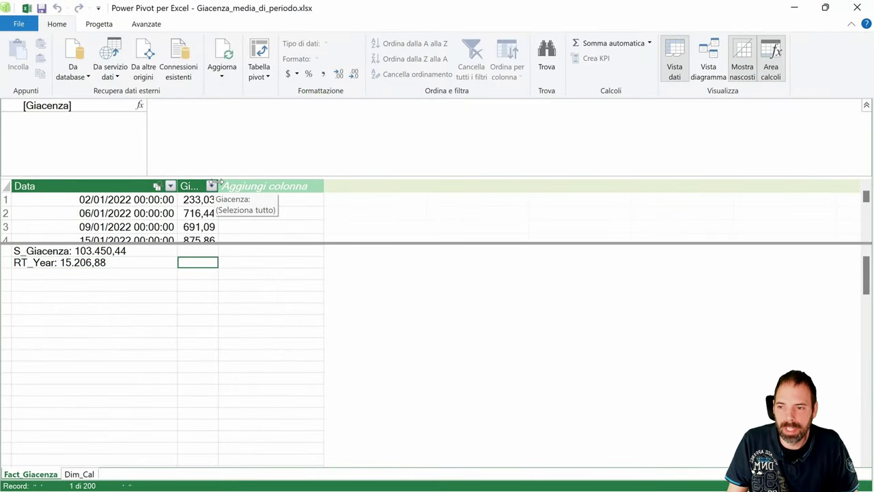
pyautogui.click(96, 275)
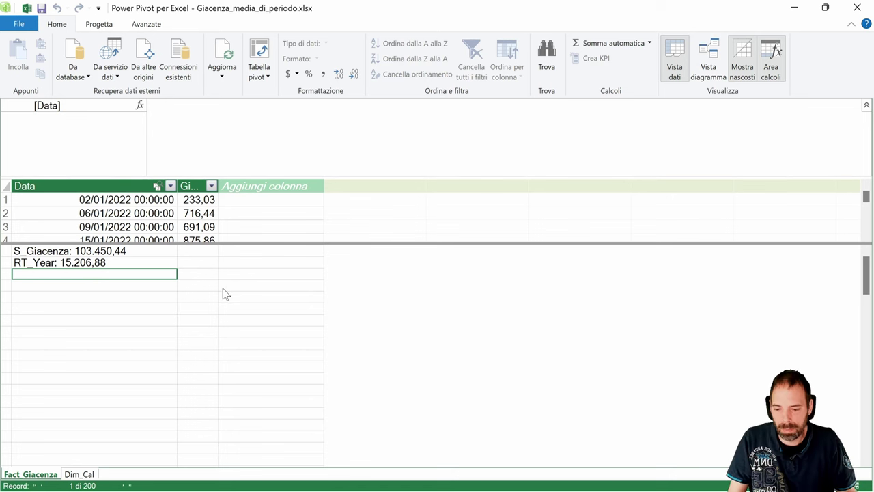
pyautogui.write('GM_Year')
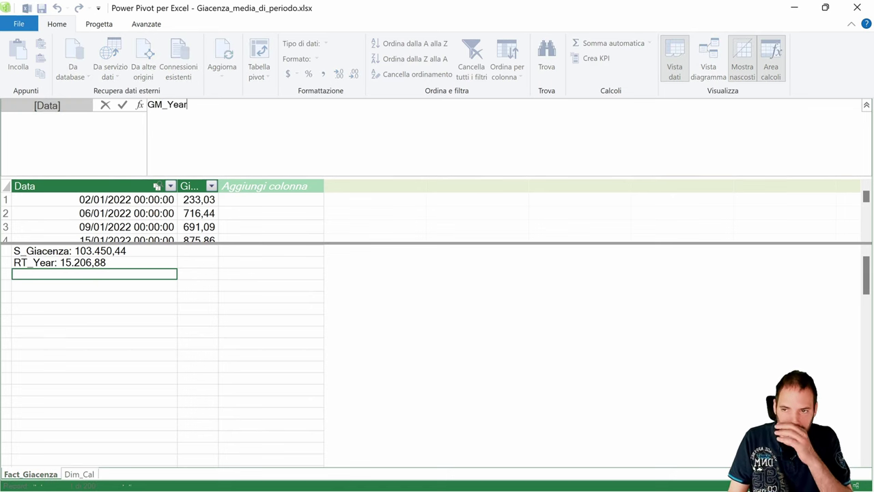
pyautogui.write('=')
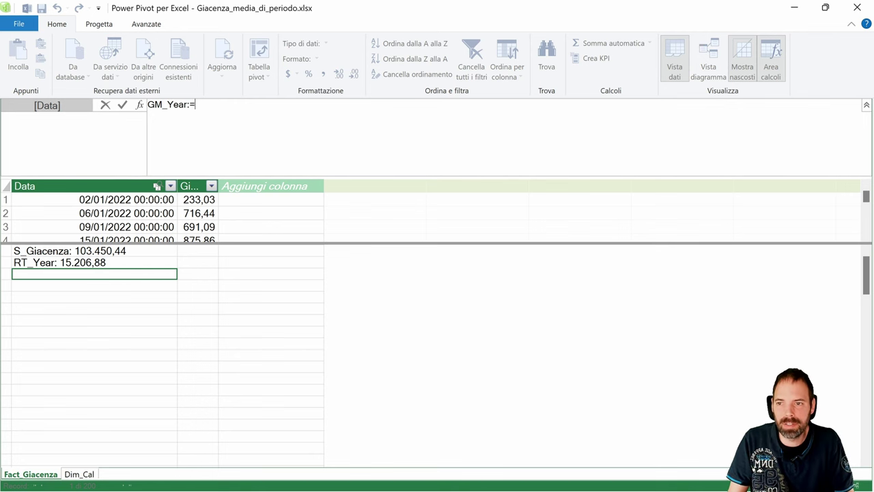
pyautogui.write('AVE')
pyautogui.press('Down')
pyautogui.press('Down')
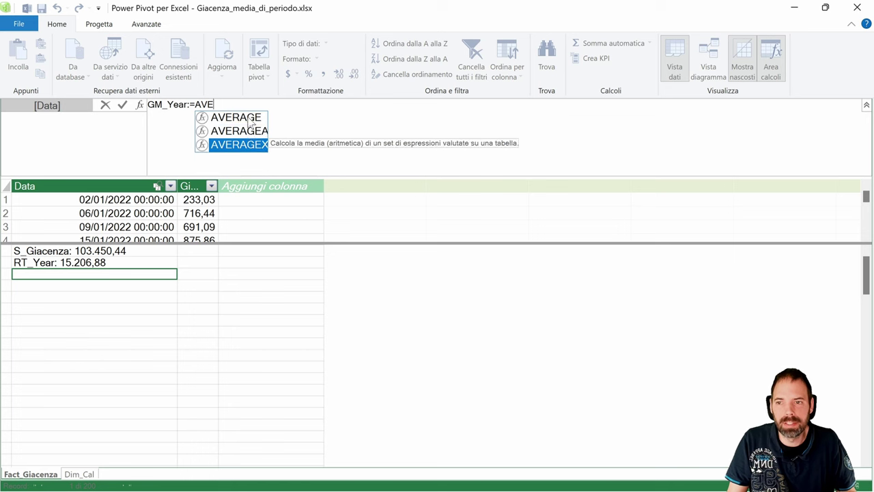
pyautogui.press('Tab')
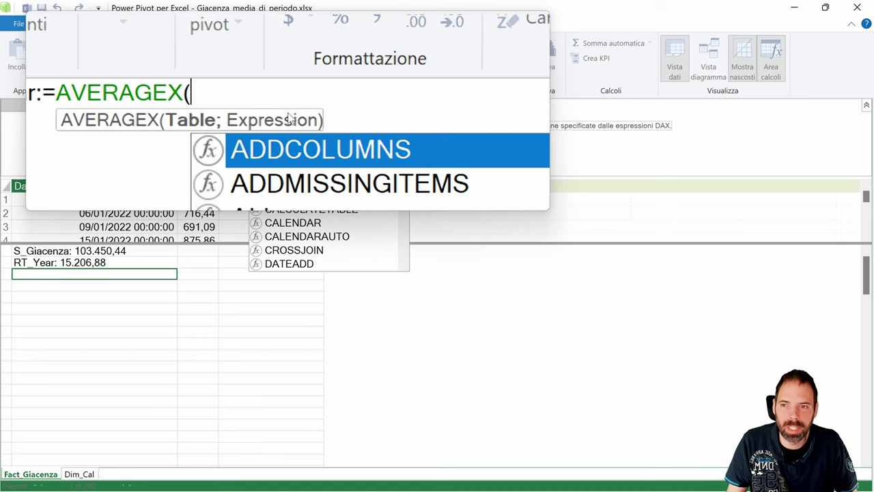
# Bring back the AVERAGEX parameter hint and shrink the Power Pivot window to reveal the pivot.
pyautogui.press('Escape')
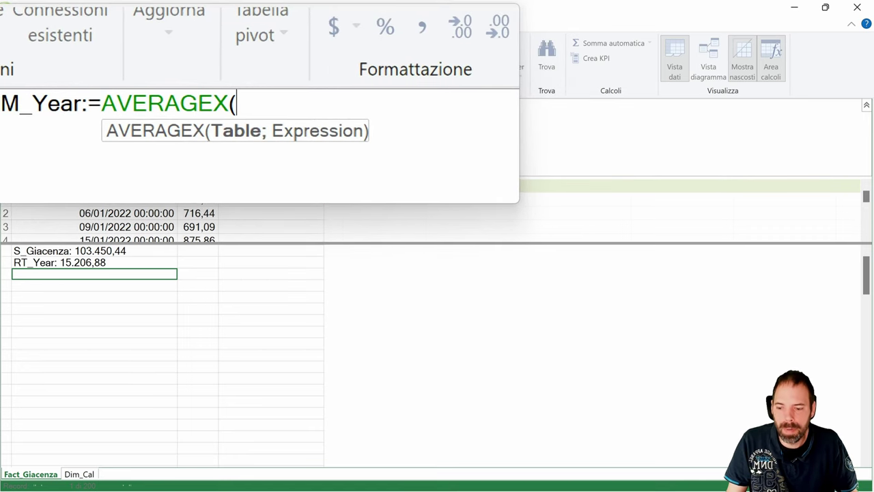
pyautogui.press('Escape')
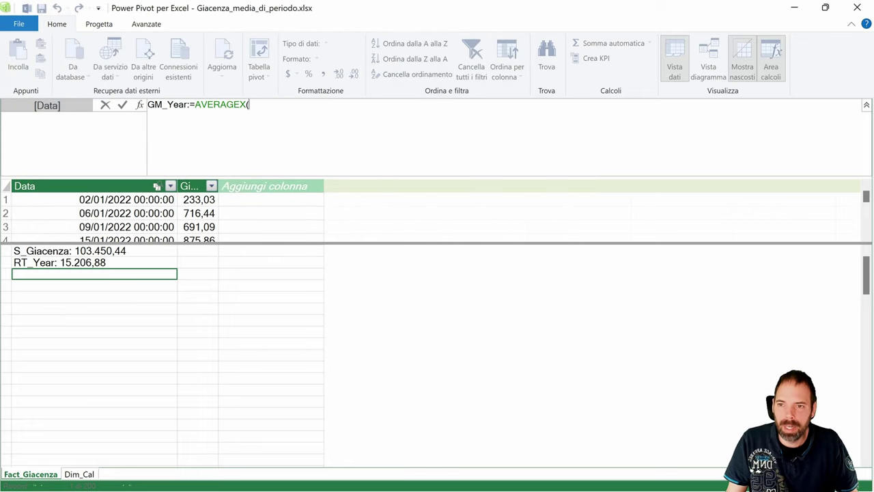
pyautogui.press('BackSpace')
pyautogui.write('(')
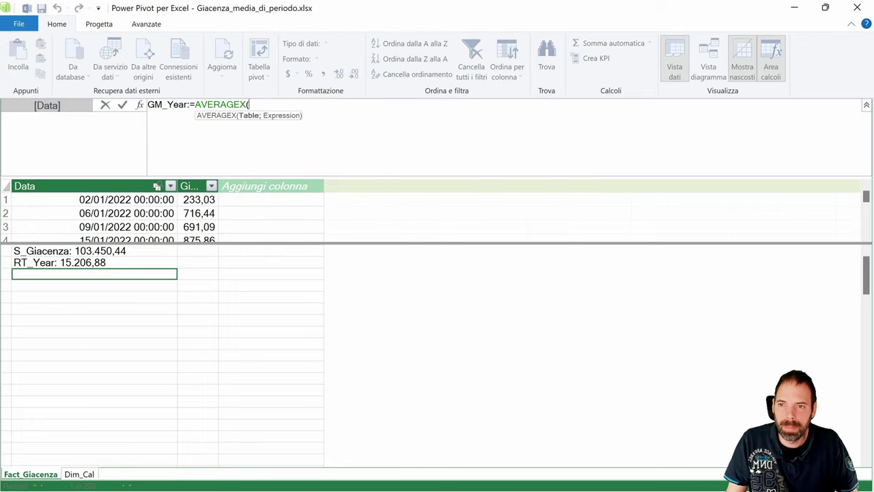
pyautogui.moveTo(295, 15); pyautogui.dragTo(681, 94)
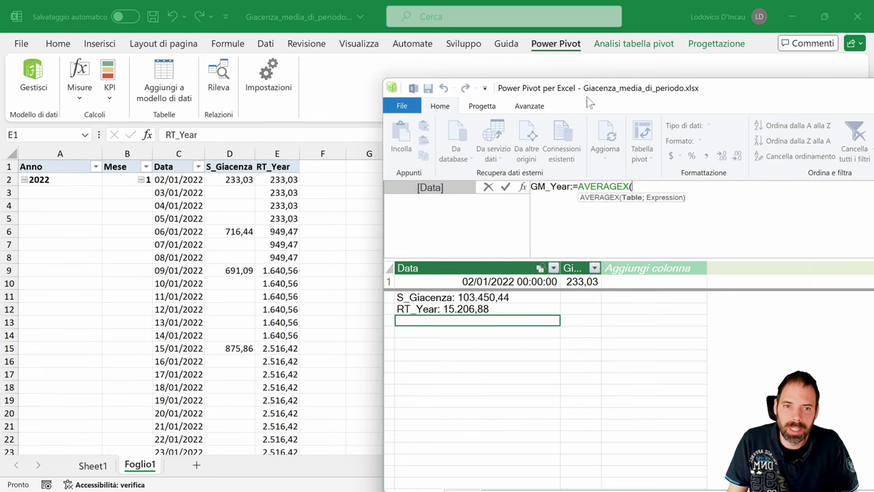
# Enter VALUES(Dim_Cal[Data]) as the AVERAGEX table argument of GM_Year.
pyautogui.moveTo(588, 101); pyautogui.dragTo(383, 42)
pyautogui.scroll(3, 410, 143)
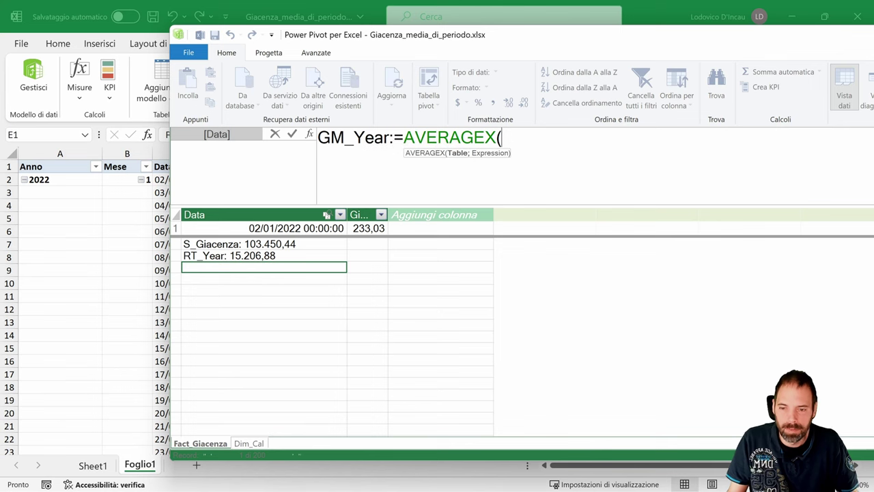
pyautogui.write('values')
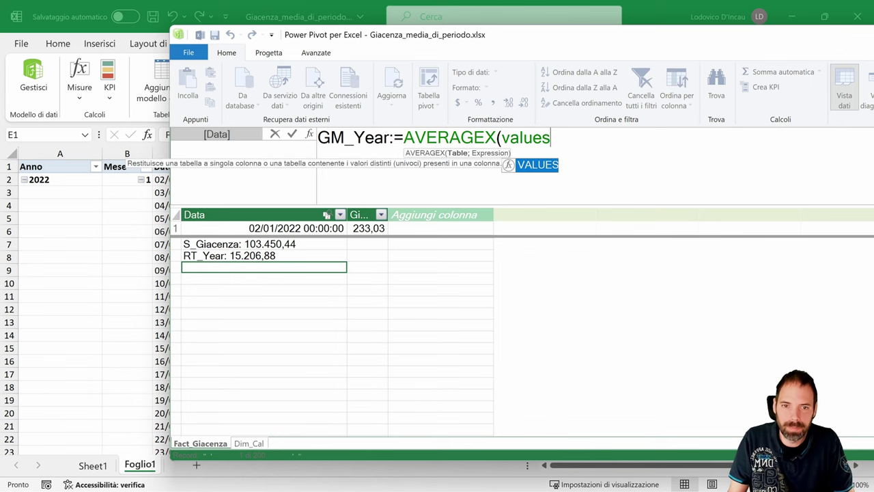
pyautogui.write('(da')
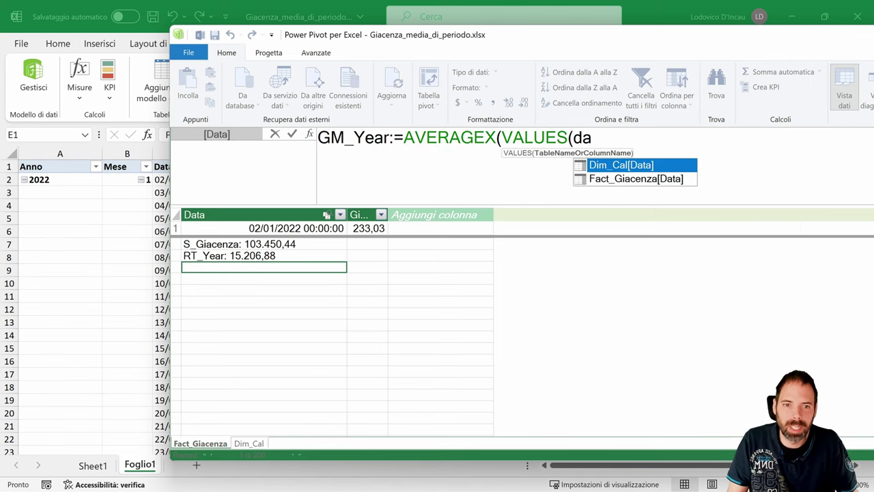
pyautogui.press('Tab')
pyautogui.write(')')
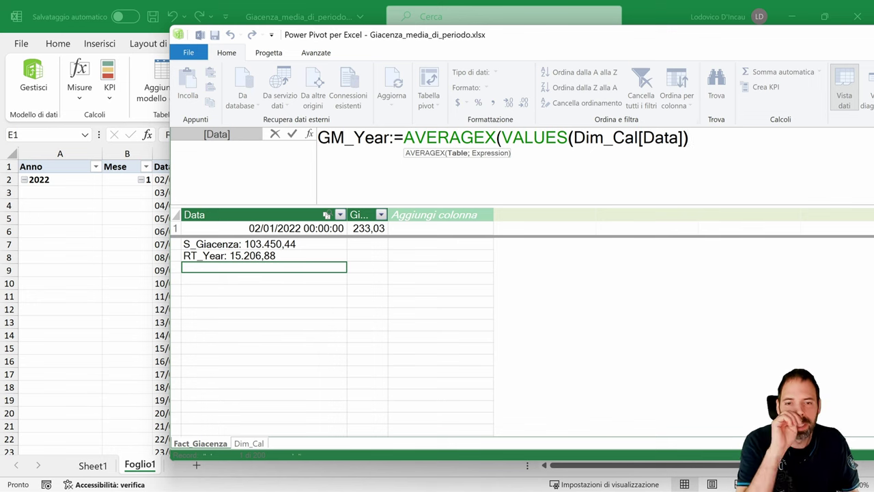
pyautogui.moveTo(502, 137); pyautogui.dragTo(688, 138)
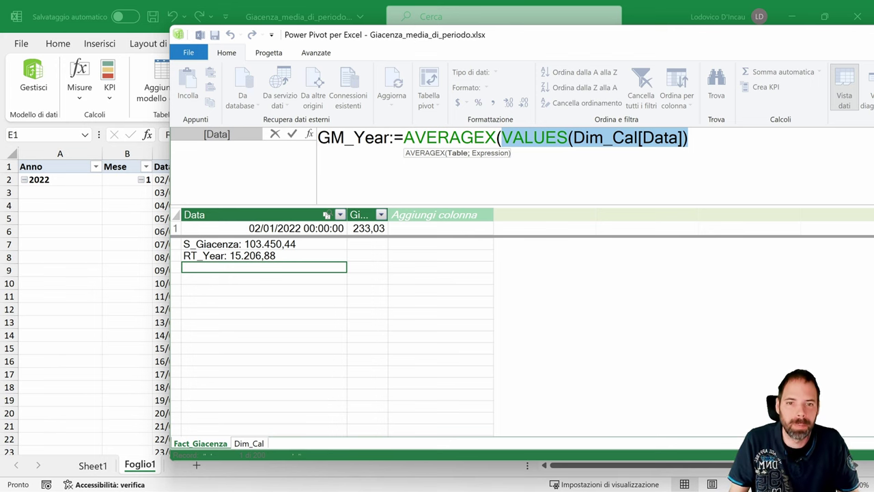
# Finish the formula with ;[RT_Year]) and review its two arguments.
pyautogui.press('End')
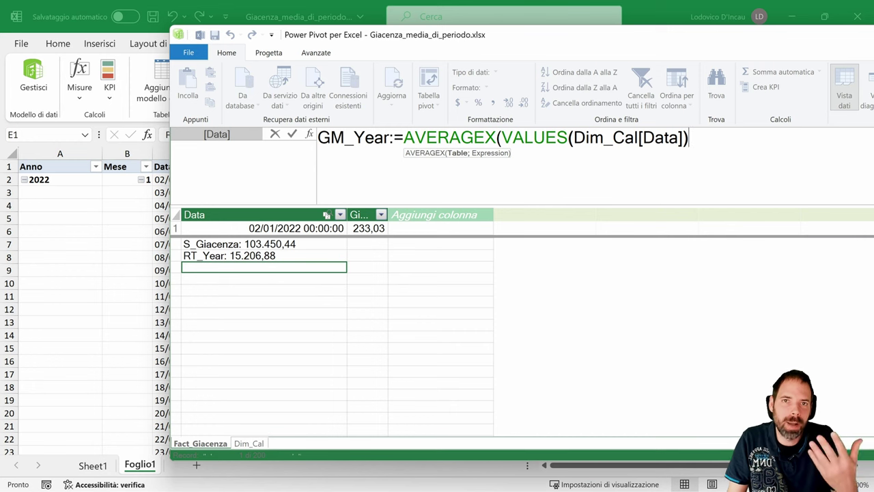
pyautogui.write(';')
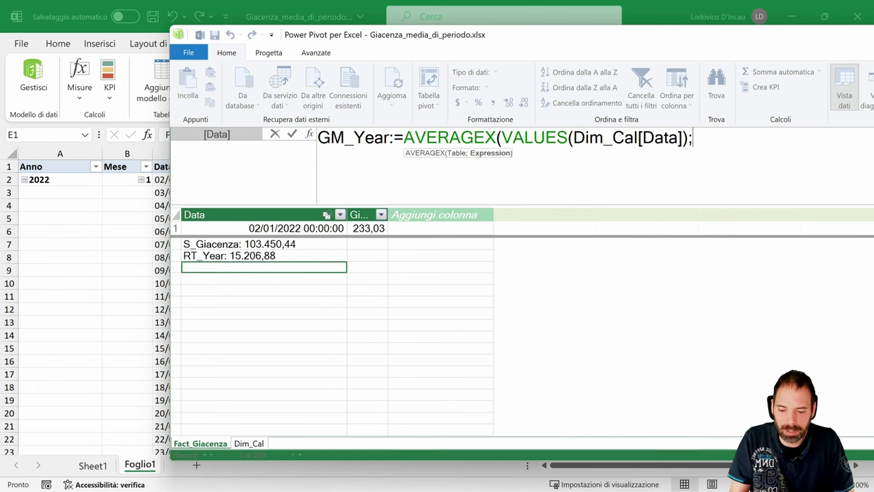
pyautogui.write('RT')
pyautogui.press('Tab')
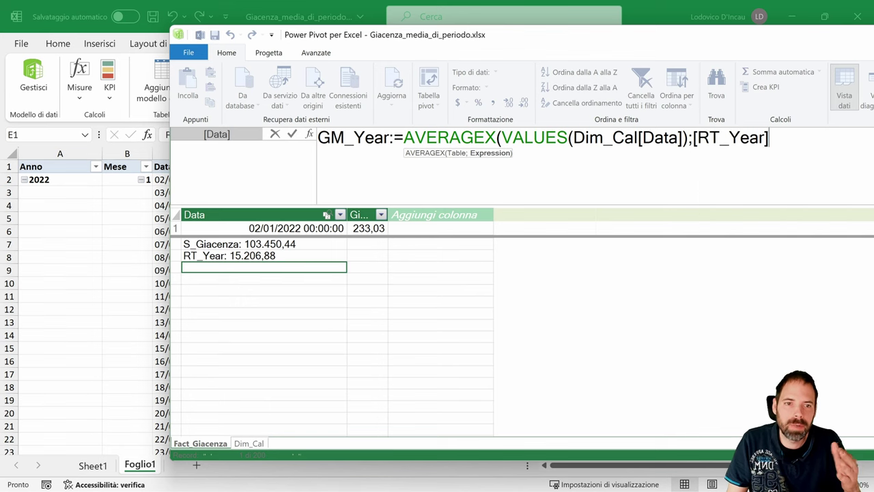
pyautogui.write(')')
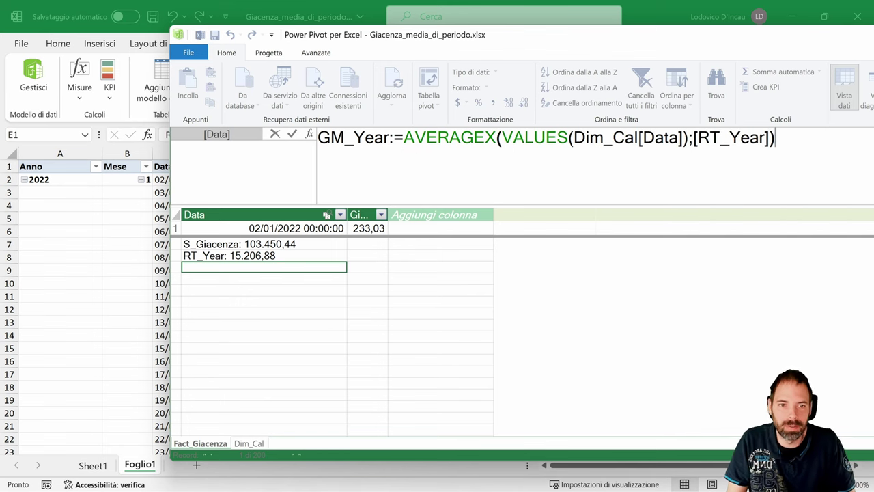
pyautogui.moveTo(688, 137); pyautogui.dragTo(502, 137)
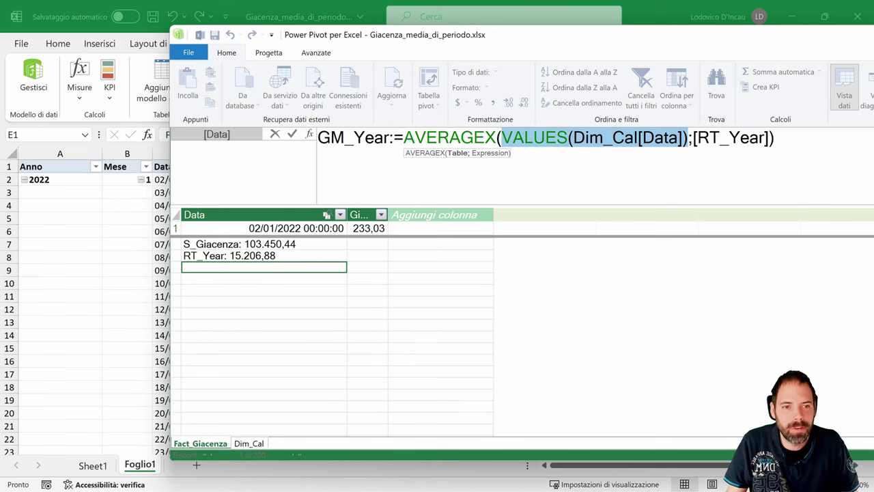
pyautogui.moveTo(693, 137); pyautogui.dragTo(764, 137)
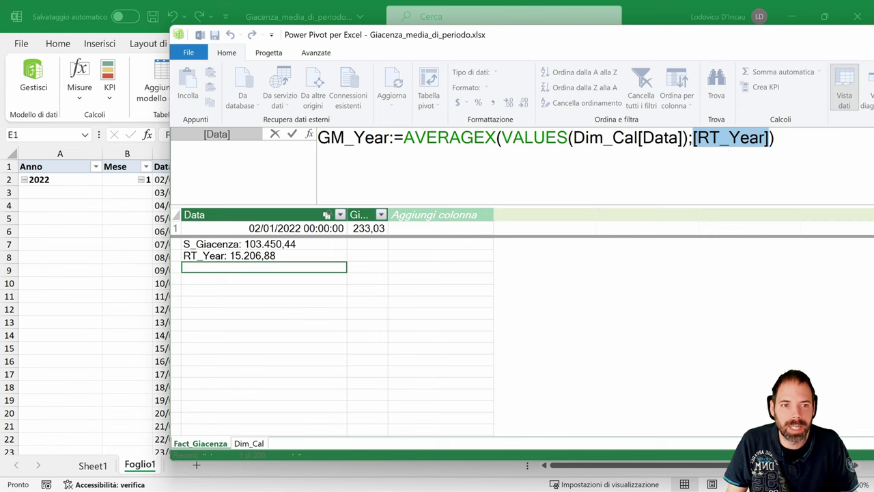
pyautogui.moveTo(294, 35); pyautogui.dragTo(569, 61)
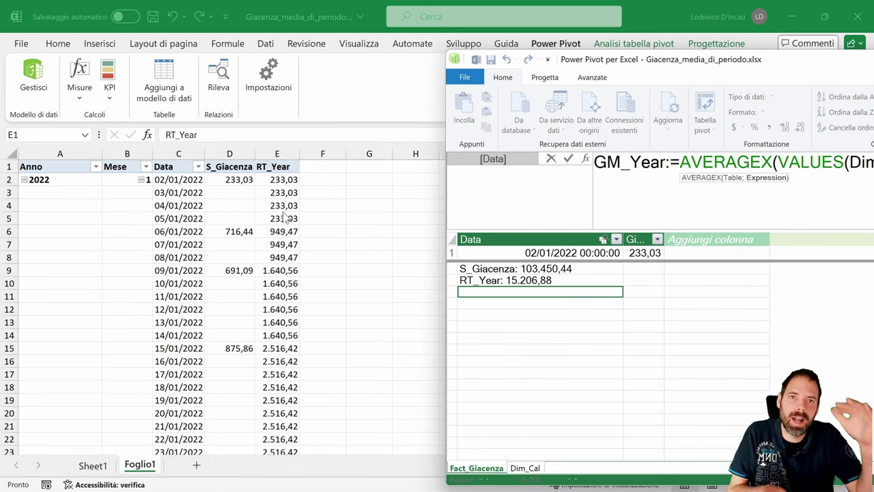
pyautogui.moveTo(708, 75); pyautogui.dragTo(337, 56)
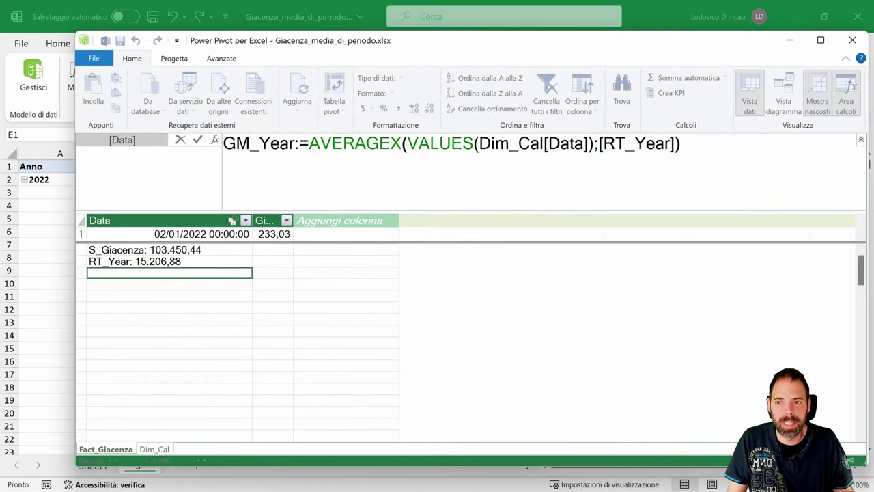
# Commit GM_Year, add it to the pivot table, and select the RT_Year and GM_Year columns E–F.
pyautogui.press('Return')
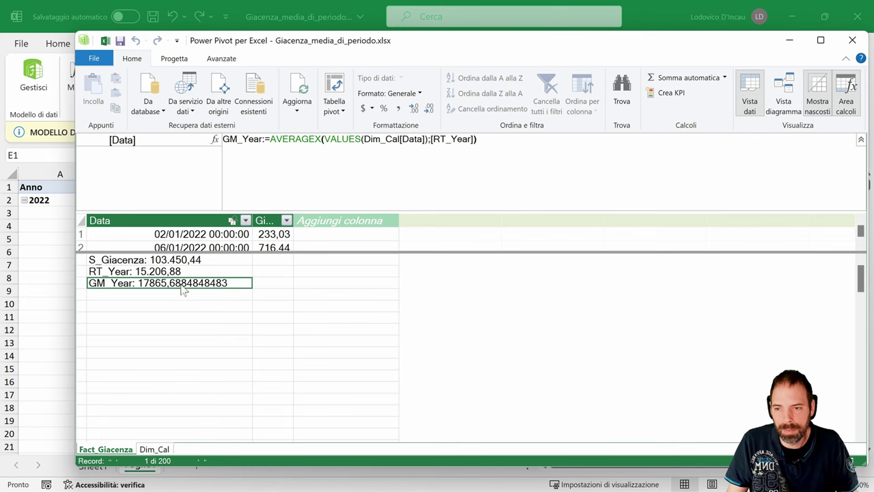
pyautogui.click(43, 250)
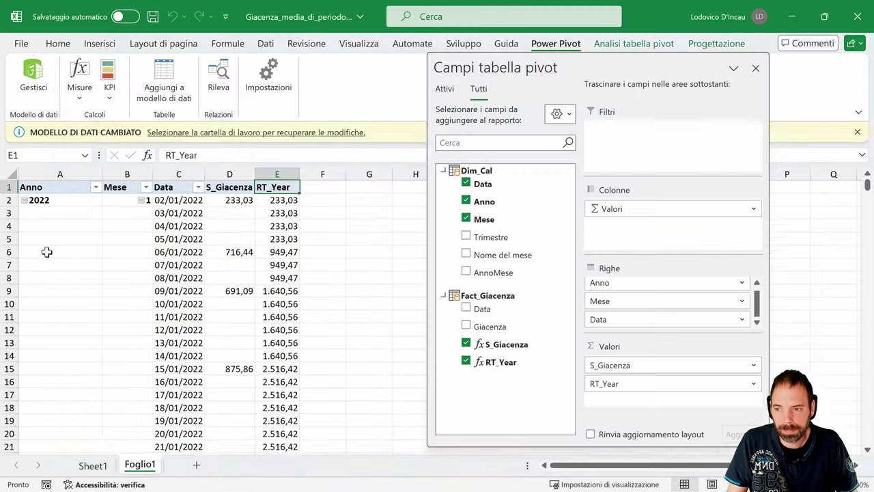
pyautogui.click(251, 219)
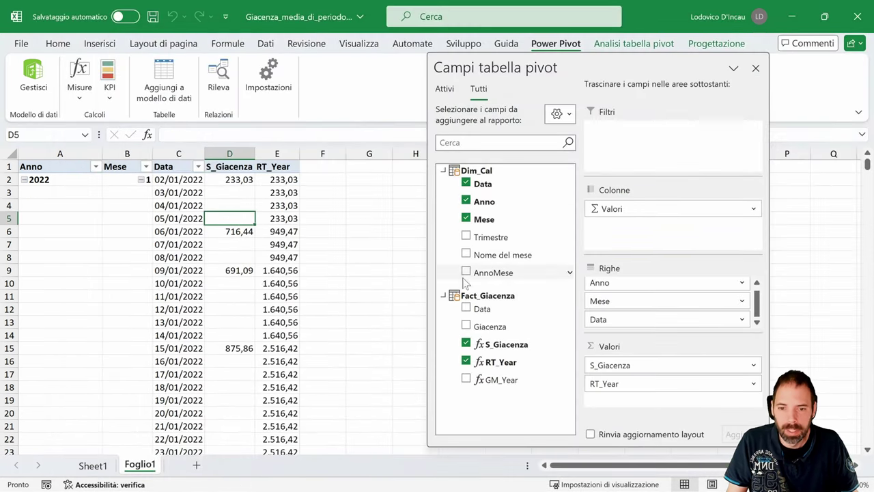
pyautogui.click(466, 380)
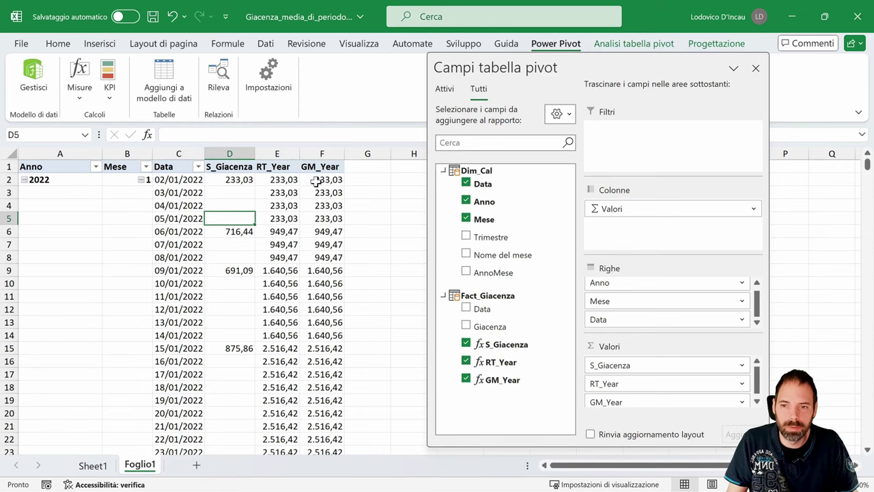
pyautogui.click(171, 166)
pyautogui.click(165, 194)
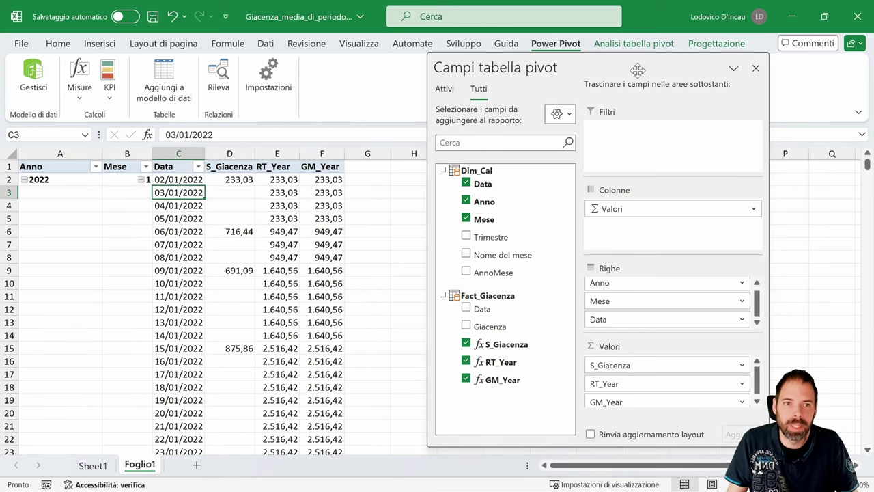
pyautogui.moveTo(545, 67); pyautogui.dragTo(732, 76)
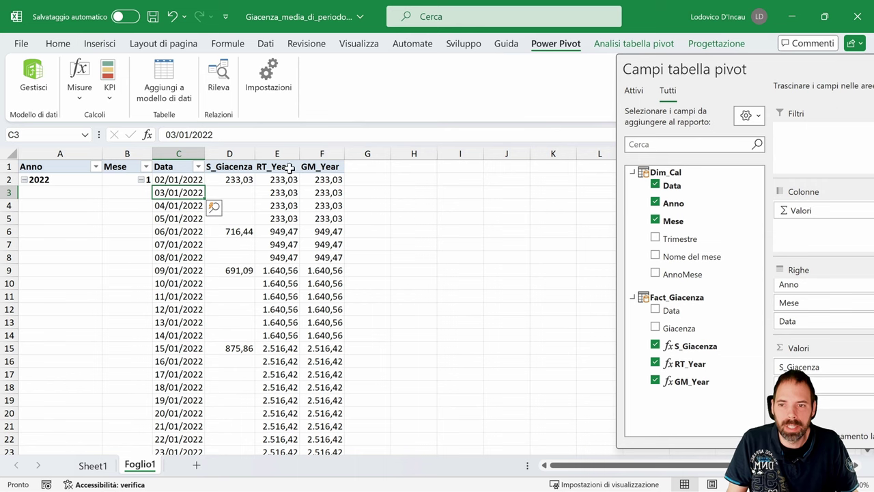
pyautogui.moveTo(276, 158); pyautogui.dragTo(321, 159)
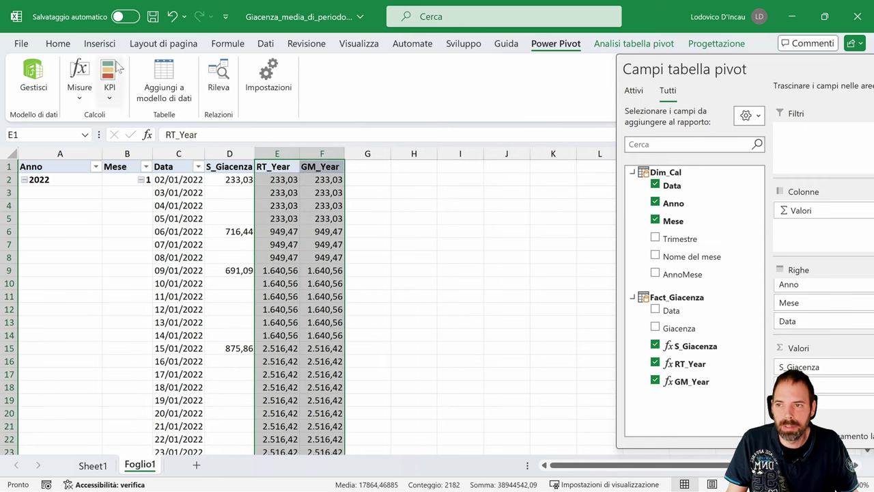
# Fill the RT_Year and GM_Year columns E–F with light green.
pyautogui.click(56, 46)
pyautogui.click(197, 91)
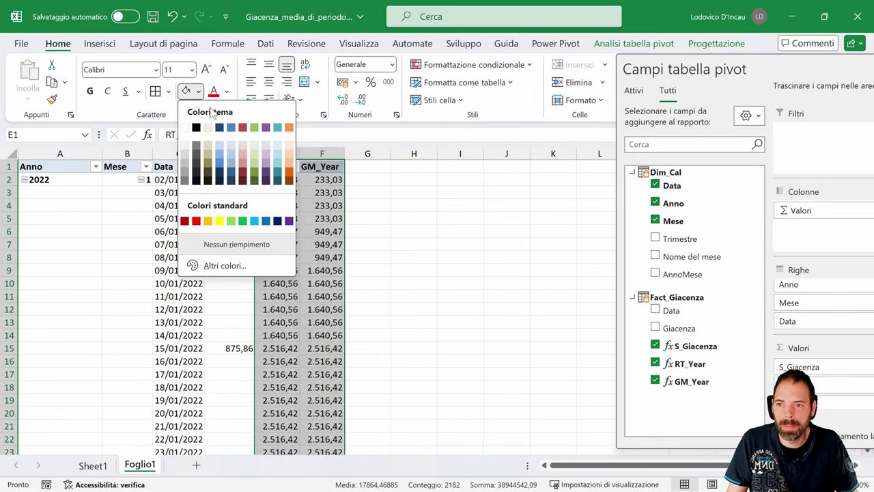
pyautogui.click(252, 144)
pyautogui.click(400, 194)
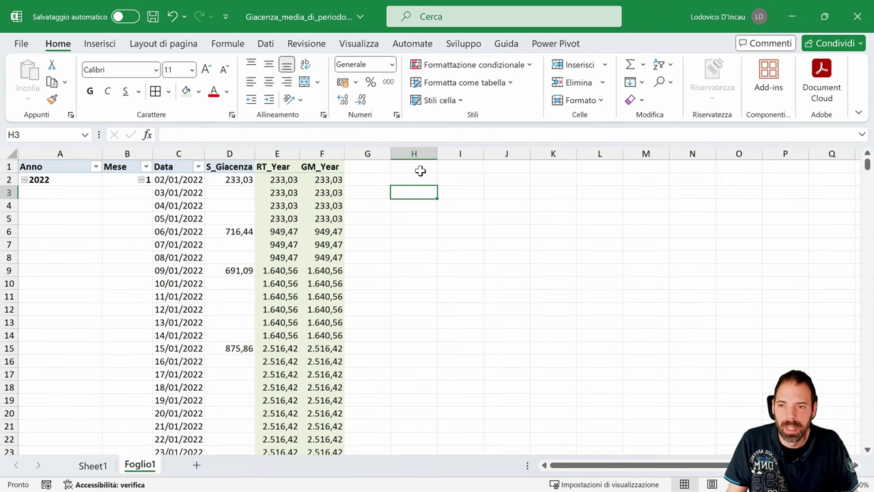
# Copy pivot A–F to H1 and remove Data from the copy's rows, grouping by Anno and Mese.
pyautogui.moveTo(60, 153); pyautogui.dragTo(322, 153)
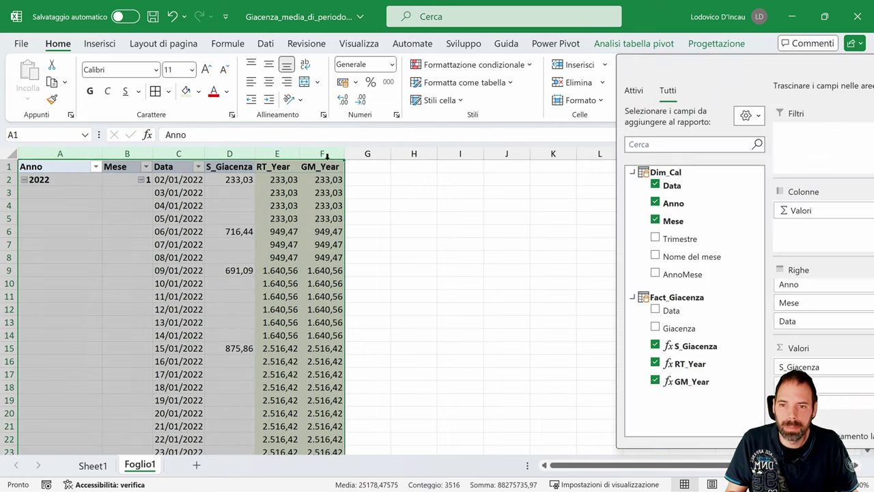
pyautogui.hotkey('ctrl', 'c')
pyautogui.click(422, 153)
pyautogui.hotkey('ctrl', 'v')
pyautogui.click(440, 205)
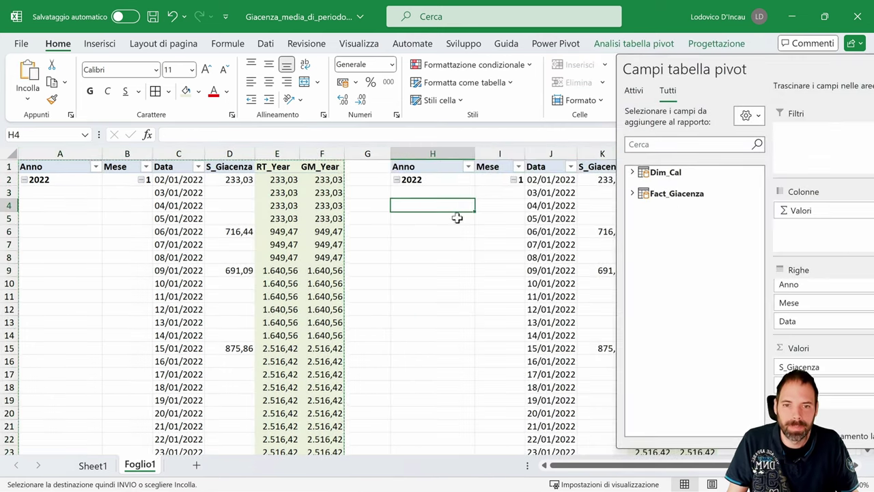
pyautogui.moveTo(723, 69); pyautogui.dragTo(787, 84)
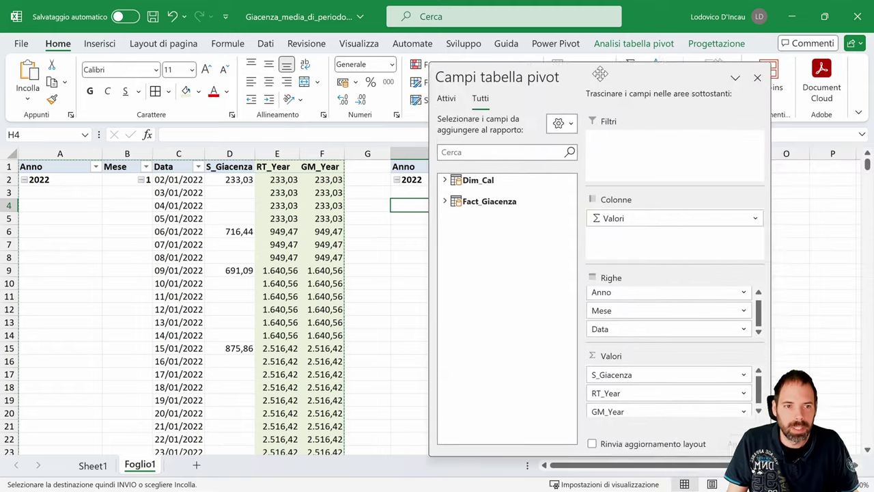
pyautogui.click(767, 72)
pyautogui.rightClick(562, 195)
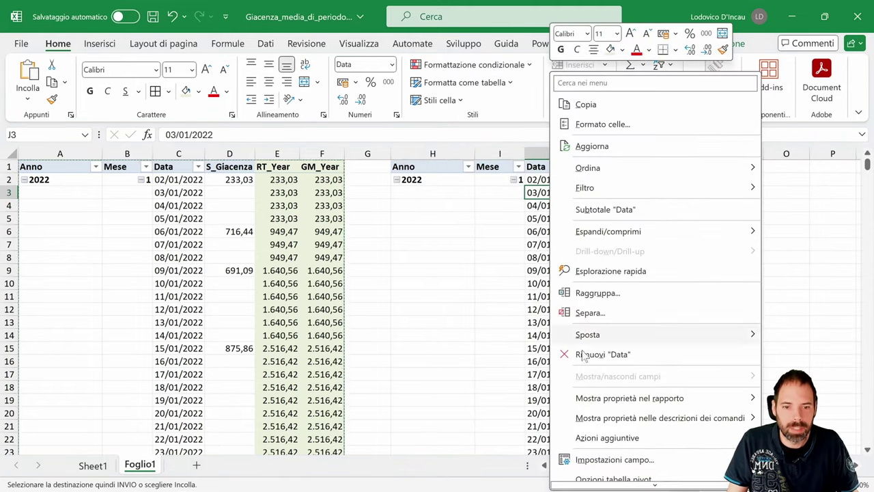
pyautogui.click(612, 474)
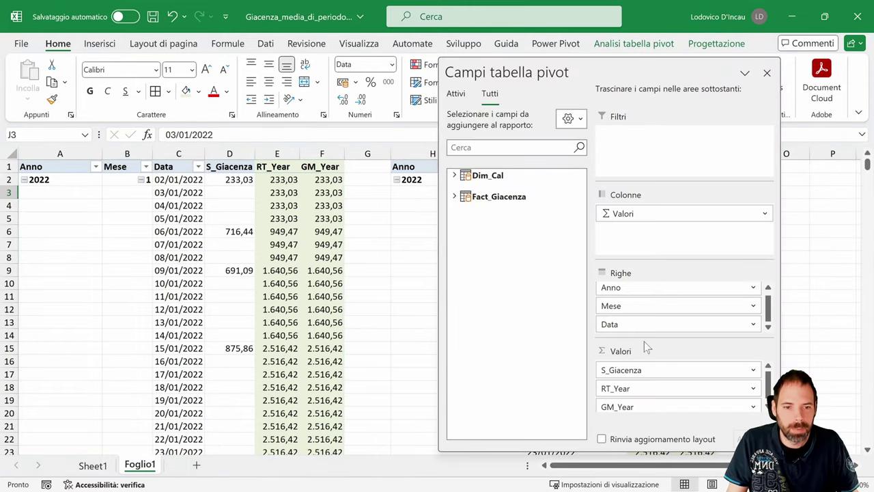
pyautogui.moveTo(624, 324); pyautogui.dragTo(506, 375)
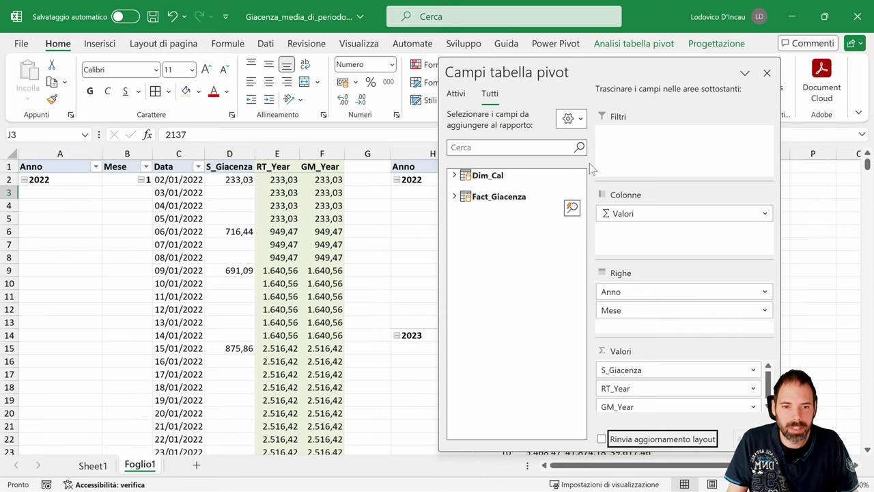
# Compare the monthly pivot's first GM_Year value with January's daily RT_Year values.
pyautogui.click(767, 73)
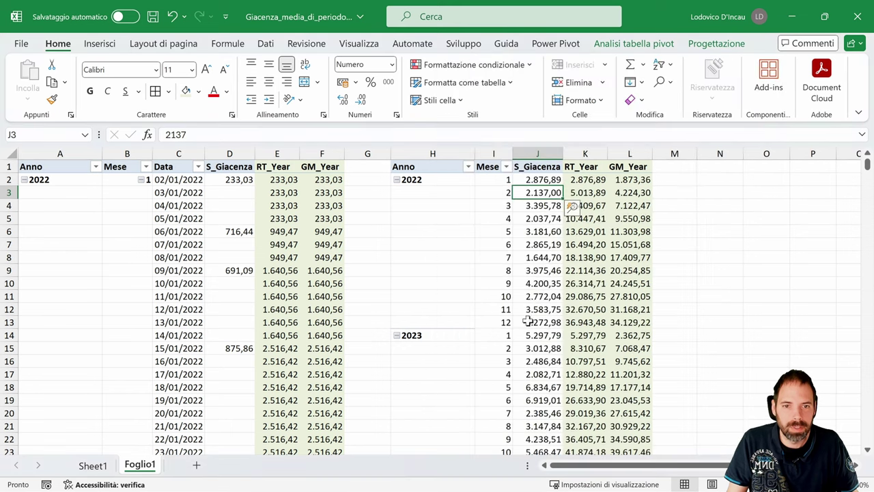
pyautogui.click(535, 232)
pyautogui.click(484, 233)
pyautogui.click(556, 43)
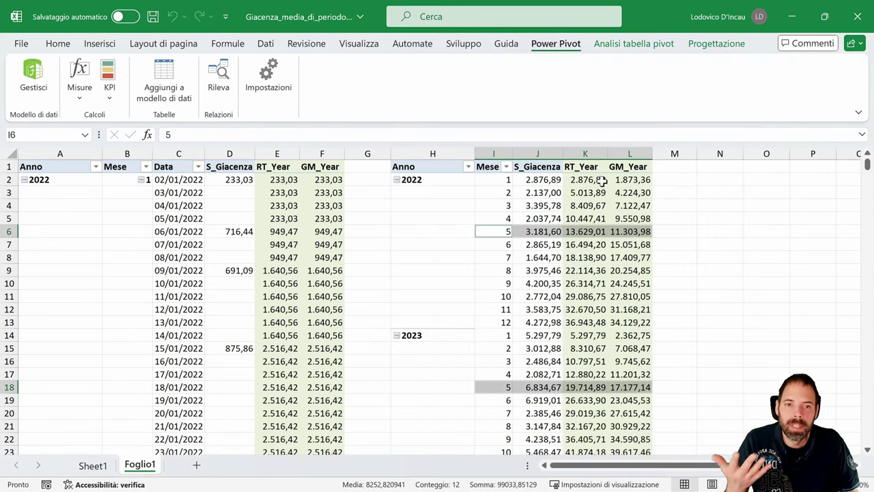
pyautogui.click(624, 181)
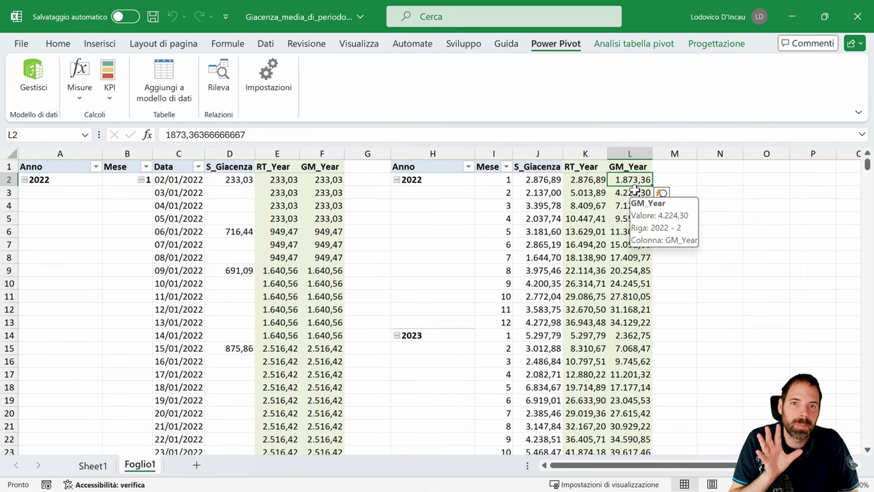
pyautogui.click(280, 180)
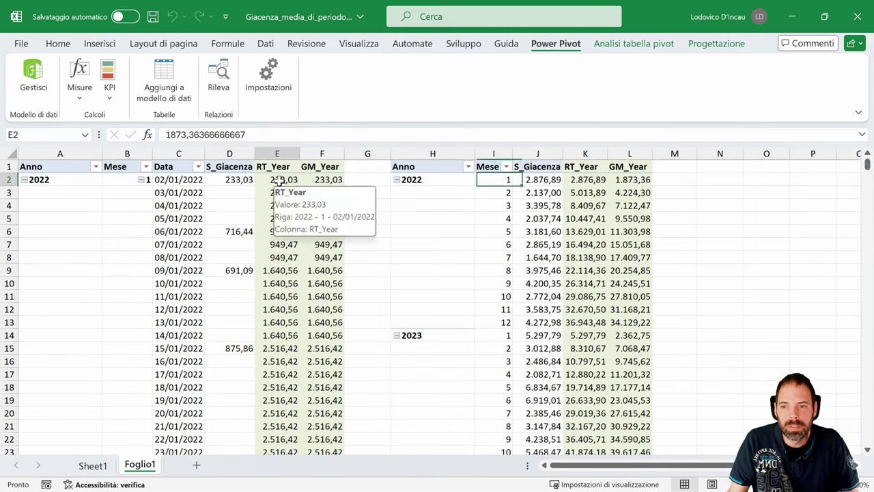
pyautogui.moveTo(280, 180); pyautogui.dragTo(275, 365)
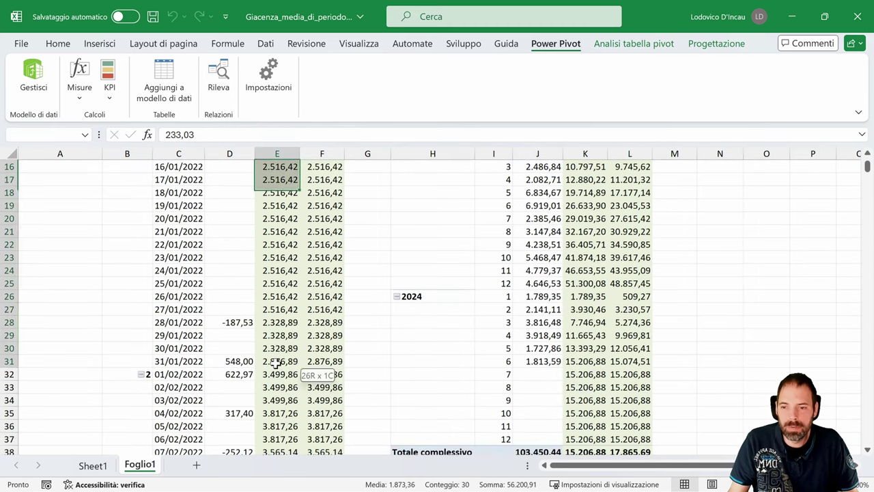
pyautogui.scroll(5, 294, 263)
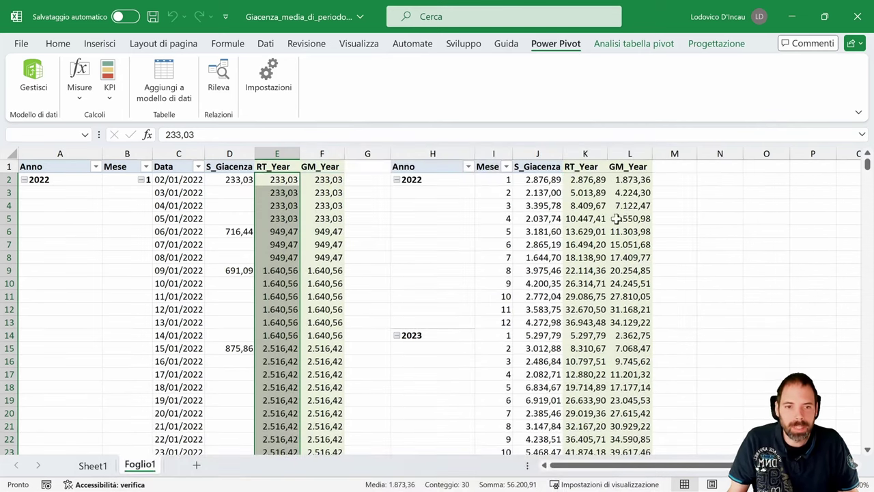
# Inspect February 2022's GM_Year and select RT_Year values down to row 60 and 1 February.
pyautogui.click(634, 192)
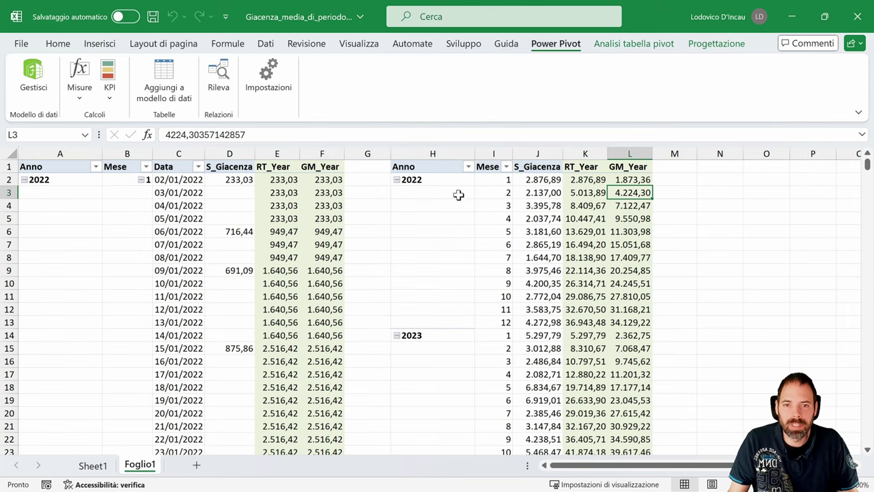
pyautogui.click(500, 192)
pyautogui.click(637, 192)
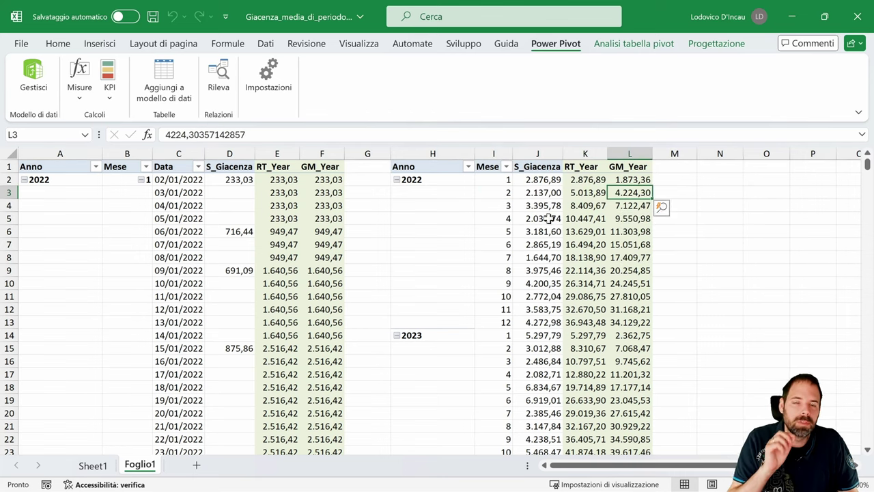
pyautogui.click(273, 179)
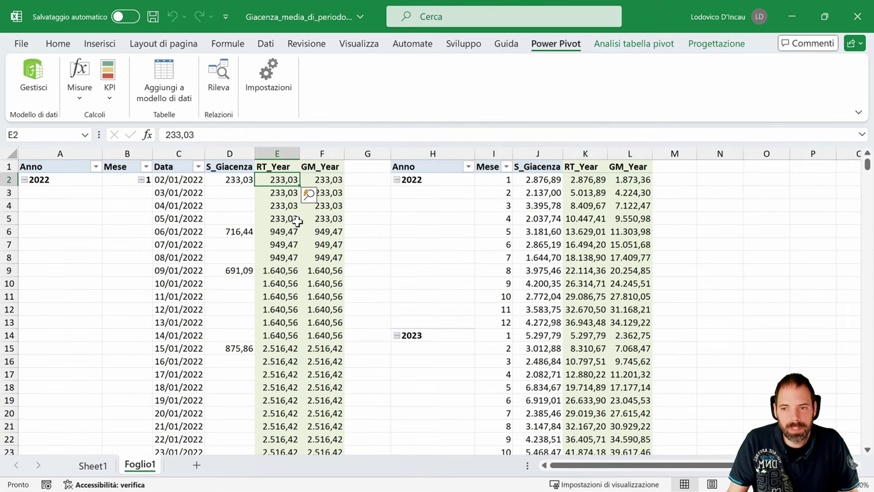
pyautogui.scroll(-6, 205, 212)
pyautogui.scroll(-5, 230, 212)
pyautogui.scroll(-4, 226, 205)
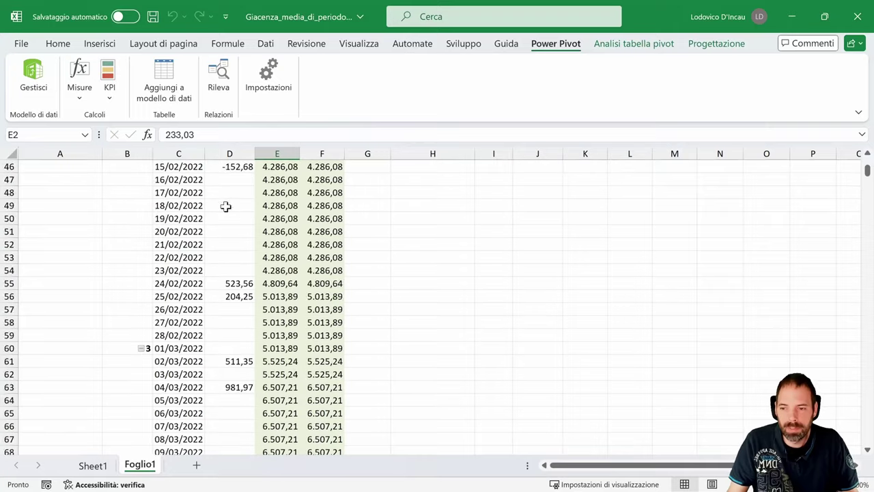
pyautogui.scroll(-1, 280, 309)
pyautogui.keyDown('shift'); pyautogui.click(280, 309); pyautogui.keyUp('shift')
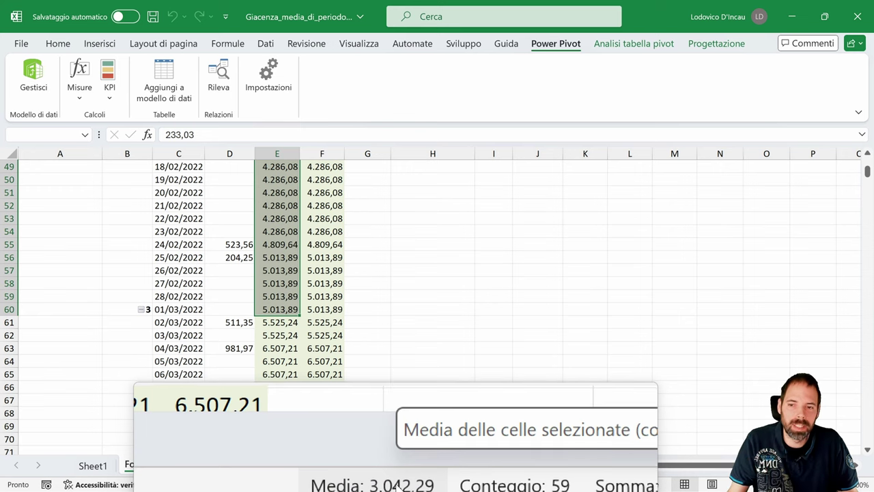
pyautogui.scroll(4, 262, 280)
pyautogui.scroll(2, 262, 280)
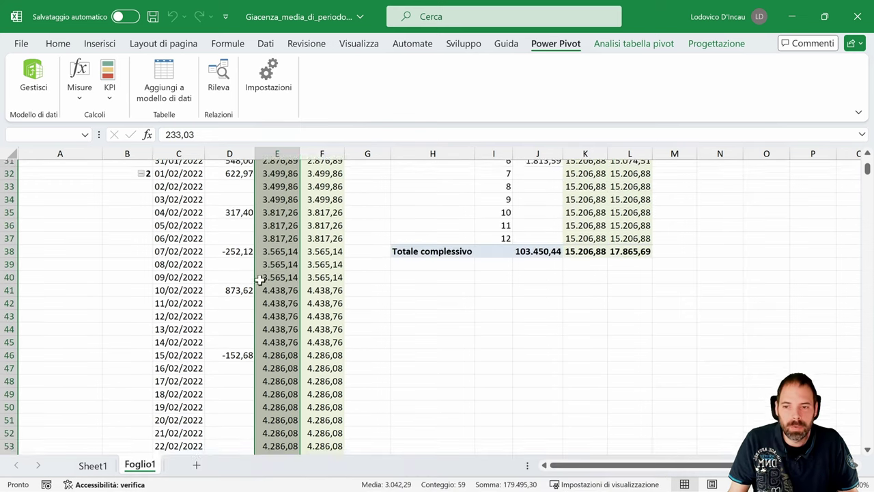
pyautogui.scroll(1, 261, 273)
pyautogui.click(276, 218)
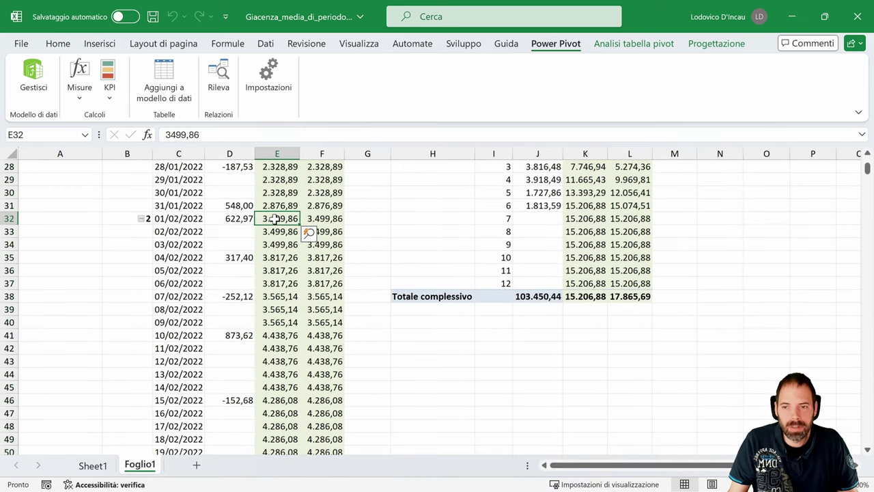
pyautogui.scroll(6, 473, 256)
pyautogui.scroll(3, 473, 256)
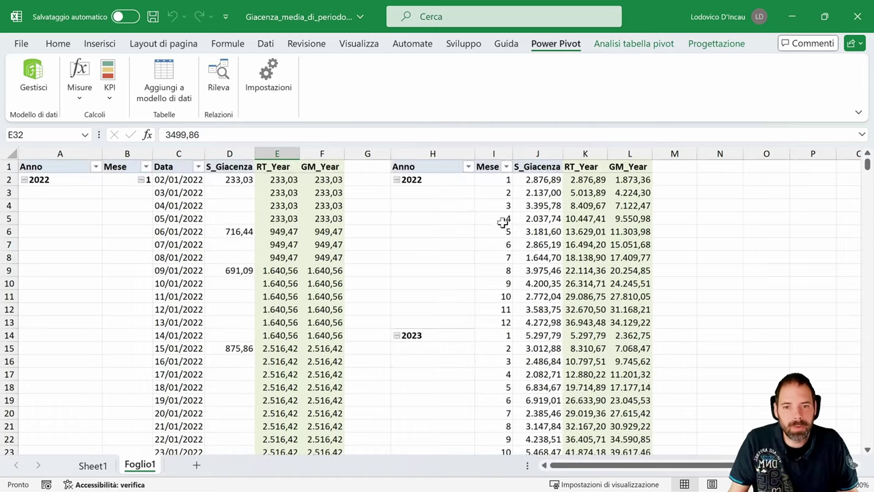
# Select February's daily RT_Year values to confirm their average matches GM_Year 4.224,30.
pyautogui.moveTo(505, 182); pyautogui.dragTo(504, 311)
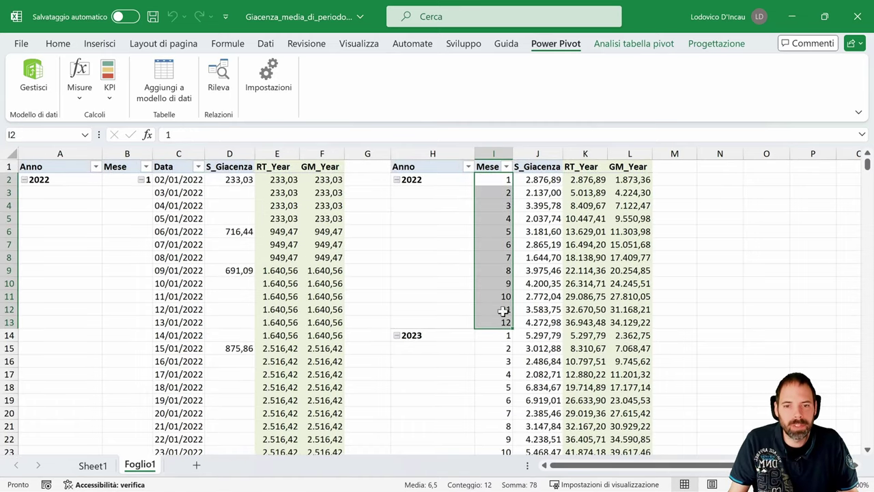
pyautogui.click(503, 198)
pyautogui.click(502, 233)
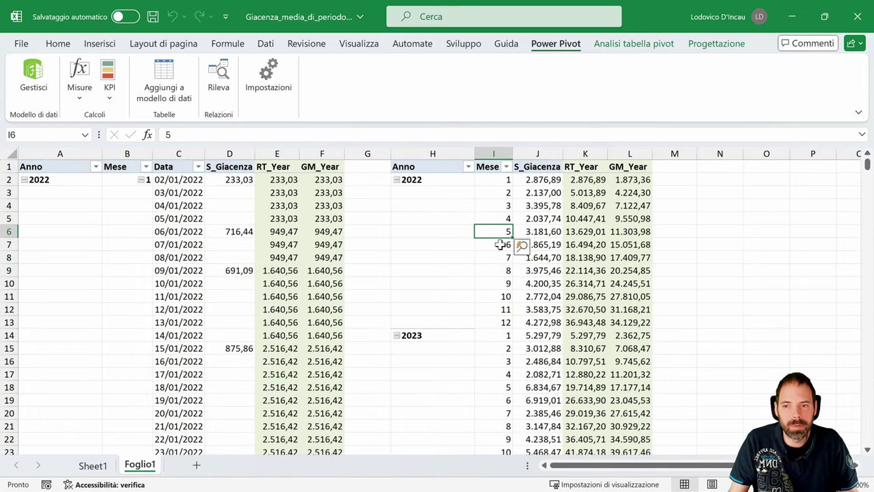
pyautogui.click(627, 193)
pyautogui.click(506, 193)
pyautogui.click(620, 195)
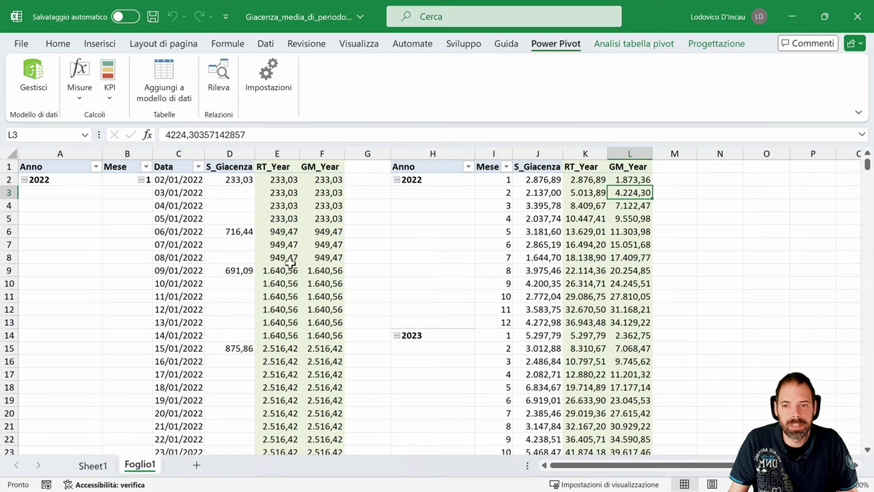
pyautogui.scroll(-6, 291, 263)
pyautogui.scroll(-3, 273, 272)
pyautogui.click(287, 217)
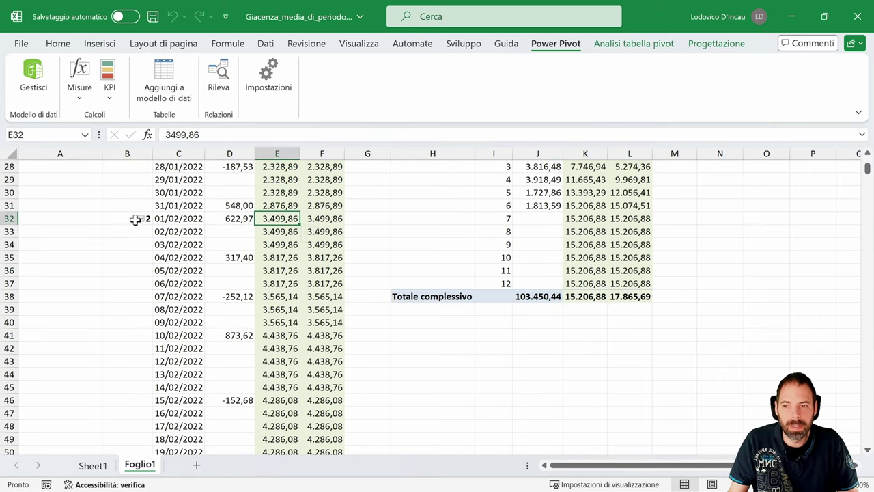
pyautogui.scroll(-6, 140, 222)
pyautogui.scroll(-1, 255, 253)
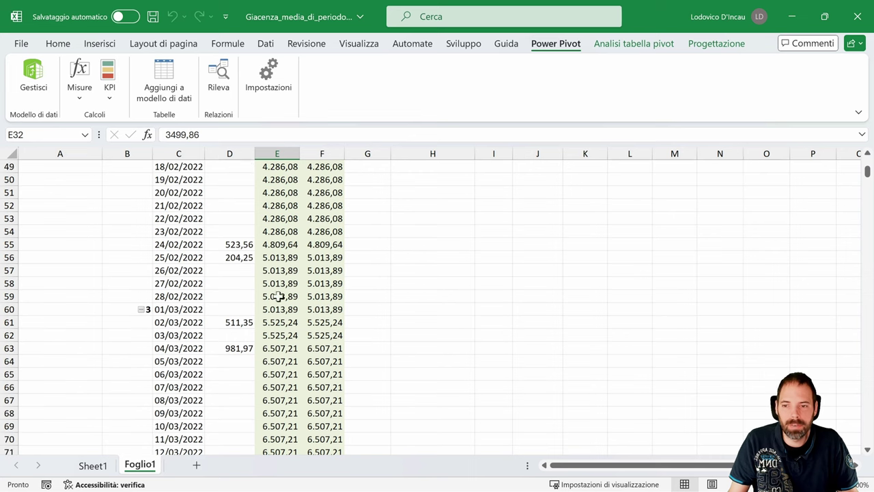
pyautogui.keyDown('shift'); pyautogui.click(281, 296); pyautogui.keyUp('shift')
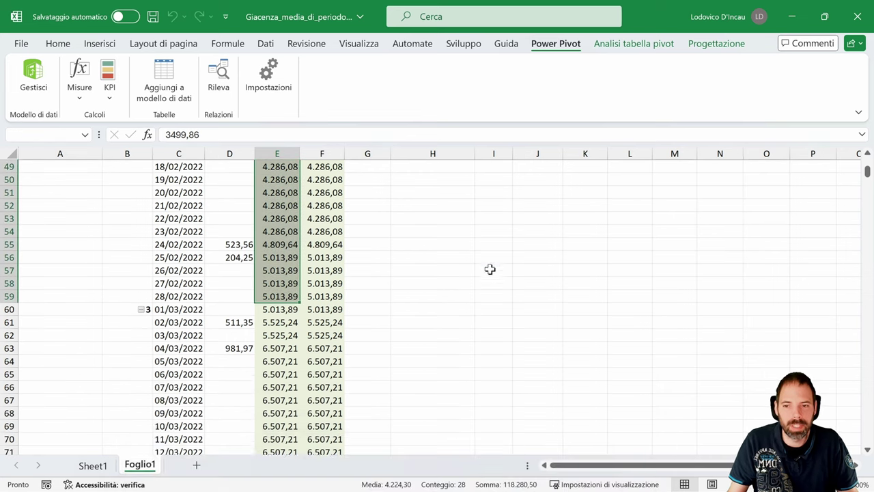
pyautogui.scroll(15, 490, 270)
pyautogui.scroll(1, 535, 274)
pyautogui.click(635, 192)
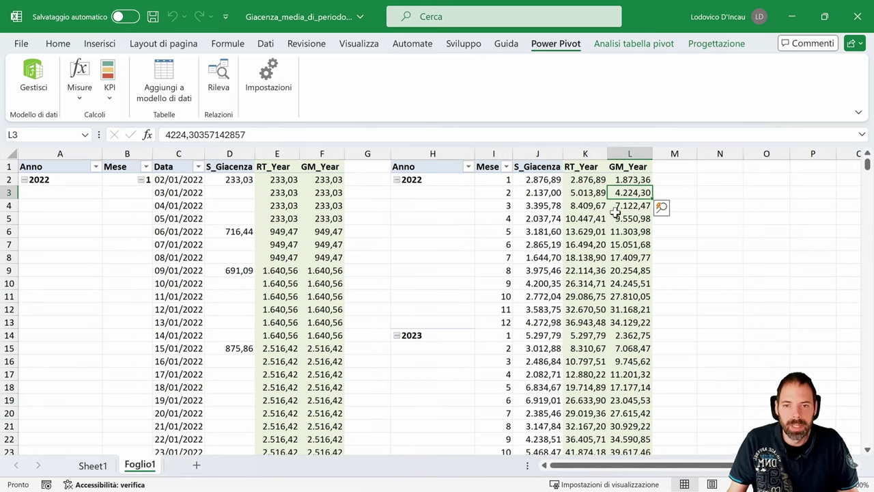
pyautogui.click(397, 180)
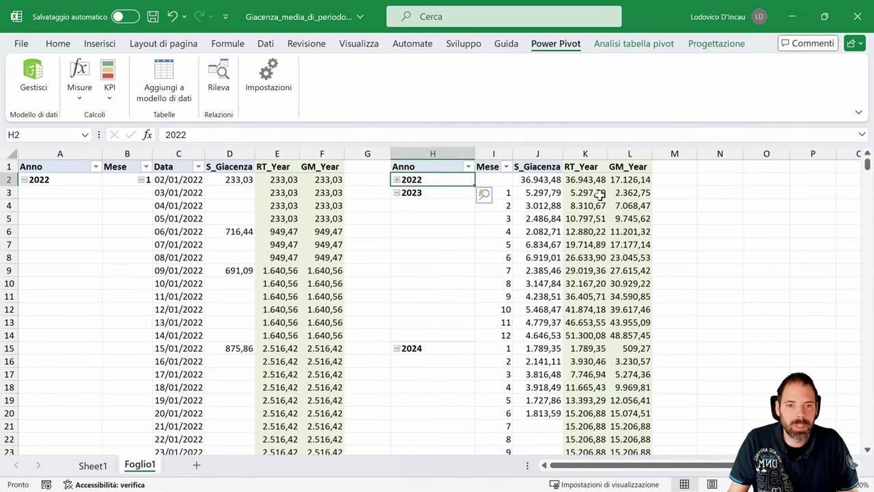
pyautogui.click(631, 179)
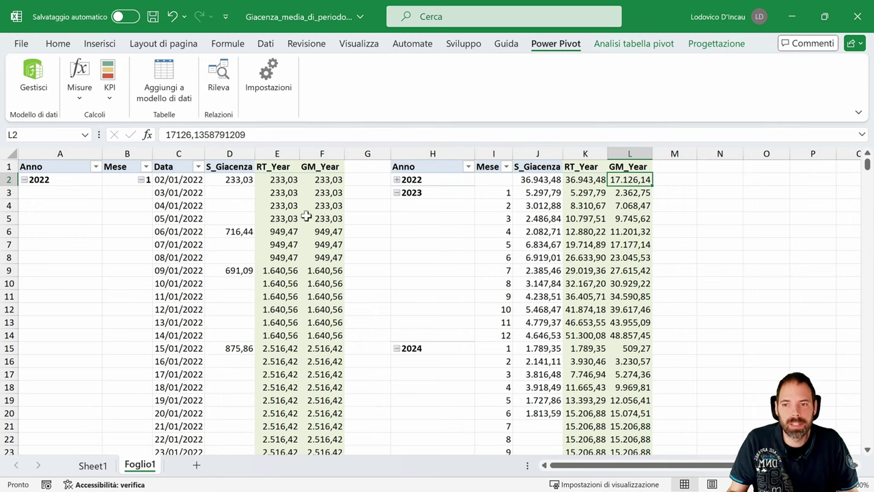
pyautogui.click(277, 179)
pyautogui.moveTo(868, 168); pyautogui.dragTo(869, 219)
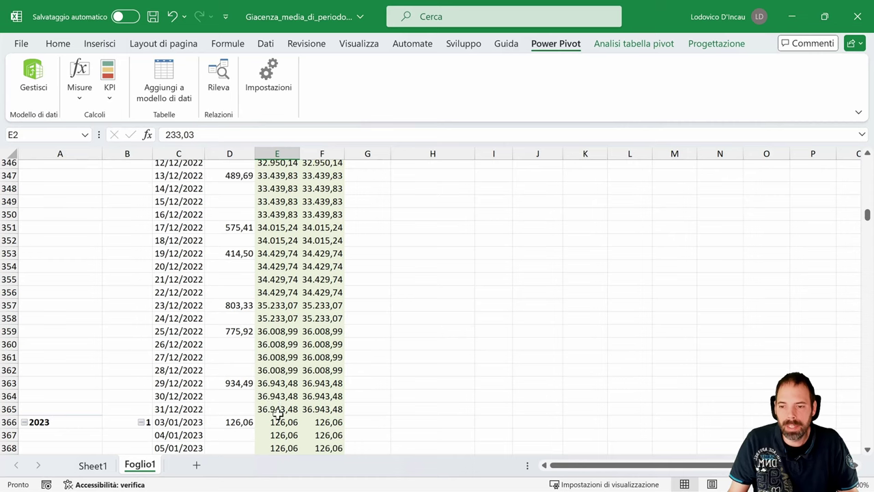
pyautogui.keyDown('shift'); pyautogui.click(280, 409); pyautogui.keyUp('shift')
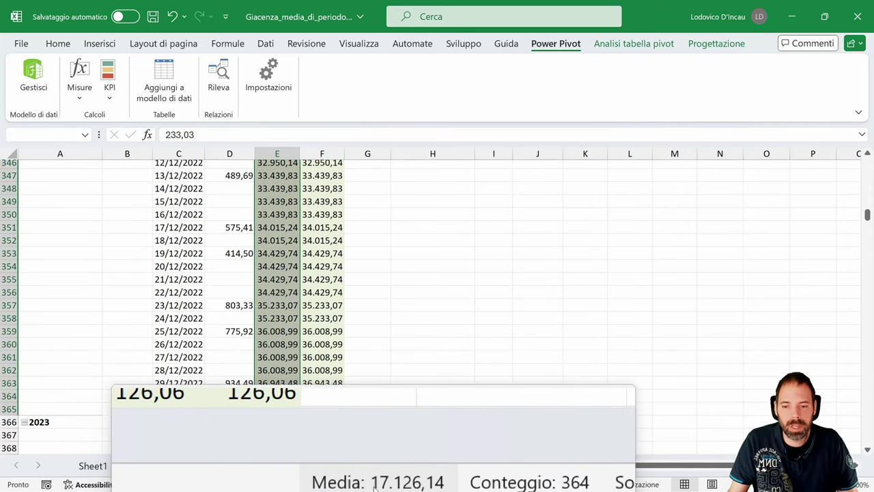
pyautogui.click(281, 254)
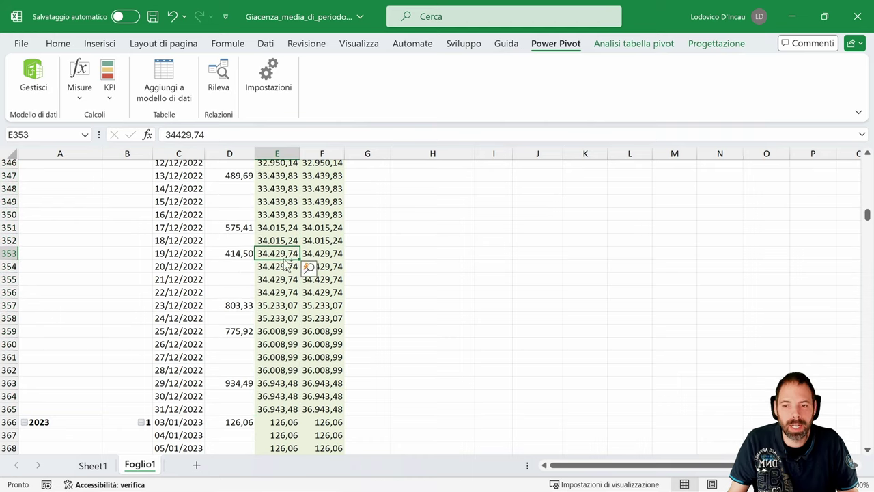
pyautogui.hotkey('ctrl', 'Up')
pyautogui.click(325, 170)
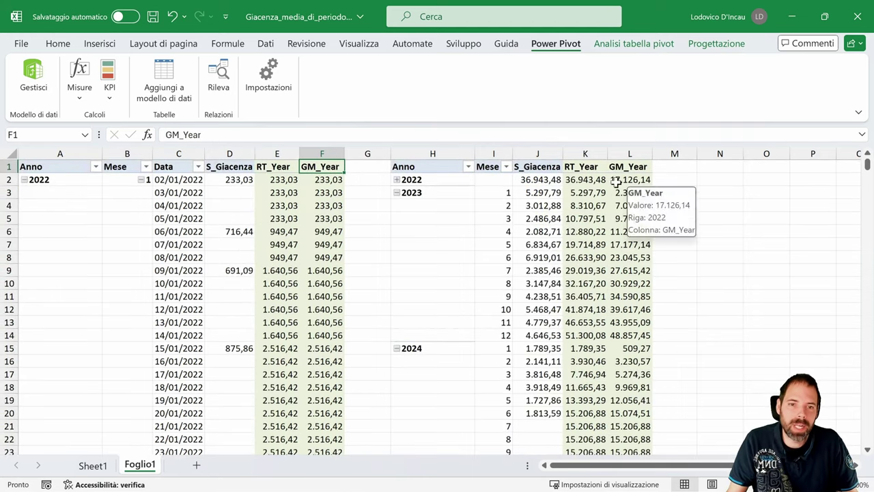
pyautogui.click(590, 180)
pyautogui.click(624, 179)
pyautogui.click(585, 168)
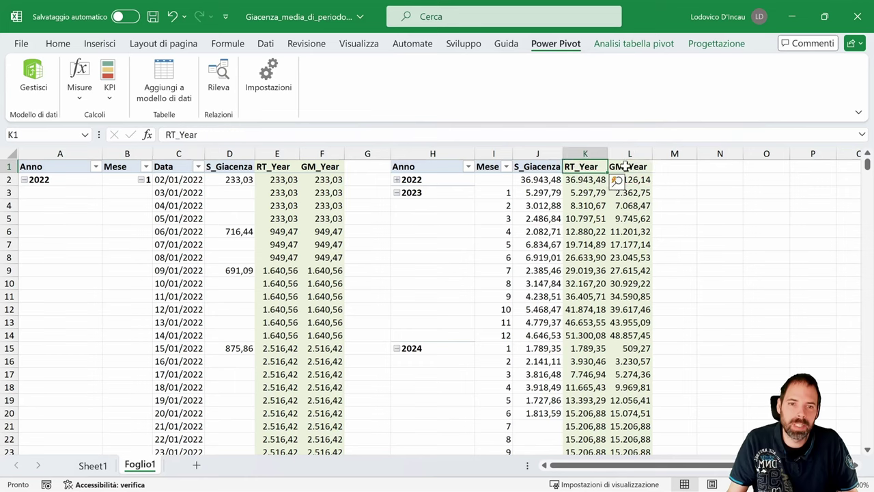
pyautogui.click(615, 170)
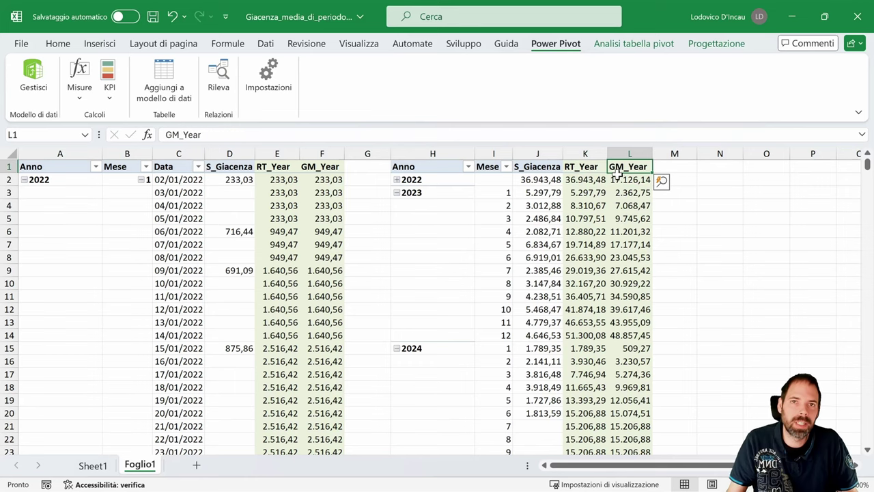
pyautogui.click(584, 179)
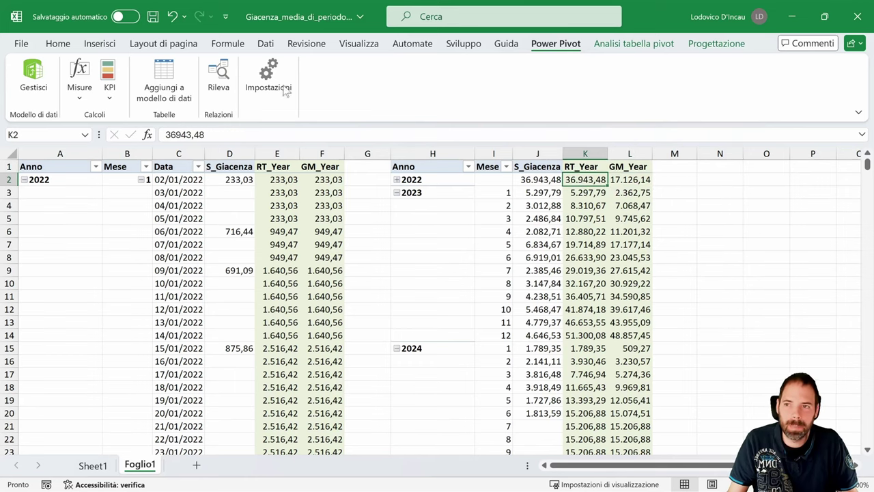
pyautogui.click(30, 89)
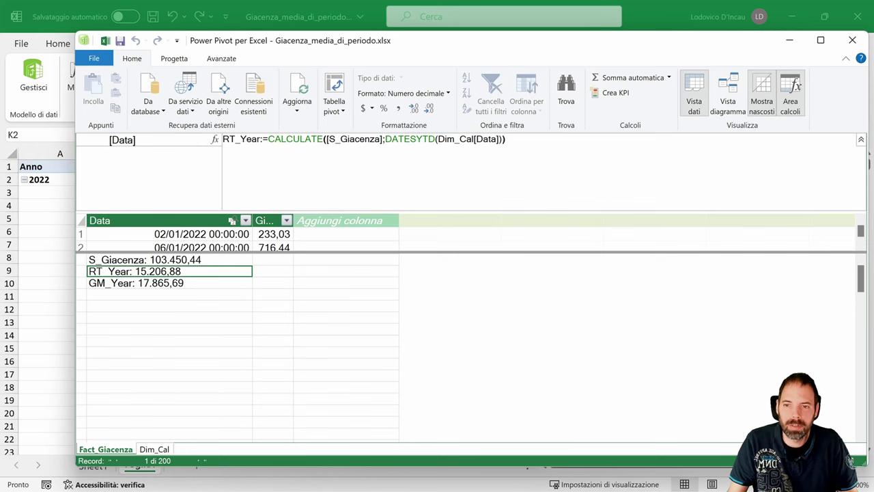
pyautogui.click(385, 139)
pyautogui.scroll(3, 385, 138)
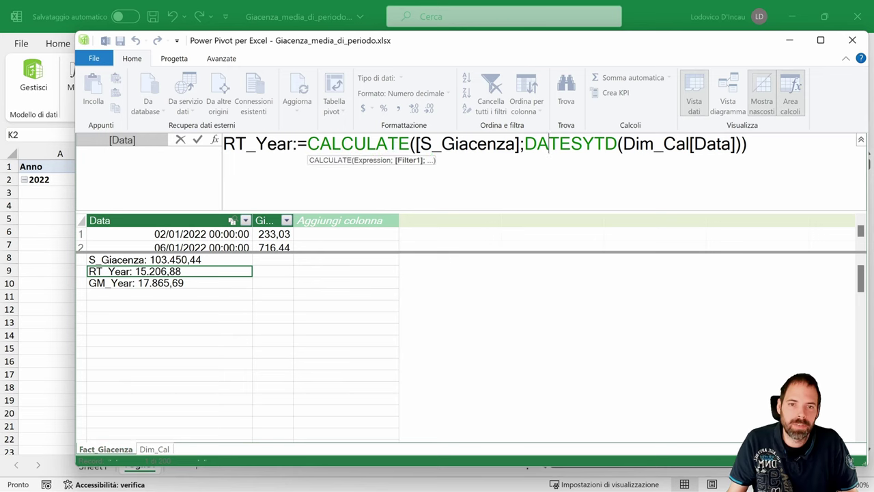
pyautogui.hotkey('shift', 'Right')
pyautogui.hotkey('shift', 'Right')
pyautogui.hotkey('shift', 'Right')
pyautogui.hotkey('shift', 'Right')
pyautogui.hotkey('shift', 'Right')
pyautogui.hotkey('shift', 'Right')
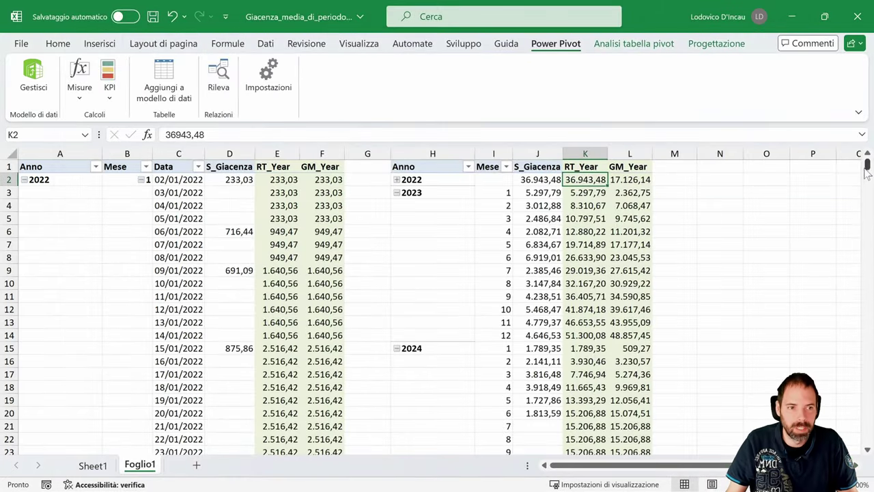
pyautogui.moveTo(866, 172); pyautogui.dragTo(866, 233)
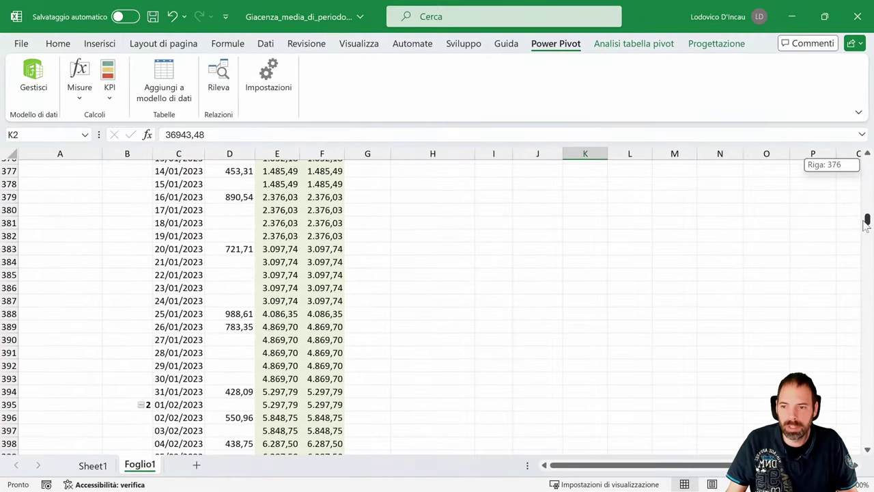
pyautogui.moveTo(866, 234); pyautogui.dragTo(865, 220)
pyautogui.scroll(2, 224, 213)
pyautogui.scroll(2, 225, 218)
pyautogui.scroll(2, 242, 239)
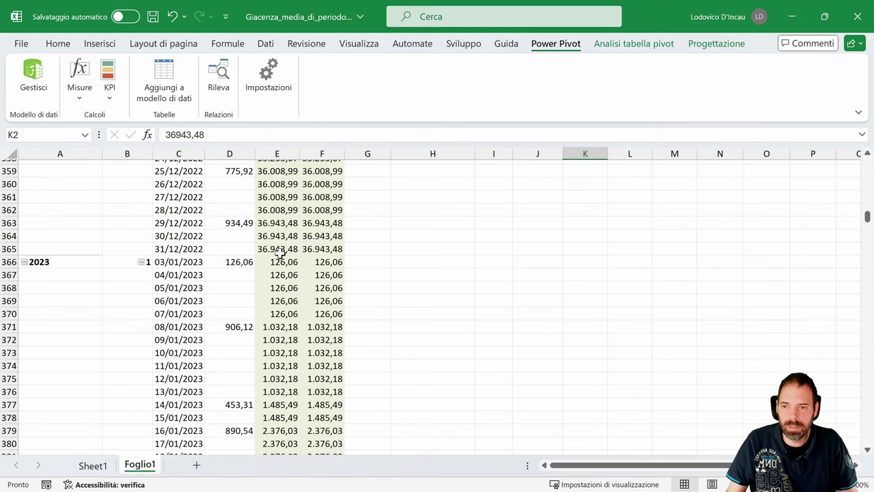
pyautogui.click(281, 261)
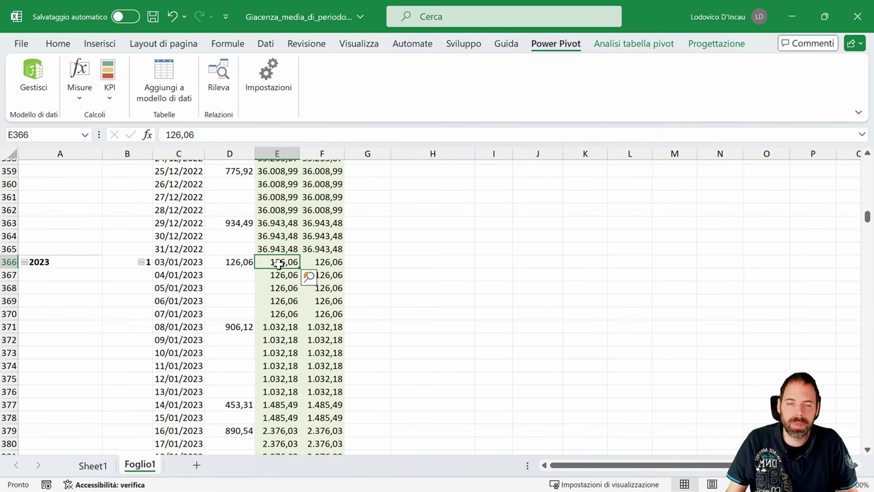
pyautogui.scroll(2, 282, 268)
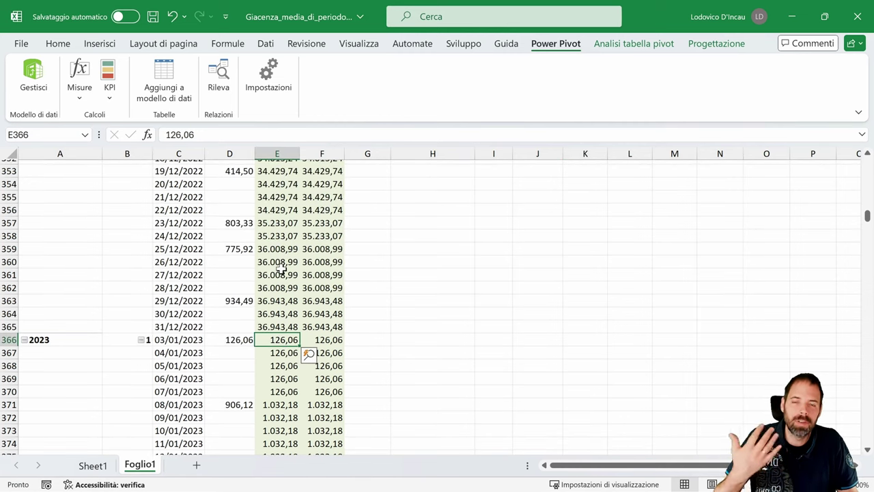
pyautogui.scroll(3, 282, 269)
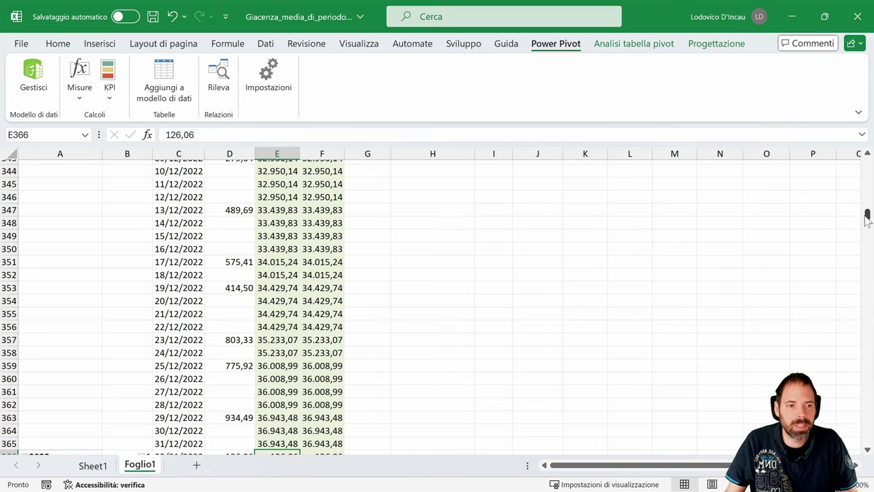
pyautogui.moveTo(866, 217); pyautogui.dragTo(866, 162)
pyautogui.click(322, 179)
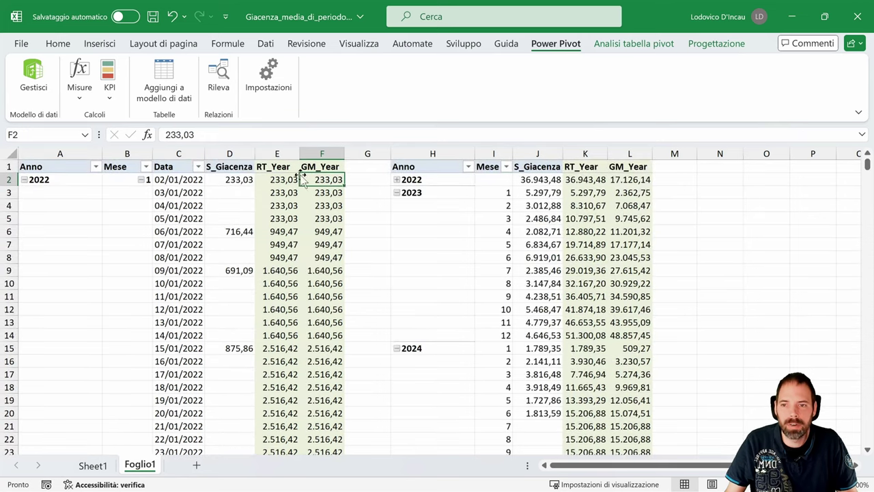
# Change the RT_Year measure from DATESYTD to DATESMTD in Power Pivot, then return to the workbook.
pyautogui.click(34, 87)
pyautogui.click(596, 143)
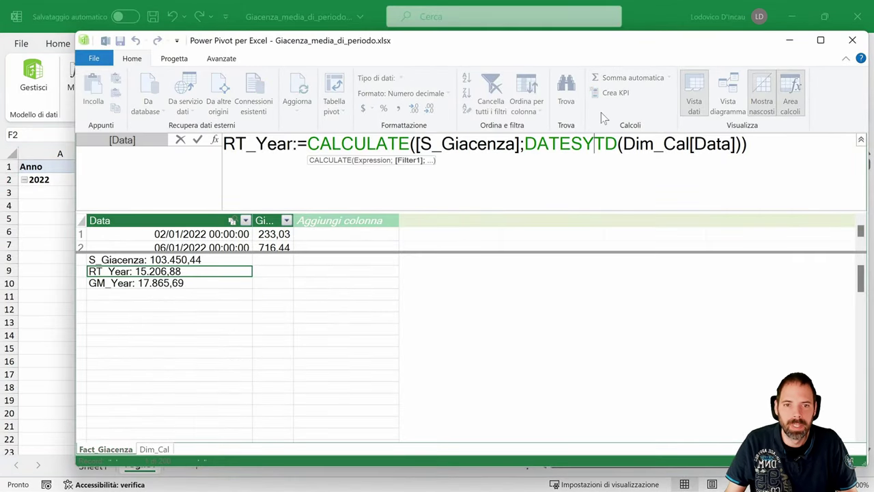
pyautogui.press('BackSpace')
pyautogui.write('M')
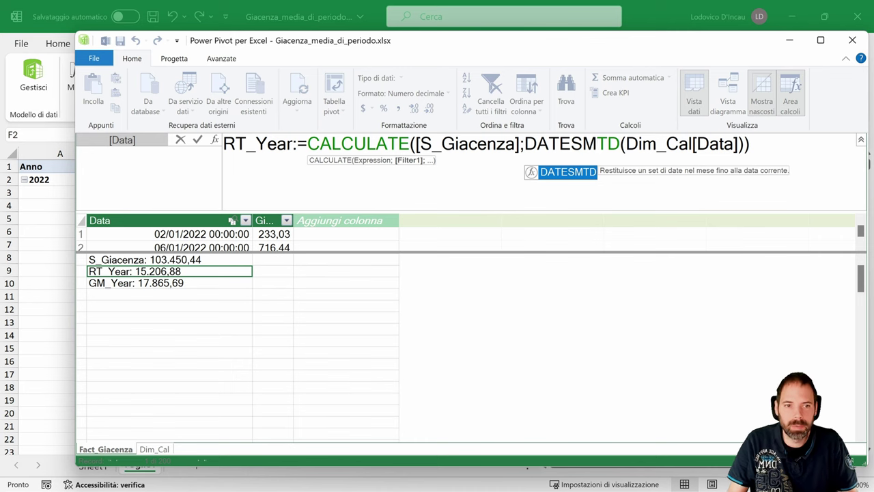
pyautogui.press('Return')
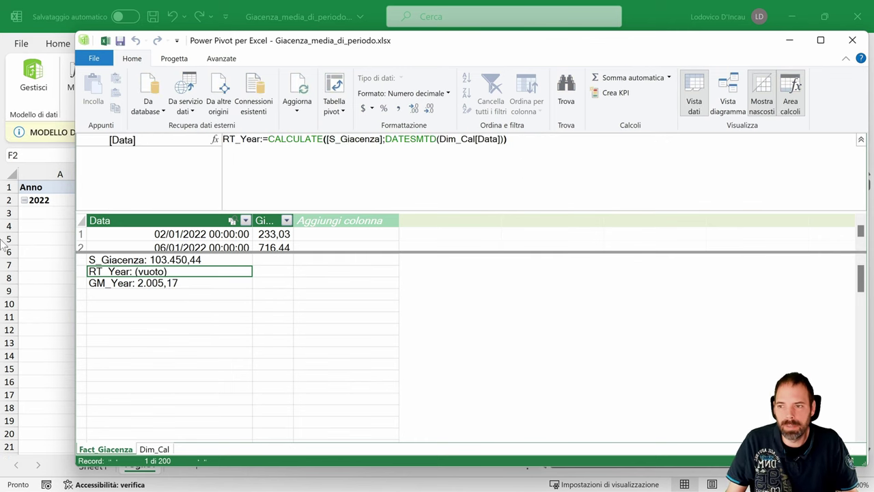
pyautogui.hotkey('alt', 'Tab')
pyautogui.click(623, 179)
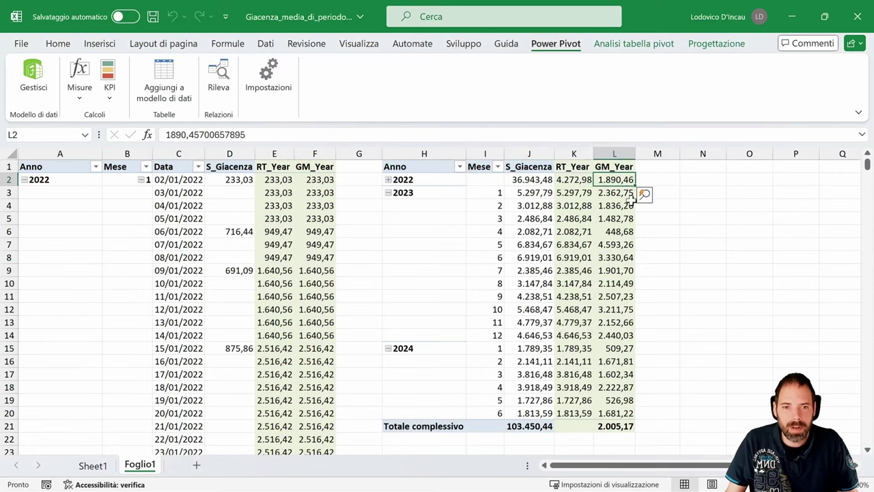
pyautogui.click(623, 205)
pyautogui.click(623, 269)
pyautogui.click(618, 348)
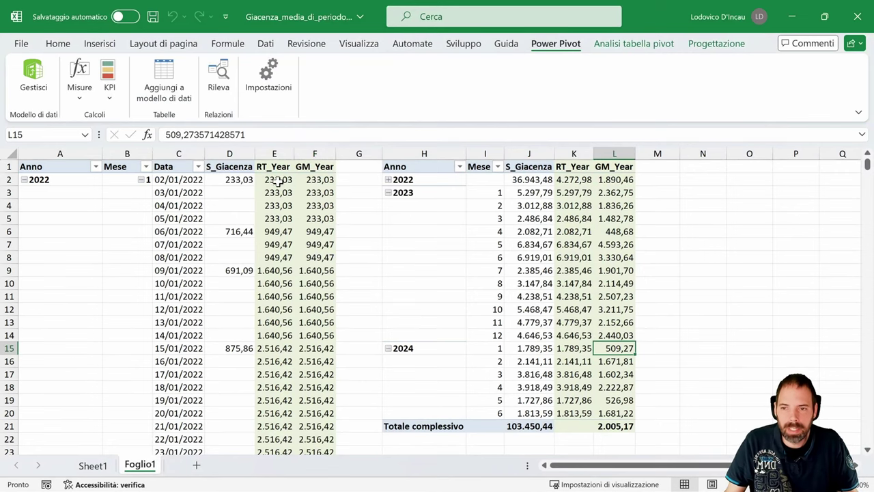
pyautogui.moveTo(279, 181); pyautogui.dragTo(278, 309)
pyautogui.scroll(-6, 280, 329)
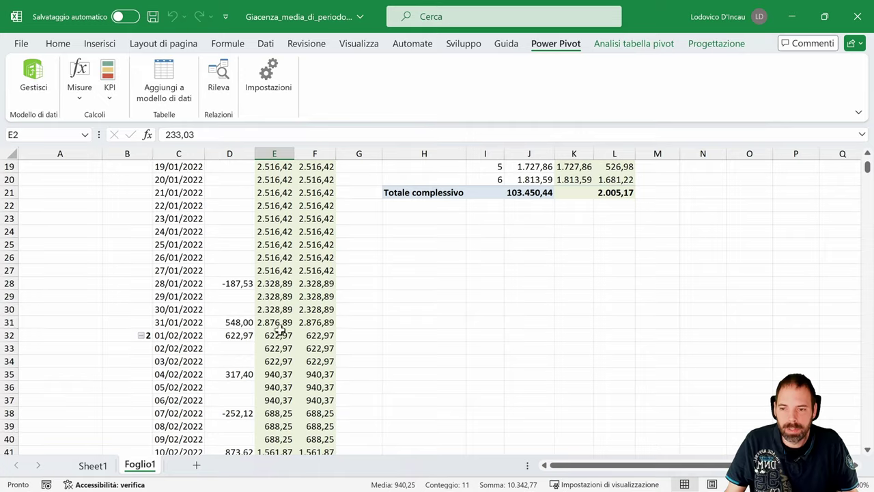
pyautogui.click(281, 322)
pyautogui.click(279, 333)
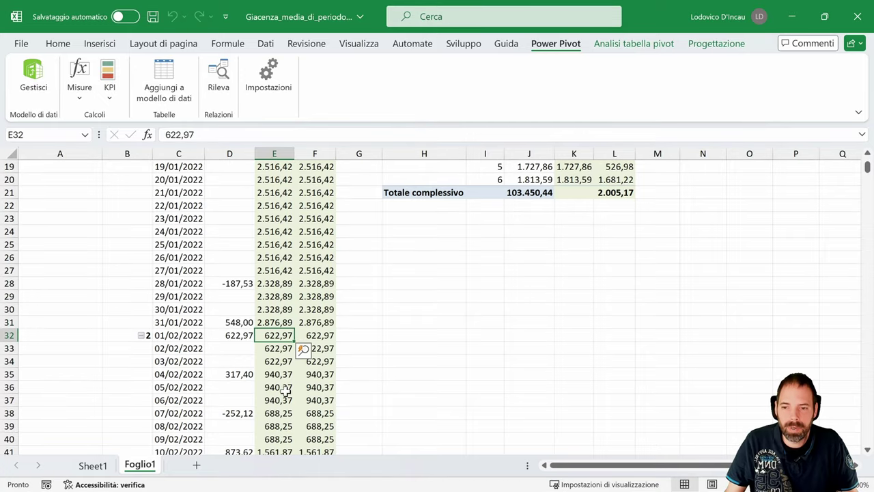
pyautogui.scroll(-3, 285, 392)
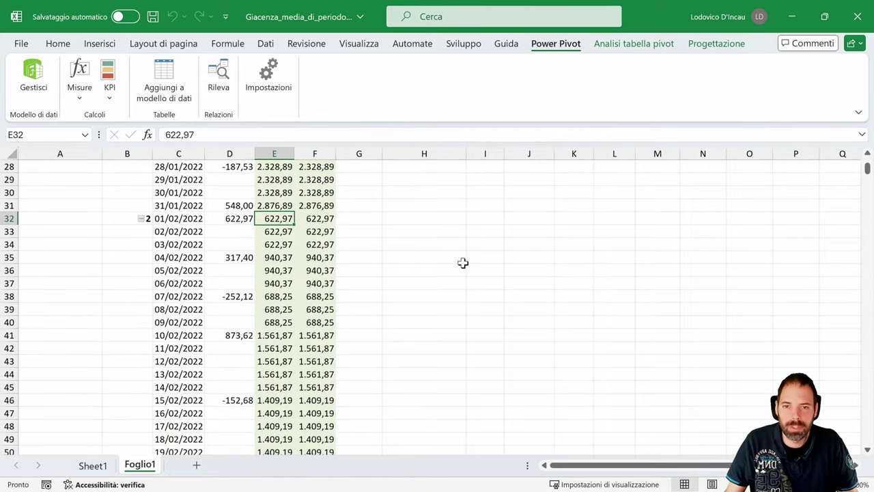
pyautogui.scroll(9, 463, 263)
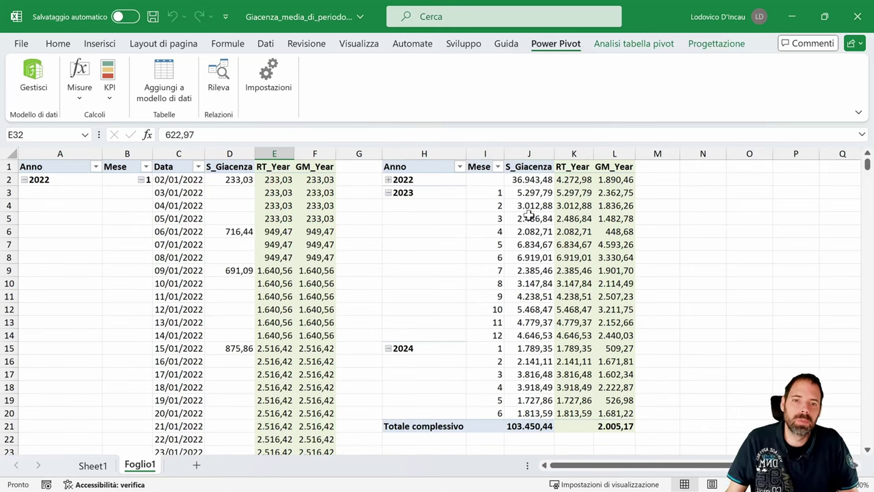
pyautogui.click(575, 179)
pyautogui.click(577, 193)
pyautogui.click(574, 205)
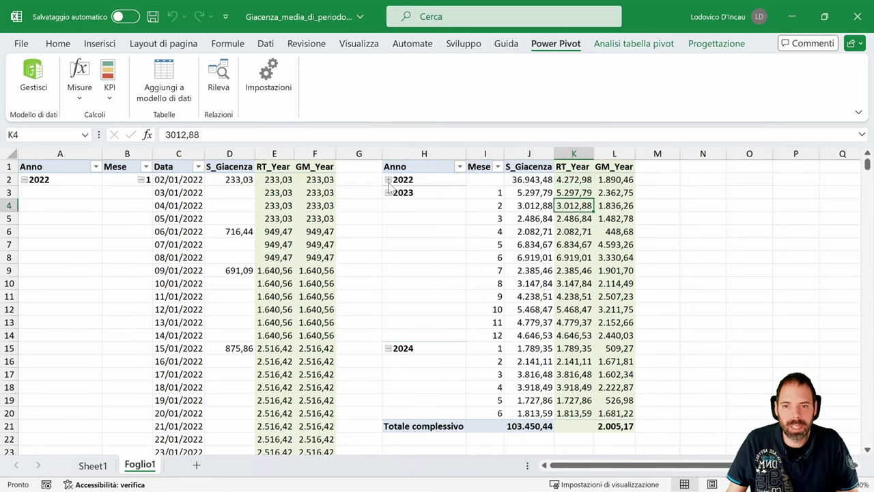
pyautogui.click(387, 180)
pyautogui.click(575, 193)
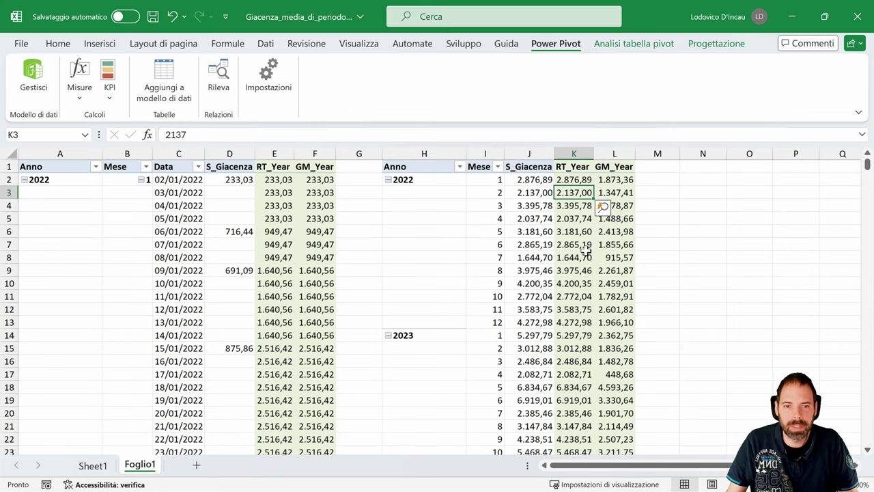
pyautogui.click(616, 182)
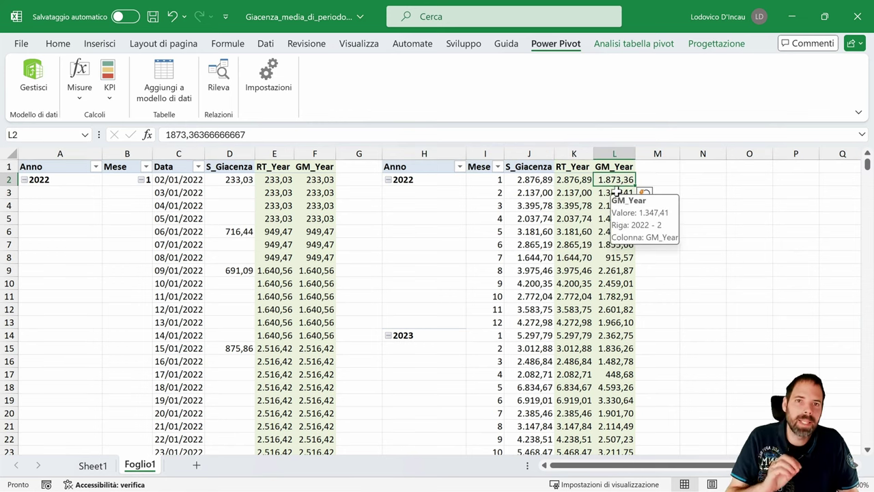
pyautogui.click(615, 193)
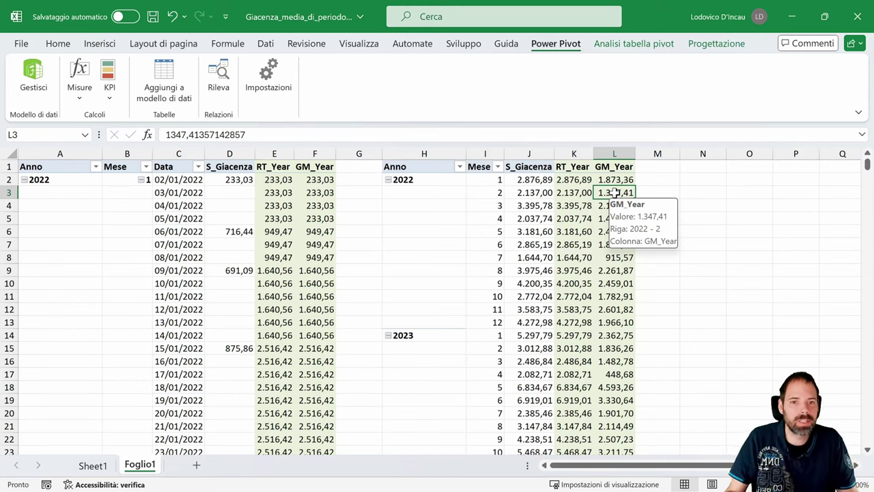
pyautogui.click(614, 178)
pyautogui.click(626, 194)
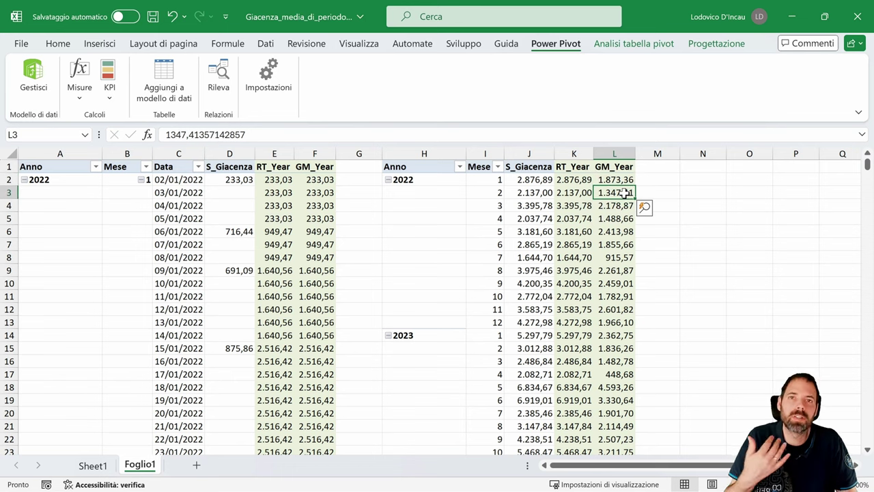
pyautogui.click(388, 180)
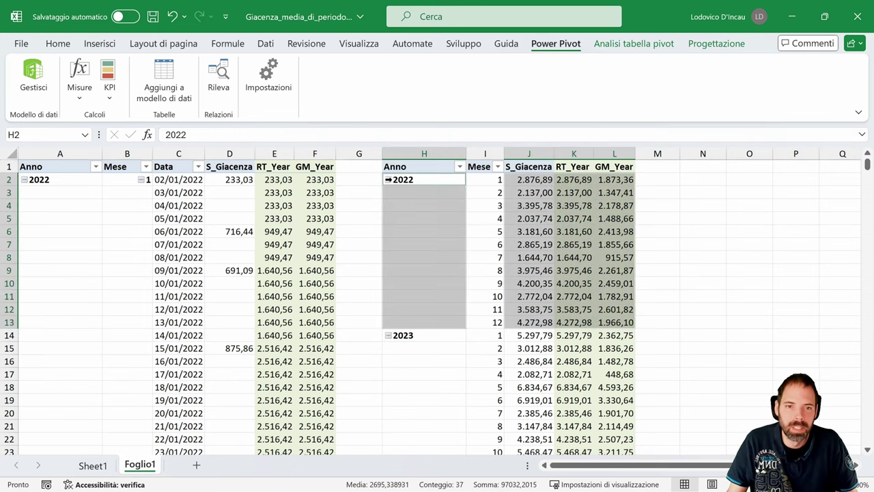
pyautogui.click(388, 181)
pyautogui.click(610, 181)
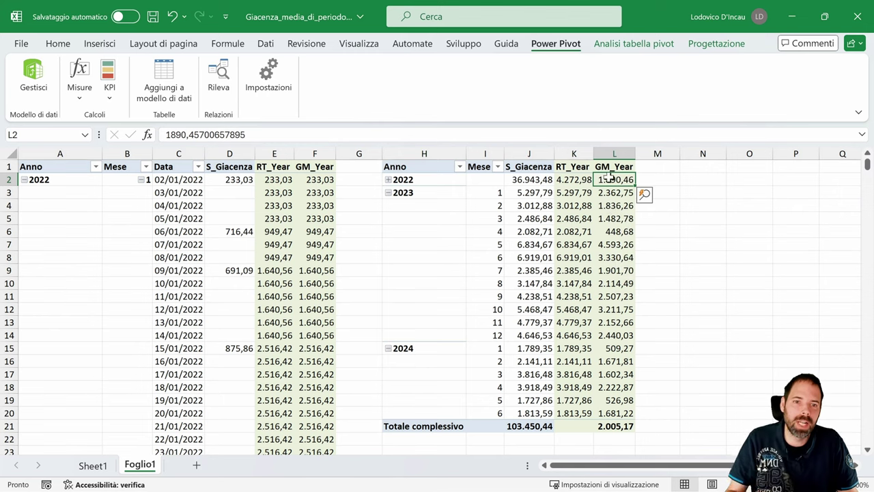
pyautogui.click(286, 180)
# Scroll down the date pivot and select the 2022 daily RT_Year values.
pyautogui.scroll(-7, 286, 287)
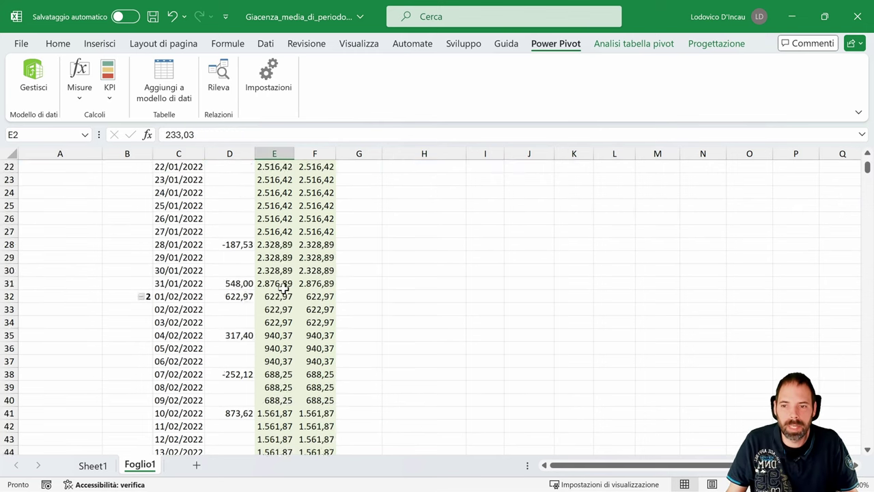
pyautogui.scroll(-12, 277, 286)
pyautogui.scroll(-12, 276, 284)
pyautogui.scroll(-9, 275, 284)
pyautogui.scroll(-11, 273, 284)
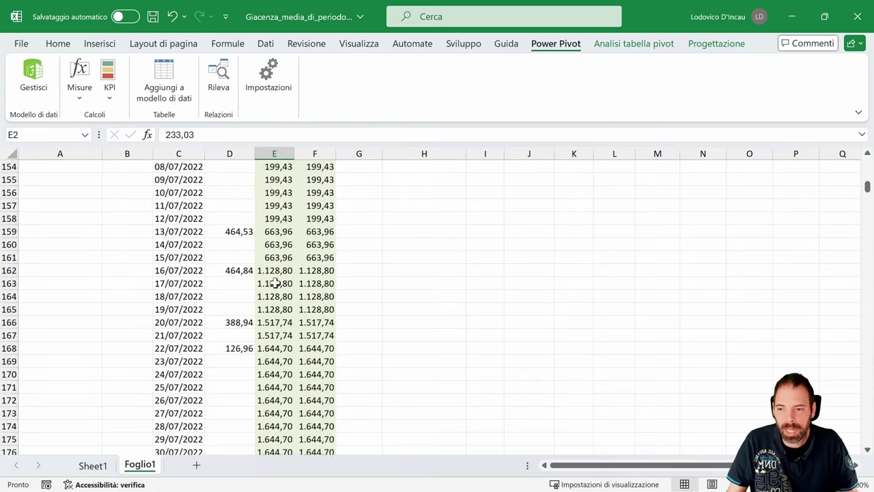
pyautogui.scroll(-7, 272, 283)
pyautogui.scroll(-11, 272, 283)
pyautogui.scroll(-5, 267, 284)
pyautogui.scroll(-12, 259, 286)
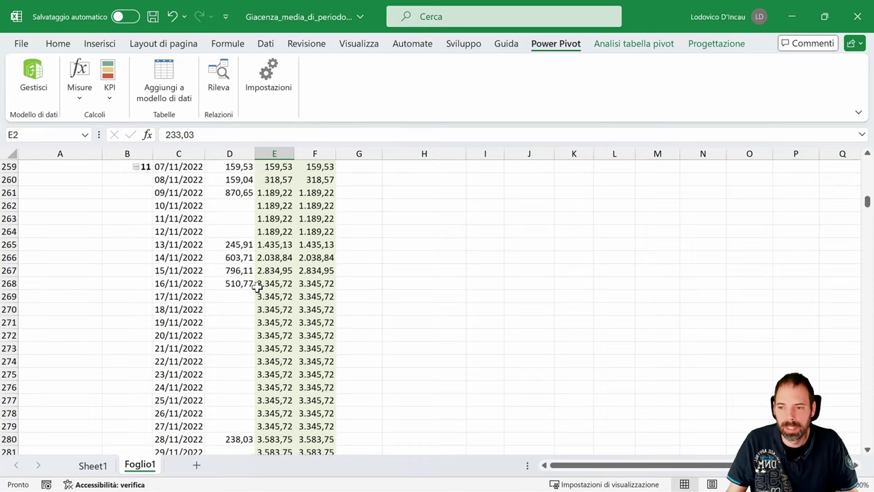
pyautogui.scroll(-6, 254, 287)
pyautogui.scroll(-6, 252, 287)
pyautogui.keyDown('shift'); pyautogui.click(266, 298); pyautogui.keyUp('shift')
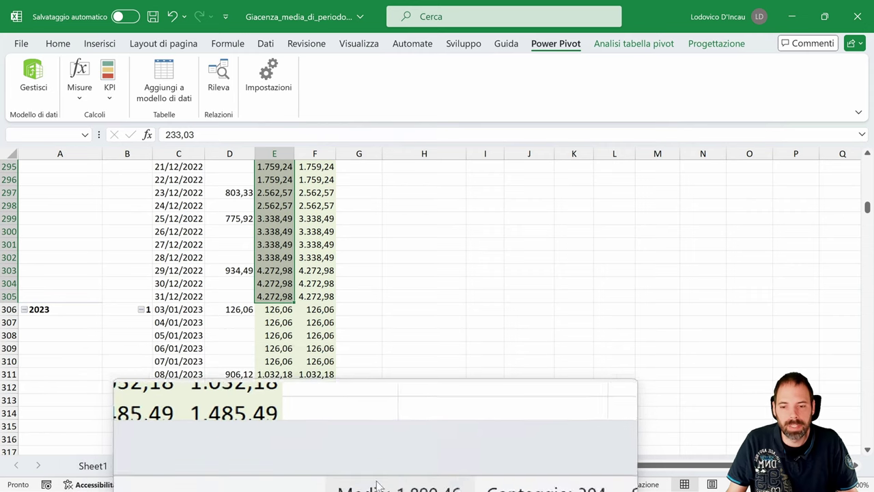
# Return to the top, check the February 2023 GM_Year value, and expand 2022 into months.
pyautogui.scroll(11, 341, 341)
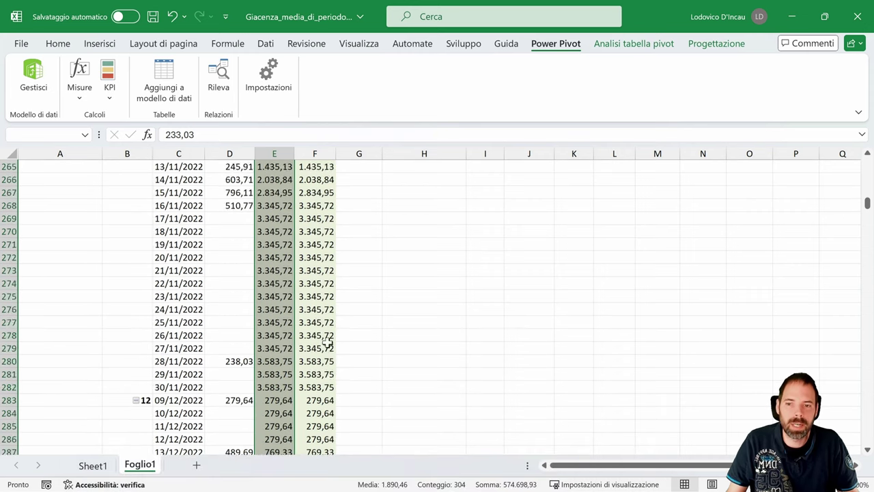
pyautogui.scroll(11, 319, 296)
pyautogui.click(317, 298)
pyautogui.hotkey('ctrl', 'Up')
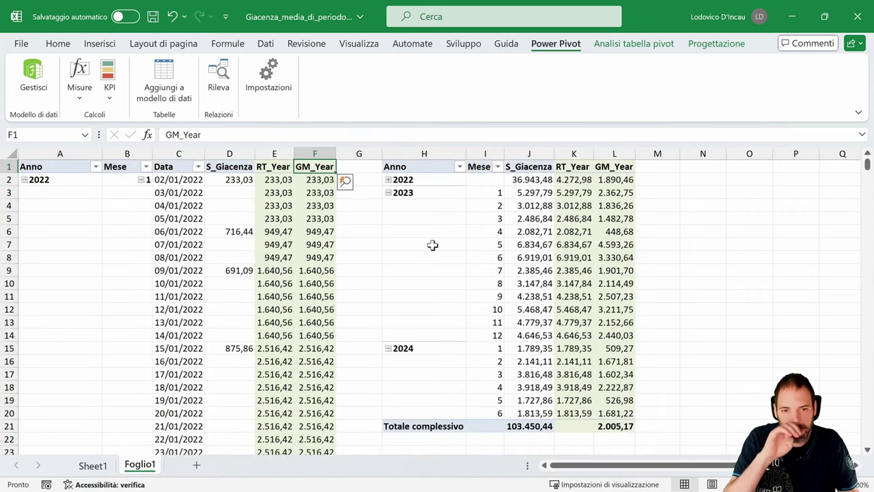
pyautogui.click(616, 205)
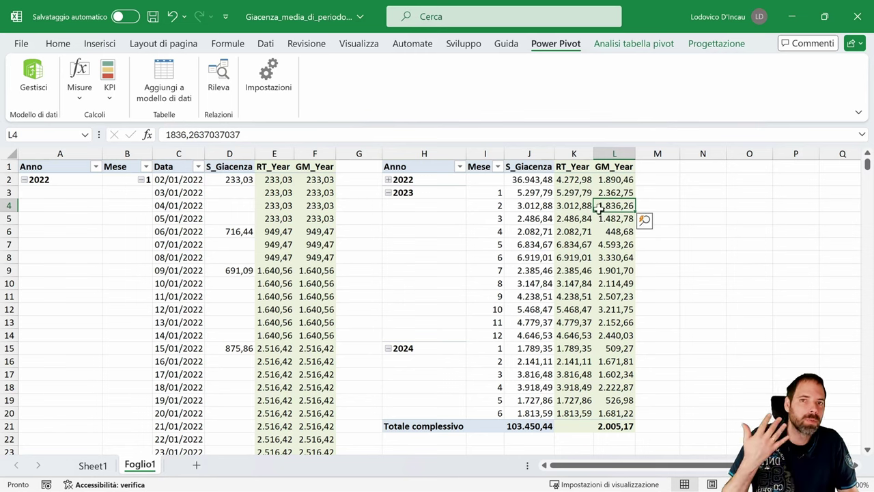
pyautogui.click(528, 167)
pyautogui.click(437, 172)
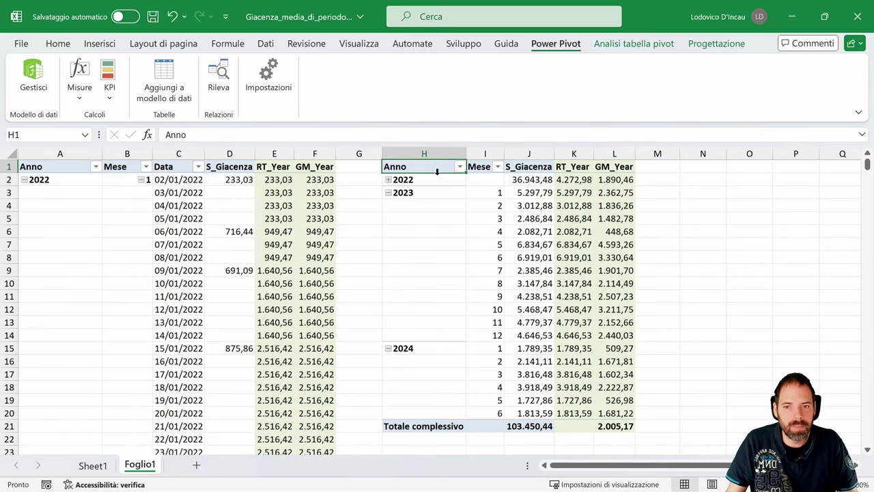
pyautogui.click(388, 179)
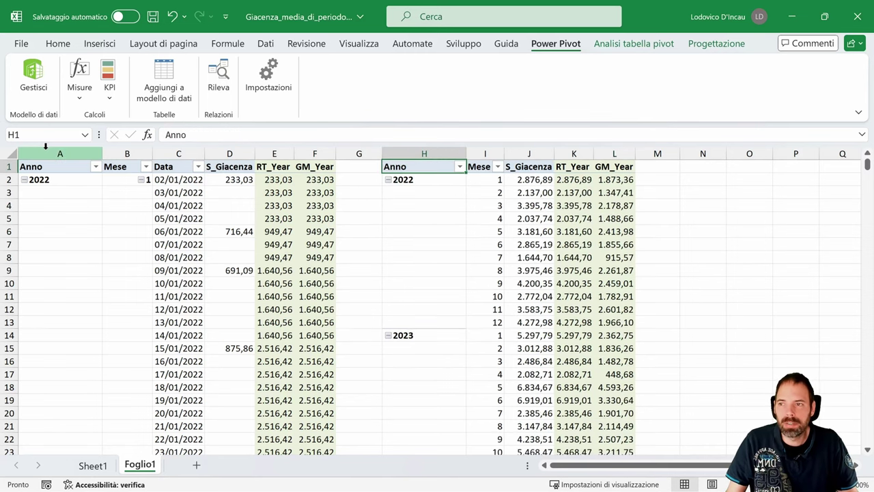
# In Power Pivot, rename the copied RT_Year measure to RT_Globale.
pyautogui.click(35, 78)
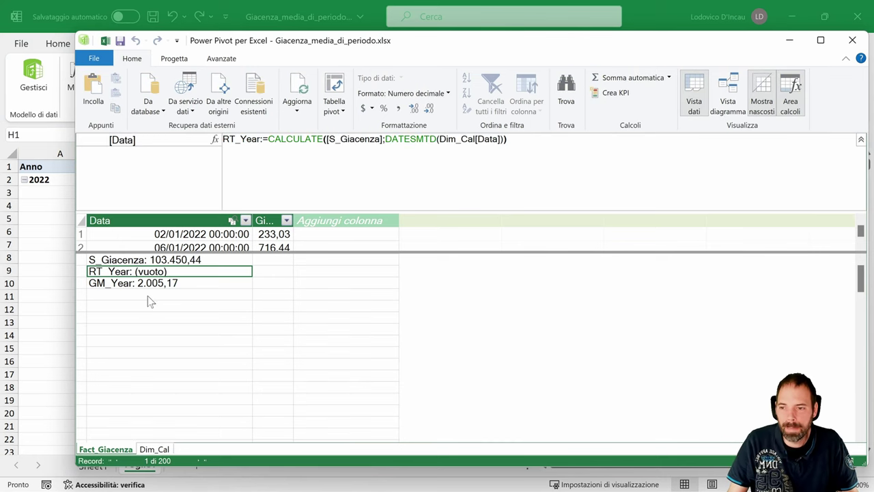
pyautogui.click(148, 296)
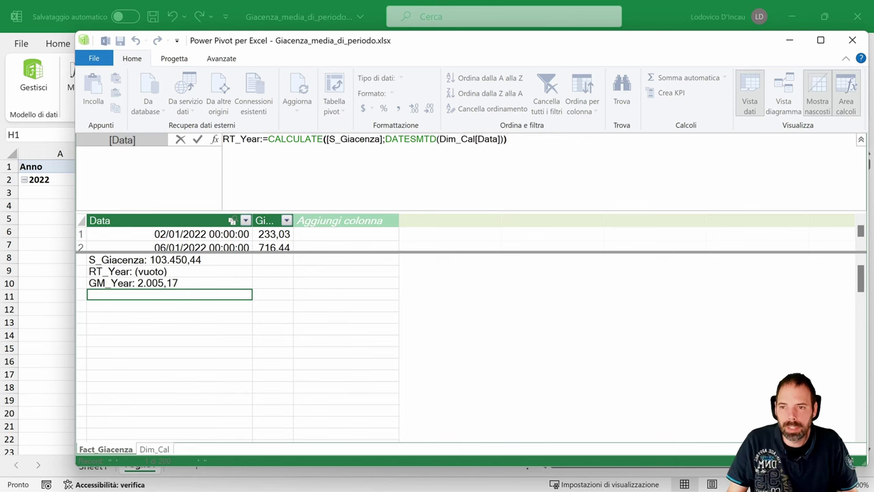
pyautogui.scroll(2, 283, 142)
pyautogui.moveTo(282, 142); pyautogui.dragTo(260, 142)
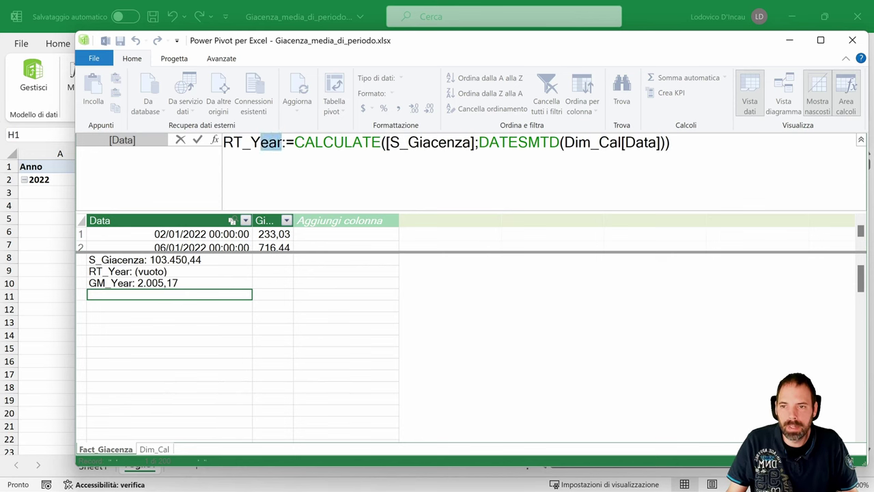
pyautogui.write('Global')
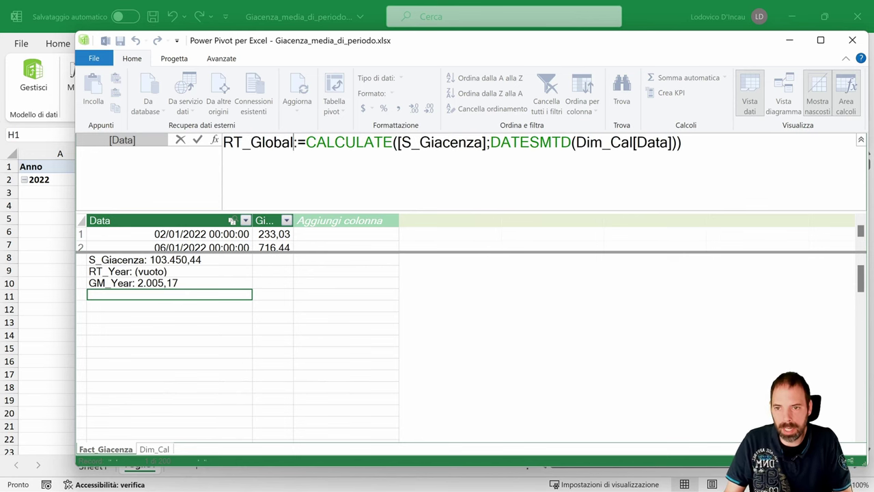
pyautogui.write('e')
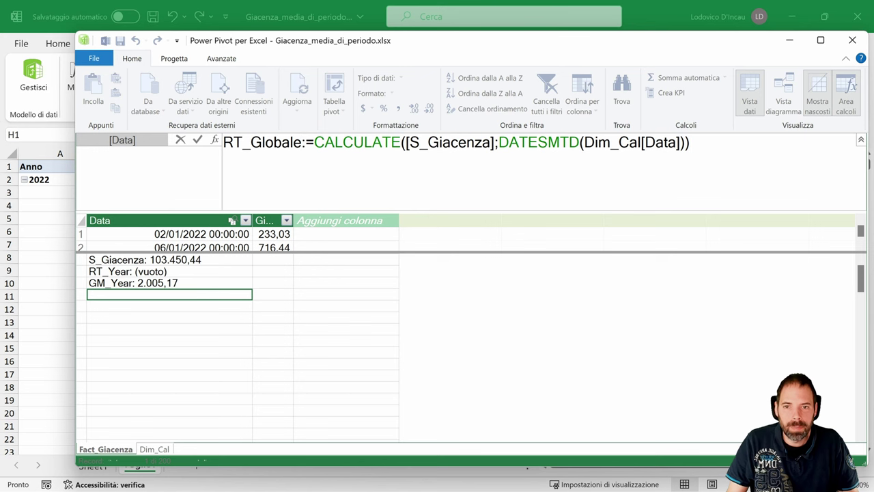
# Split the CALCULATE formula so [S_Giacenza], DATESMTD and the closing parenthesis sit on indented lines.
pyautogui.hotkey('shift', 'Return')
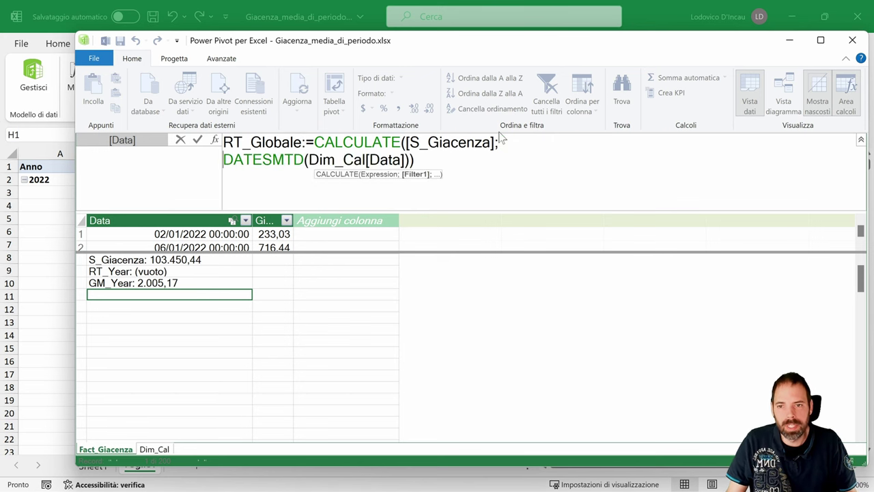
pyautogui.press('Tab')
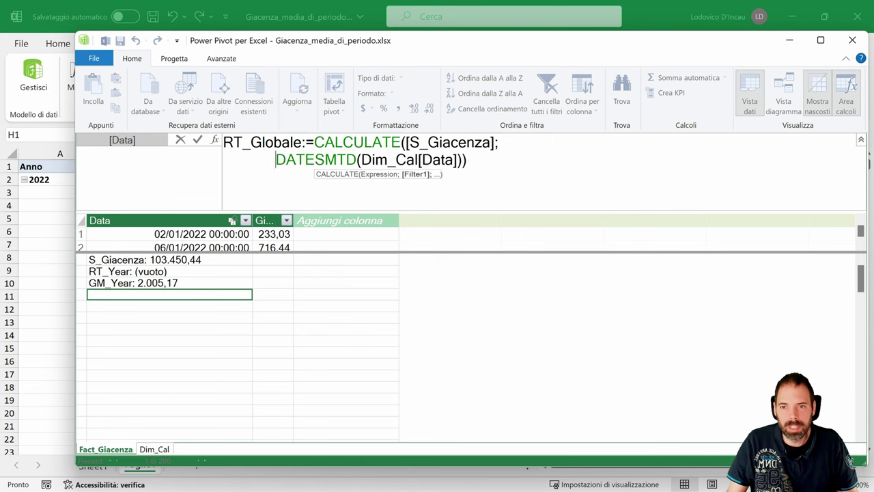
pyautogui.click(406, 142)
pyautogui.hotkey('shift', 'Return')
pyautogui.press('Tab')
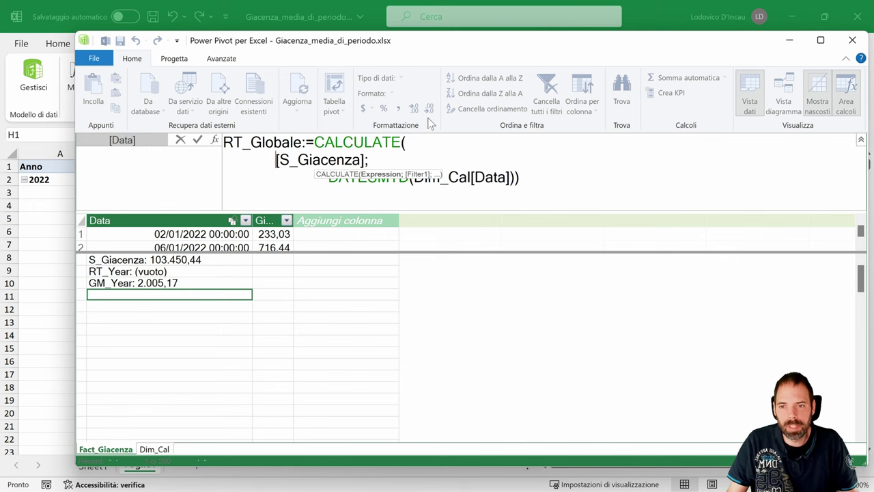
pyautogui.press('Tab')
pyautogui.moveTo(406, 214); pyautogui.dragTo(406, 302)
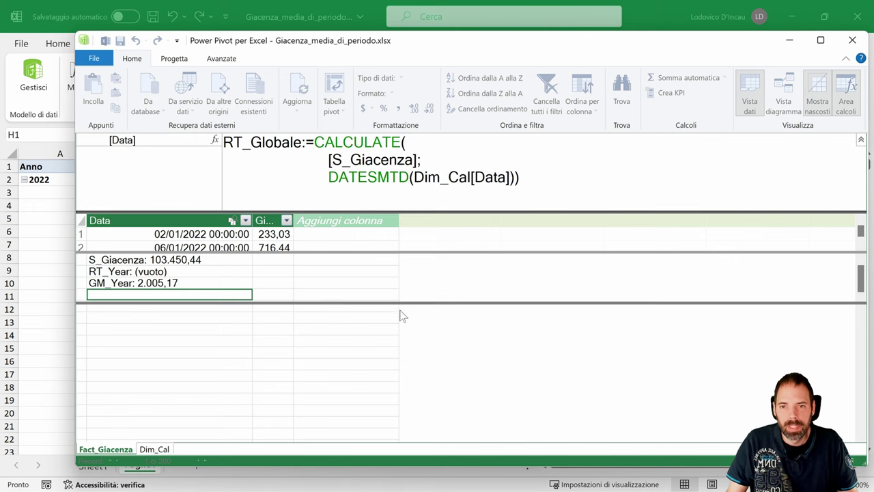
pyautogui.click(515, 177)
pyautogui.hotkey('shift', 'Return')
pyautogui.press('Tab')
pyautogui.press('Tab')
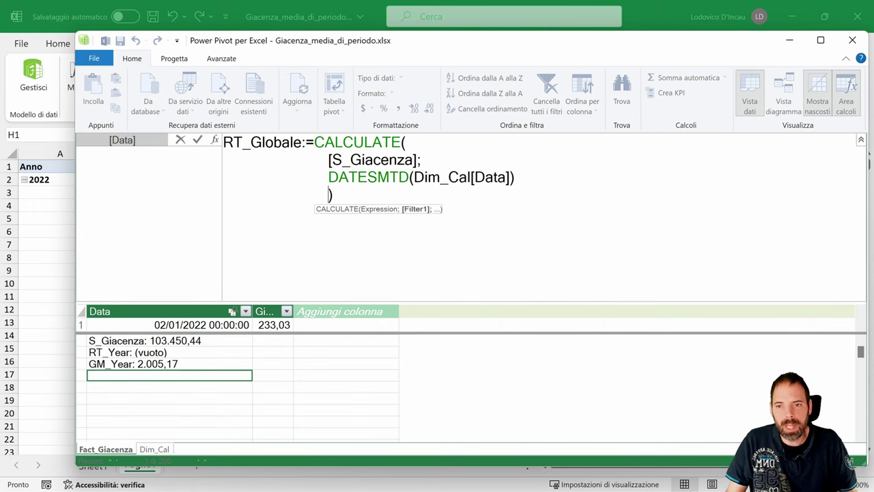
# Replace the DATESMTD filter with FILTER(ALLSELECTED(Dim_Cal[Data]); in RT_Globale.
pyautogui.click(378, 177)
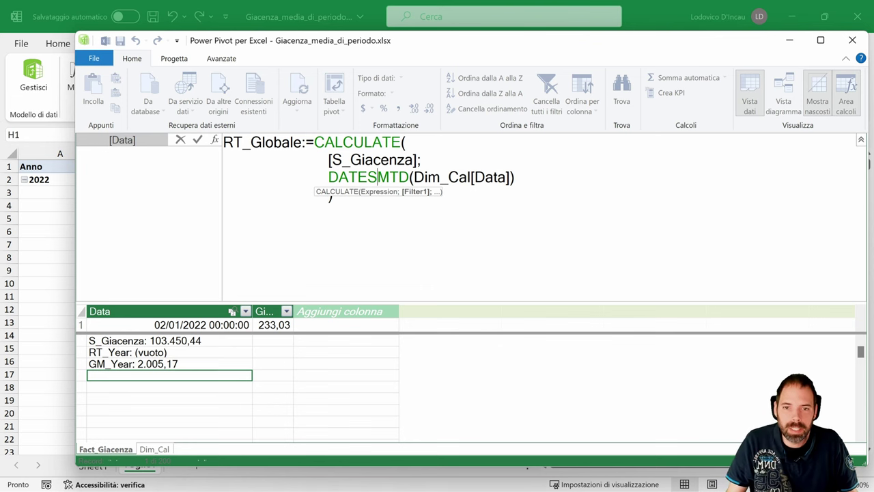
pyautogui.moveTo(515, 177); pyautogui.dragTo(329, 177)
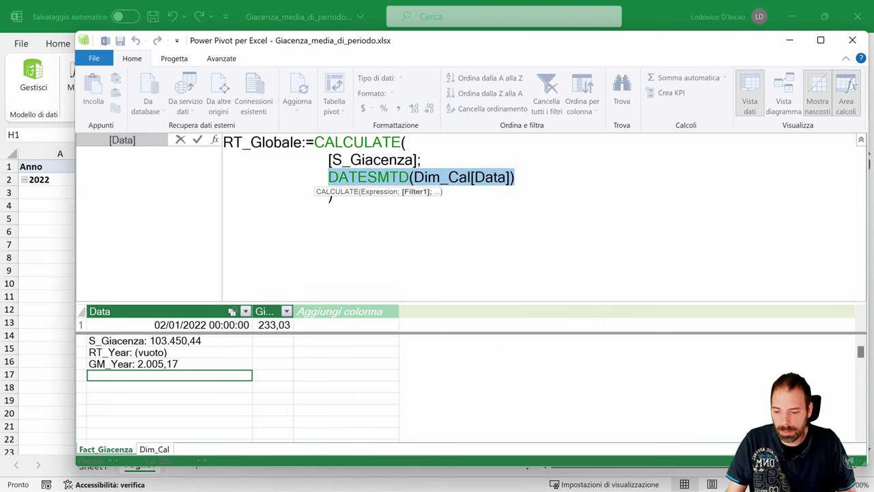
pyautogui.write('FILTER(')
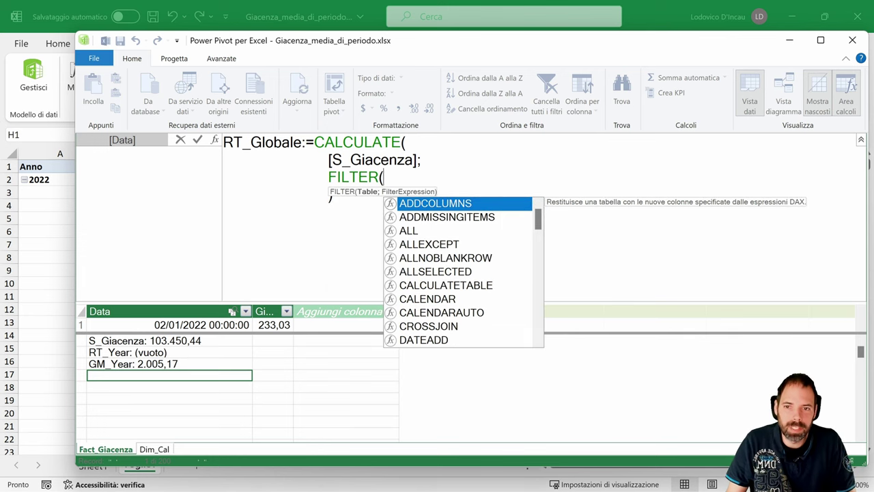
pyautogui.write('ALSE')
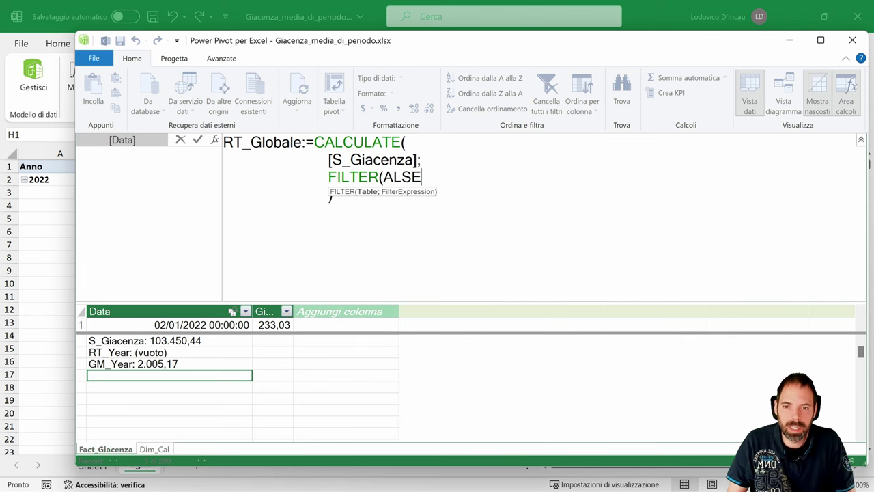
pyautogui.press('BackSpace')
pyautogui.press('BackSpace')
pyautogui.write('LS')
pyautogui.press('Tab')
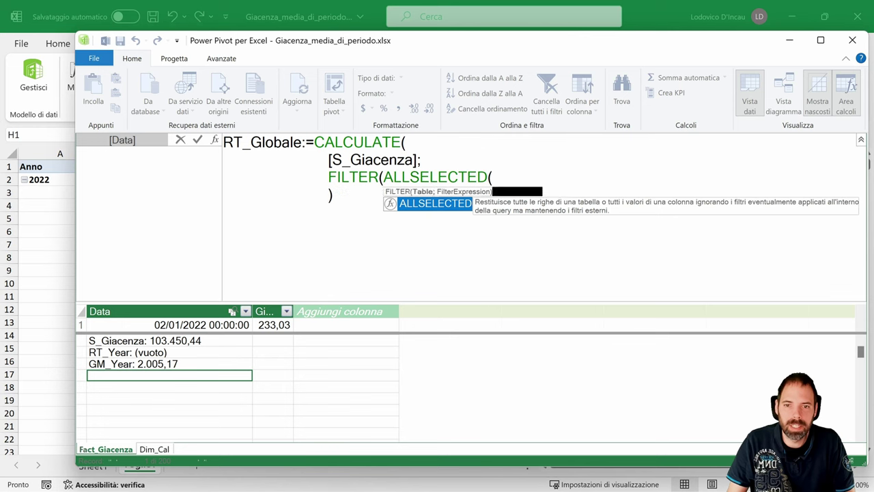
pyautogui.write('DA')
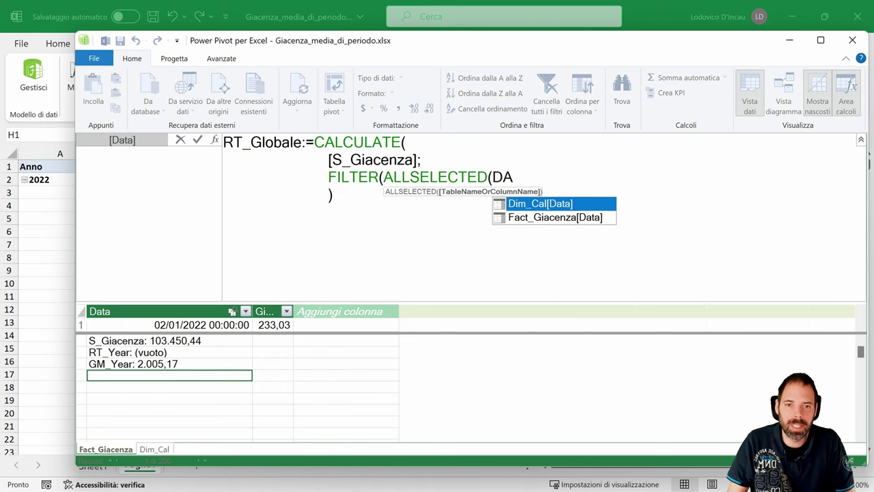
pyautogui.press('Tab')
pyautogui.write(')')
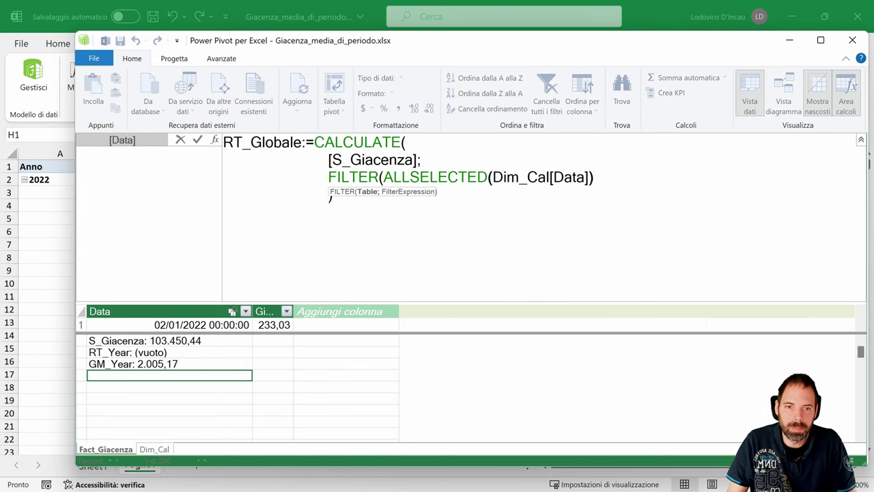
pyautogui.write(';')
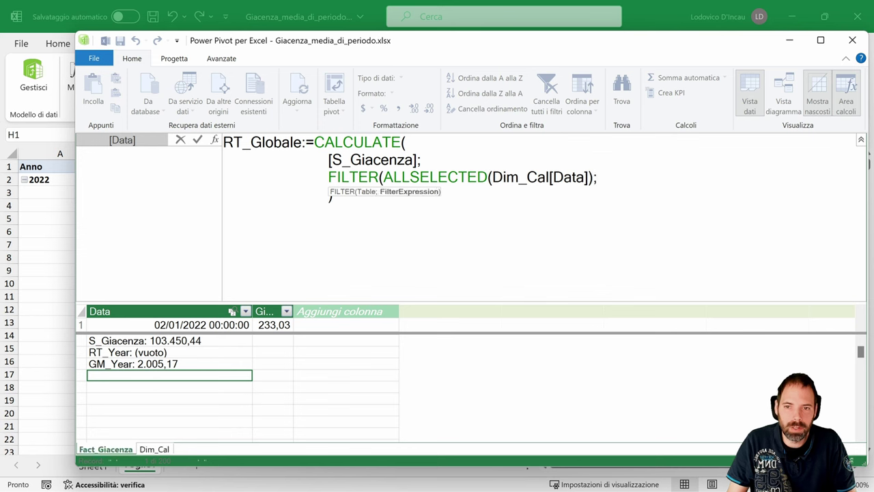
# Put the ALLSELECTED table on its own indented line inside FILTER.
pyautogui.hotkey('shift', 'Return')
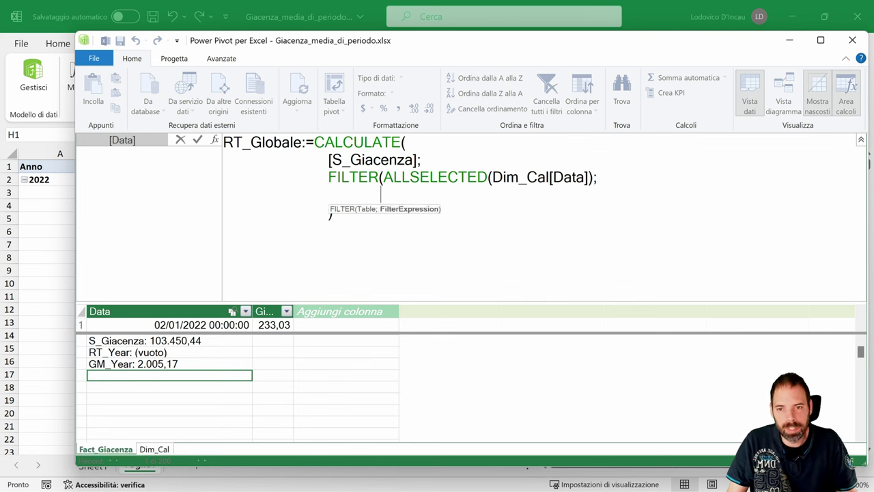
pyautogui.press('Up')
pyautogui.hotkey('shift', 'Return')
pyautogui.press('Tab')
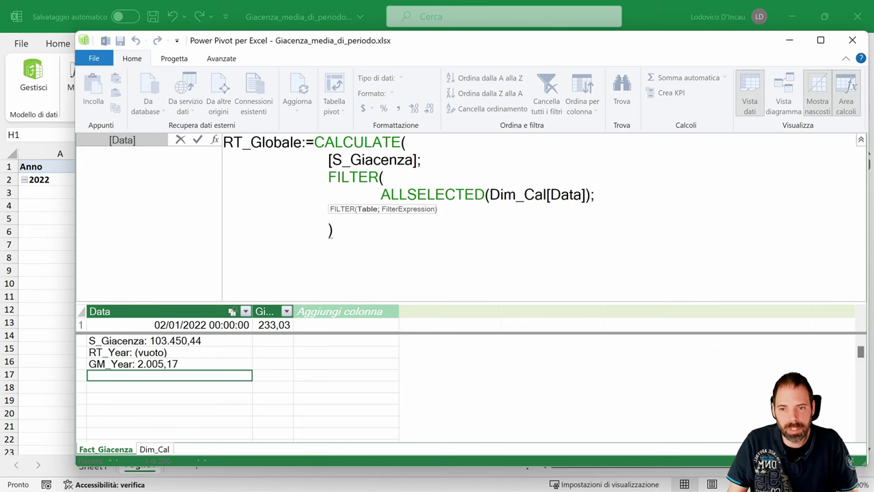
pyautogui.press('Down')
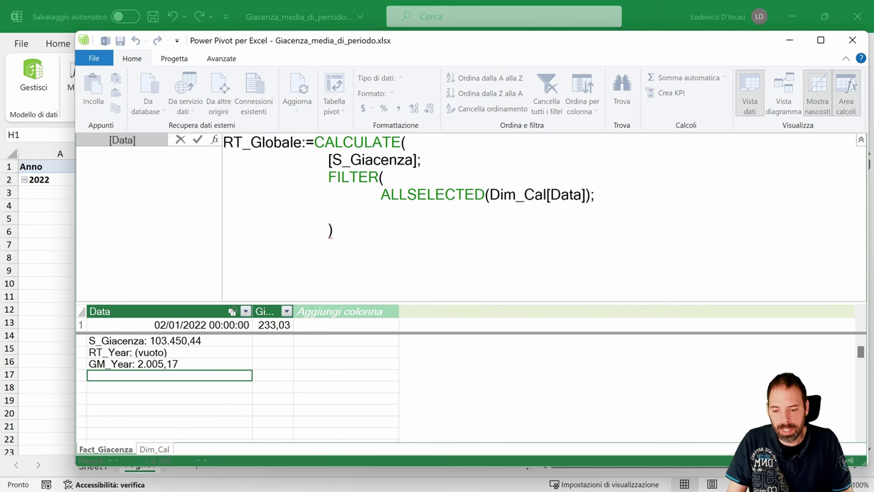
# Add the condition Dim_Cal[Data]<=MAX(Dim_Cal[Data]), close CALCULATE and commit RT_Globale.
pyautogui.write('DATA')
pyautogui.press('Down')
pyautogui.press('Down')
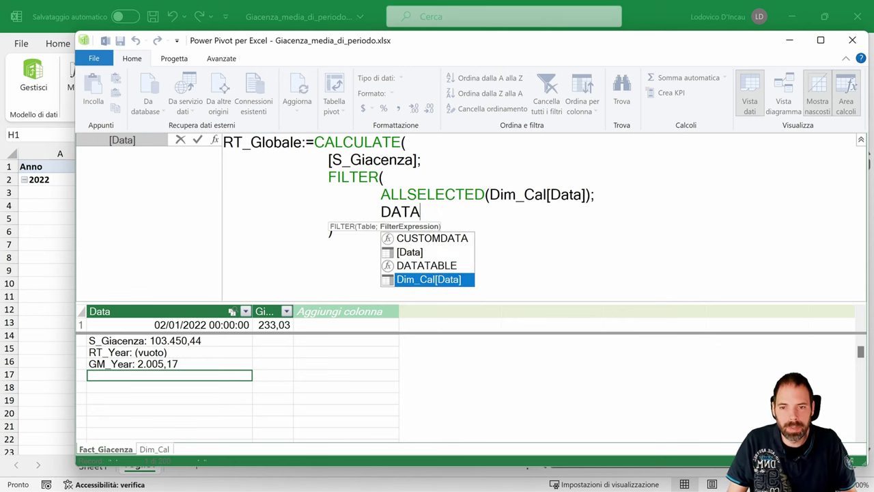
pyautogui.press('Tab')
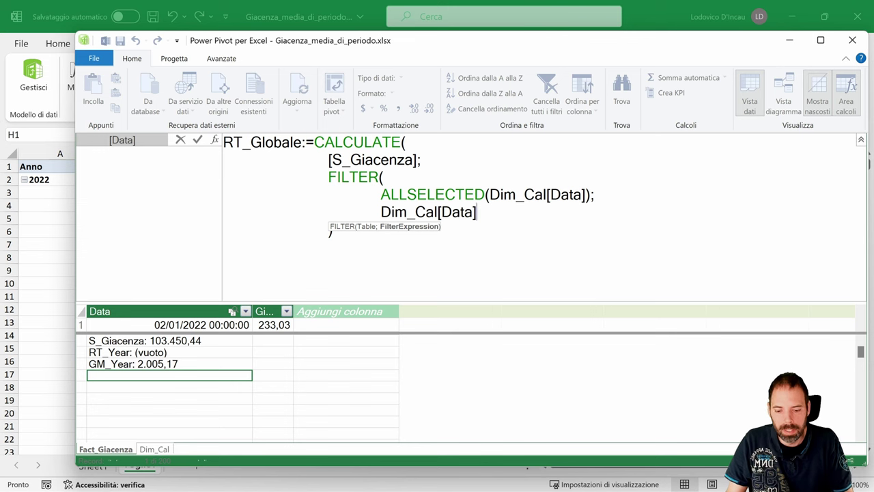
pyautogui.write('>')
pyautogui.press('BackSpace')
pyautogui.write('<')
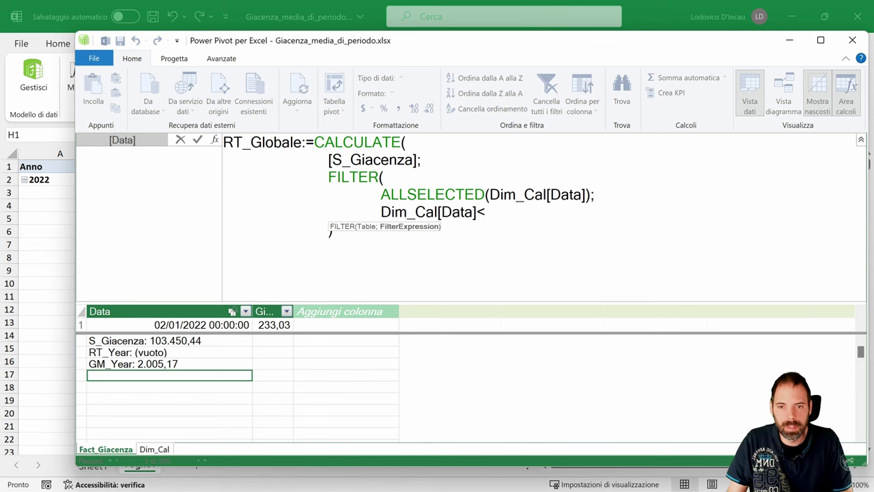
pyautogui.write('mAX(')
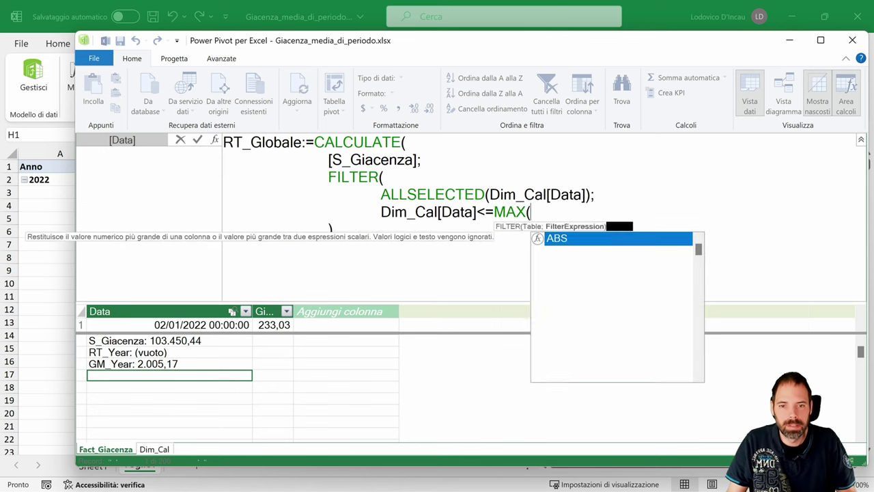
pyautogui.write('DATA')
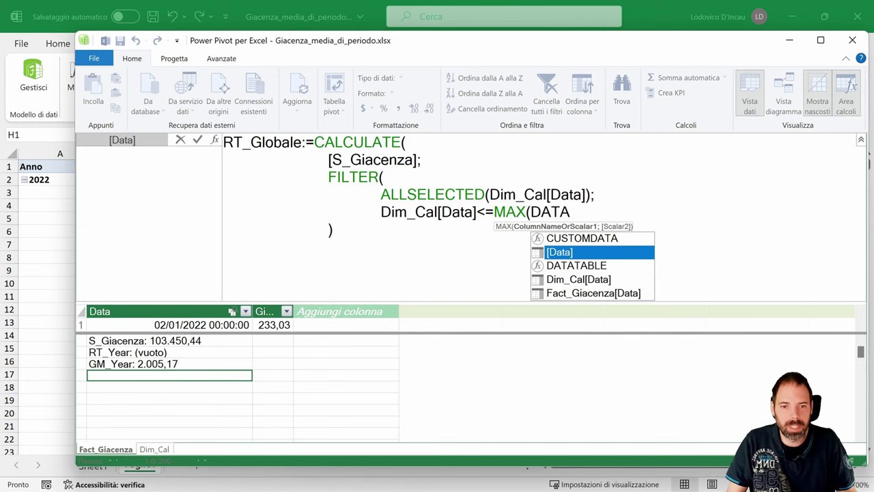
pyautogui.press('Down')
pyautogui.press('Down')
pyautogui.press('Tab')
pyautogui.write(')')
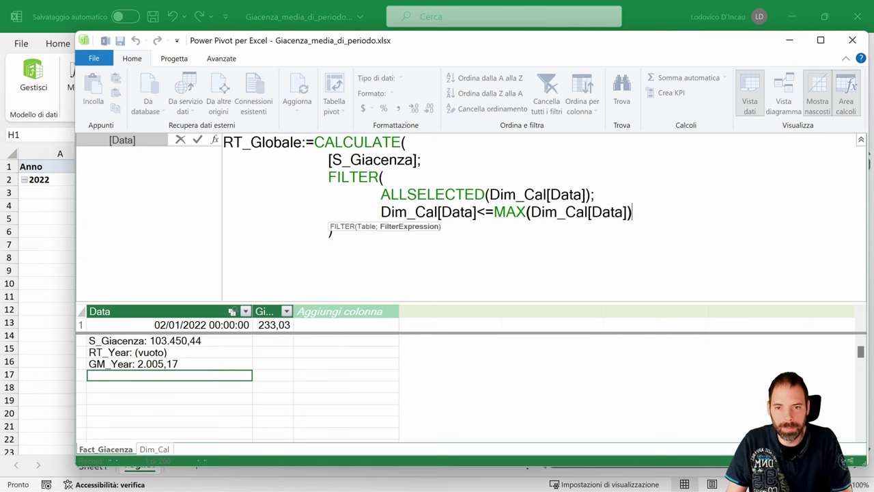
pyautogui.press('Down')
pyautogui.write(')')
pyautogui.press('Return')
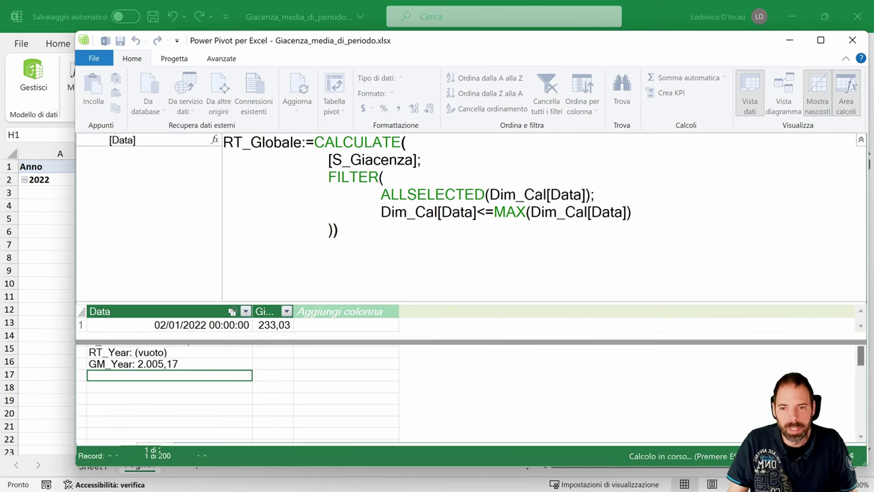
pyautogui.scroll(1, 424, 185)
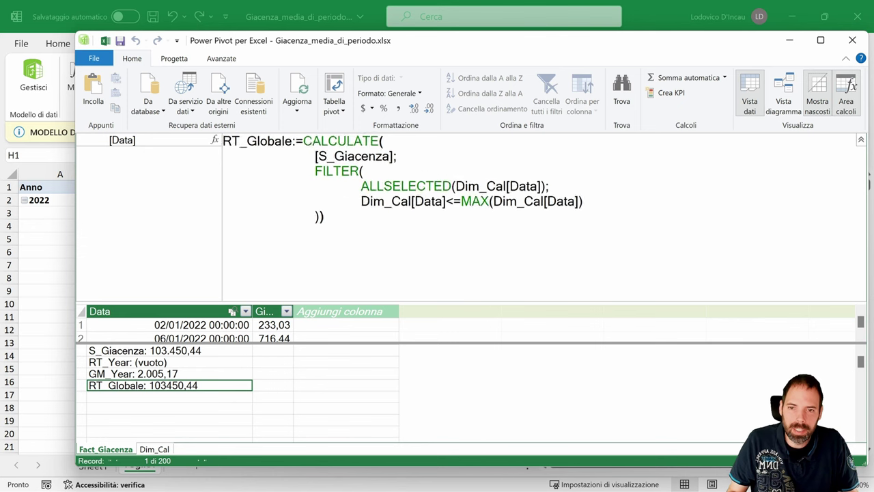
pyautogui.scroll(1, 423, 184)
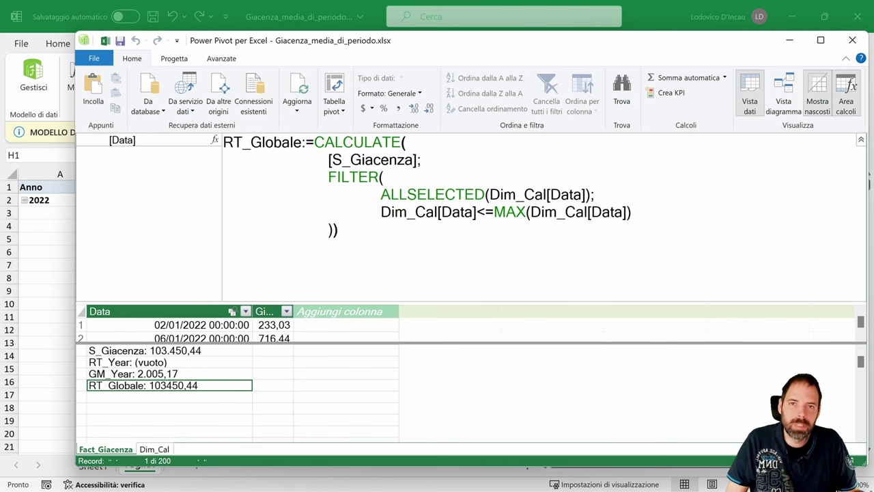
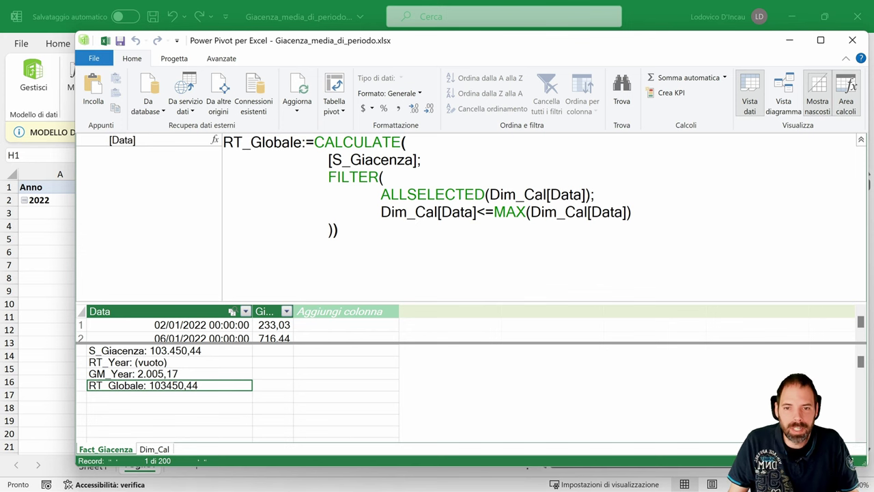
# Trace the [S_Giacenza], FILTER and ALLSELECTED(Dim_Cal[Data]) parts of the RT_Globale formula.
pyautogui.moveTo(381, 195); pyautogui.dragTo(590, 195)
pyautogui.press('Escape')
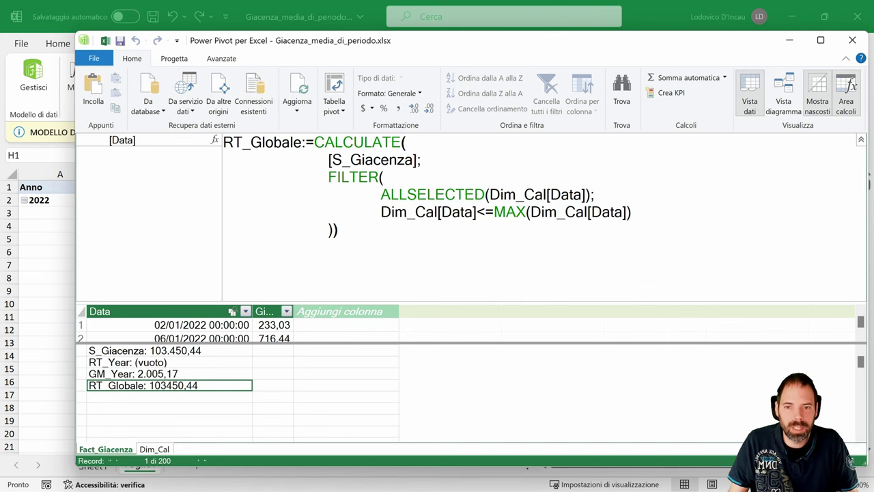
pyautogui.doubleClick(353, 177)
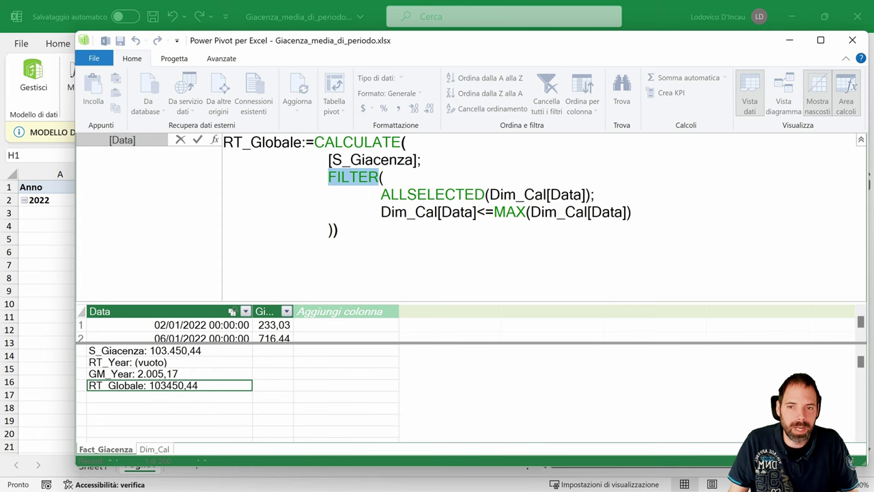
pyautogui.moveTo(329, 159); pyautogui.dragTo(418, 159)
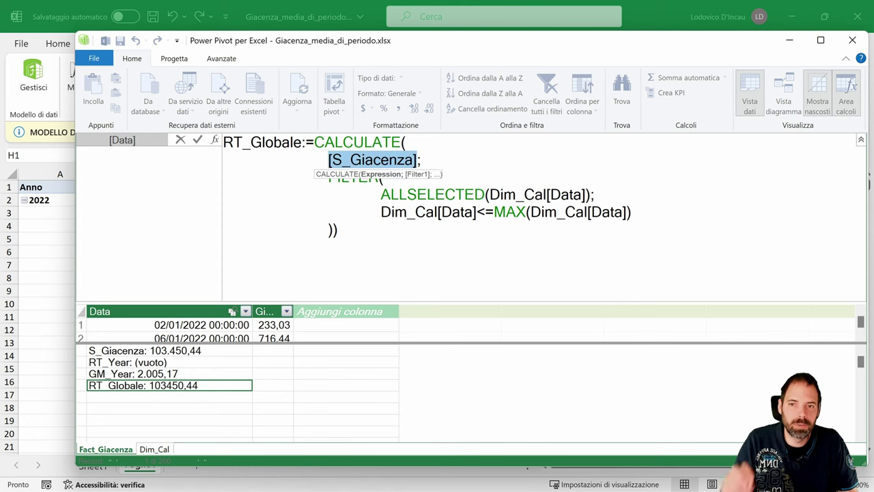
pyautogui.click(331, 159)
pyautogui.moveTo(328, 159); pyautogui.dragTo(420, 160)
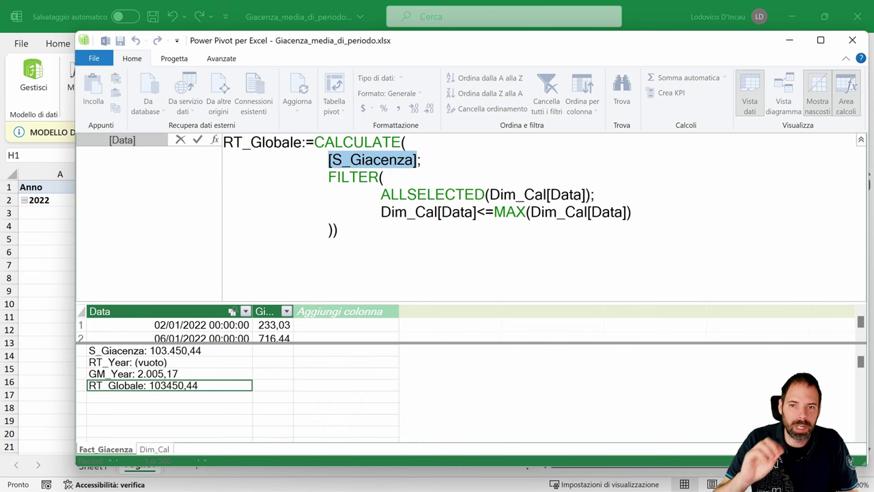
pyautogui.moveTo(328, 177)
pyautogui.mouseDown()
pyautogui.moveTo(358, 177)
pyautogui.moveTo(338, 230)
pyautogui.mouseUp()
pyautogui.click(338, 229)
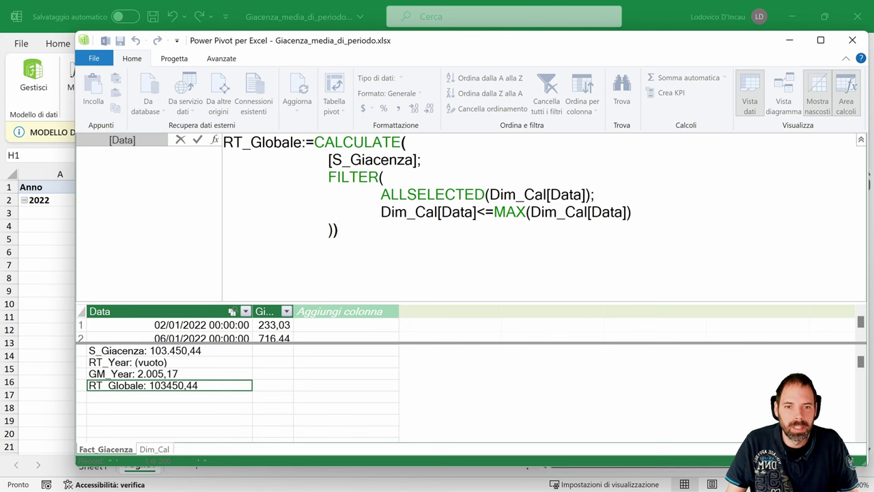
pyautogui.moveTo(586, 194); pyautogui.dragTo(489, 194)
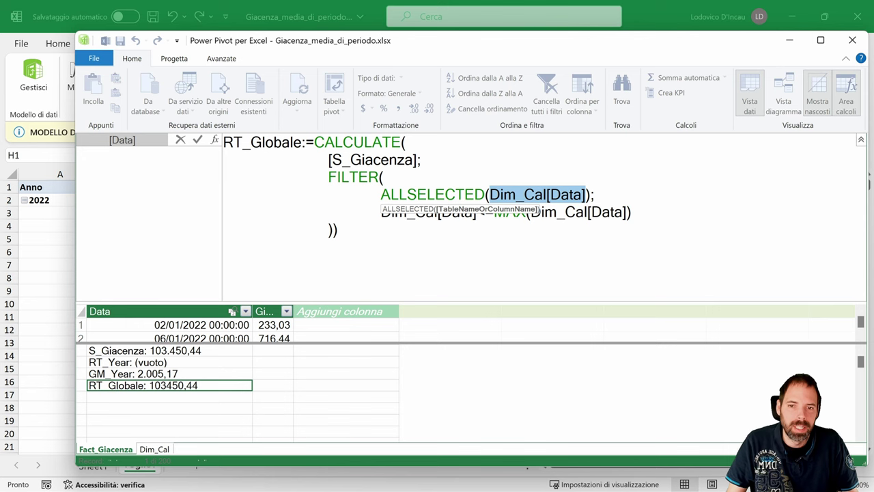
pyautogui.moveTo(381, 194); pyautogui.dragTo(475, 194)
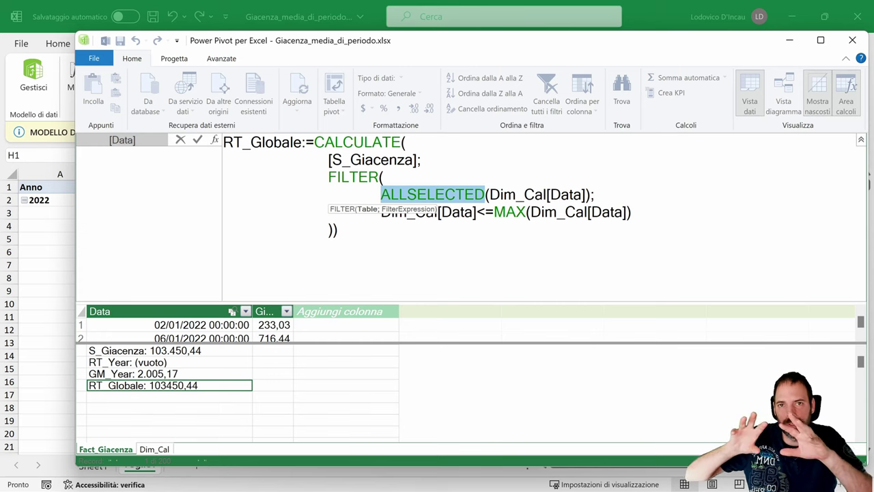
# In the Excel workbook, check the 2022 month numbers and their year cells in the pivot.
pyautogui.click(573, 21)
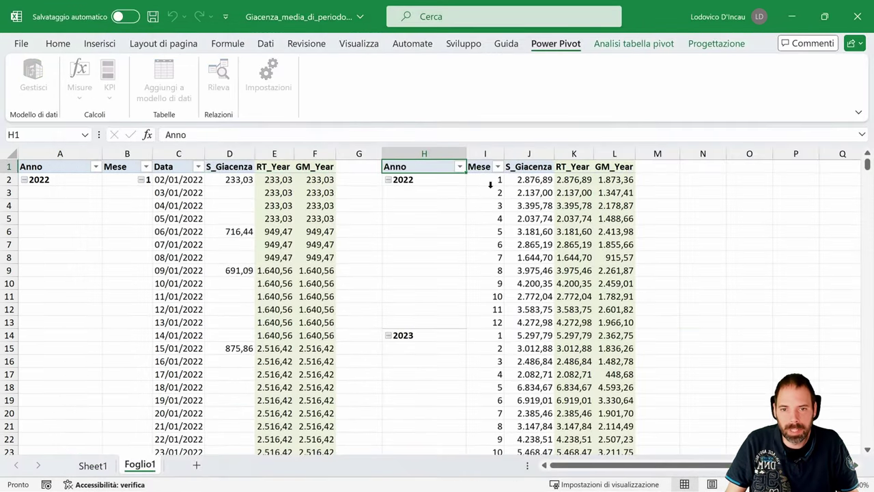
pyautogui.moveTo(488, 180); pyautogui.dragTo(487, 309)
pyautogui.moveTo(441, 181); pyautogui.dragTo(439, 307)
# Back in Power Pivot, review FILTER's ALLSELECTED table and its date comparison against MAX.
pyautogui.hotkey('alt', 'Tab')
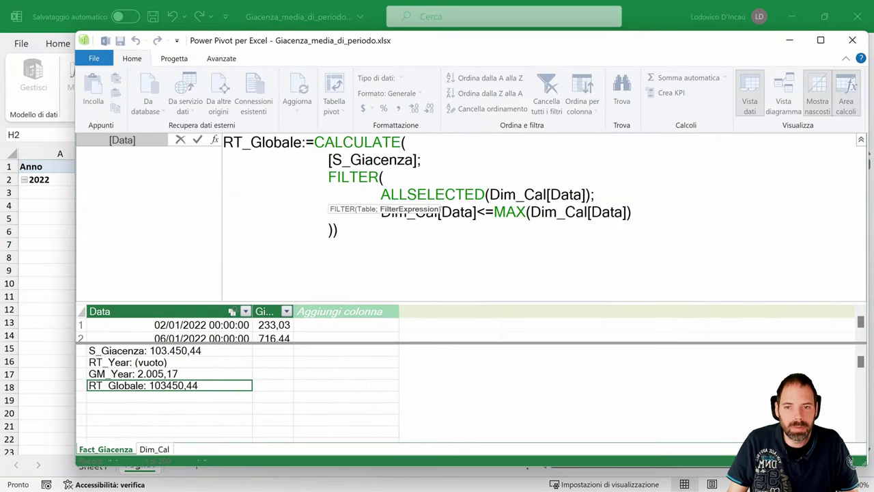
pyautogui.moveTo(381, 195); pyautogui.dragTo(591, 195)
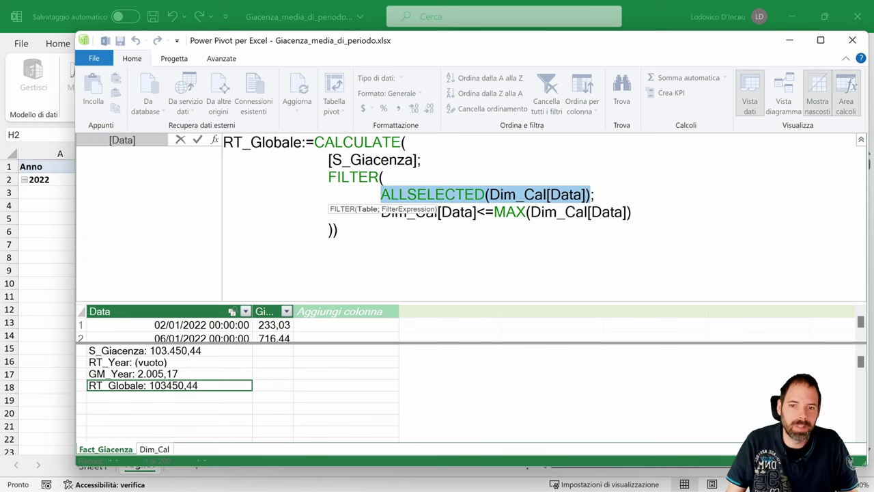
pyautogui.moveTo(381, 211); pyautogui.dragTo(459, 211)
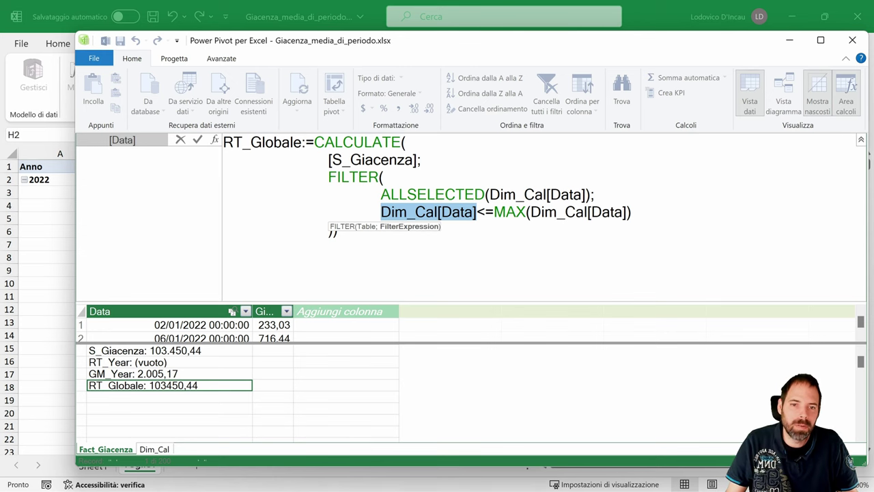
pyautogui.moveTo(493, 212); pyautogui.dragTo(634, 212)
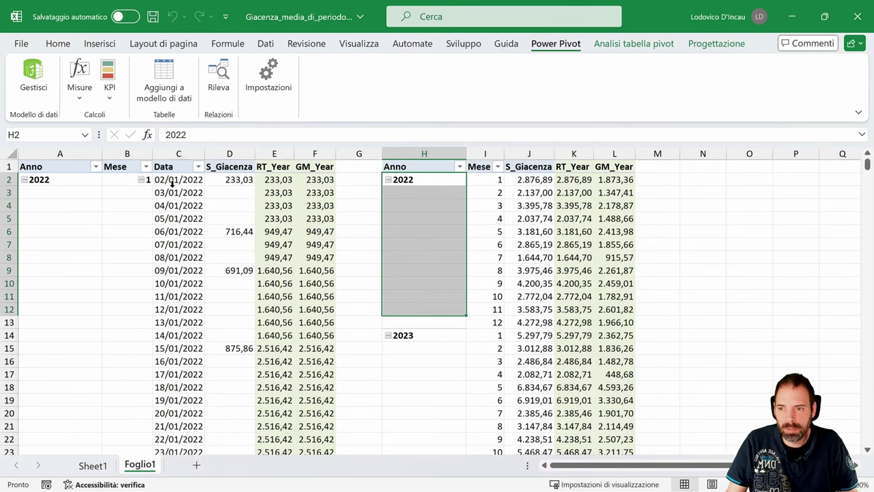
pyautogui.click(172, 181)
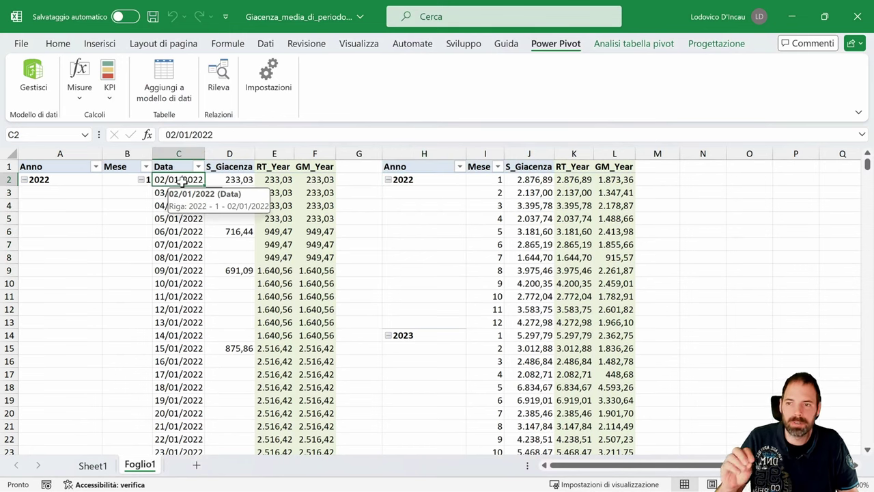
pyautogui.moveTo(179, 179)
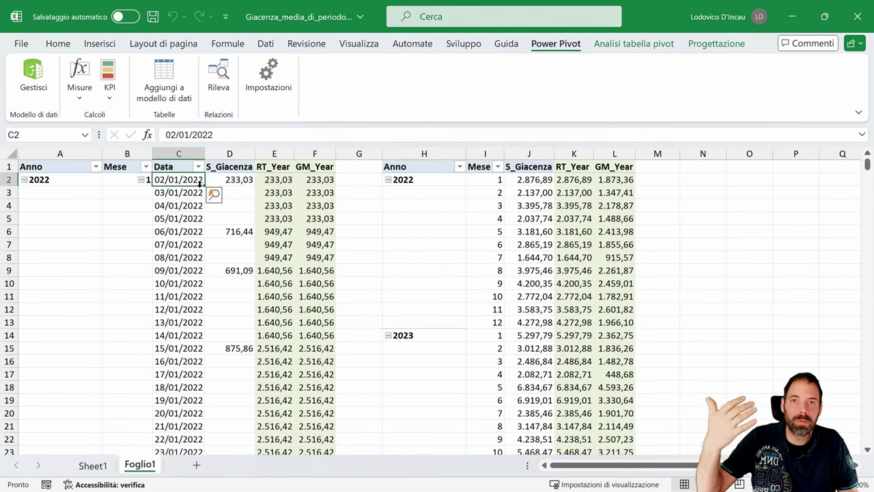
pyautogui.click(179, 245)
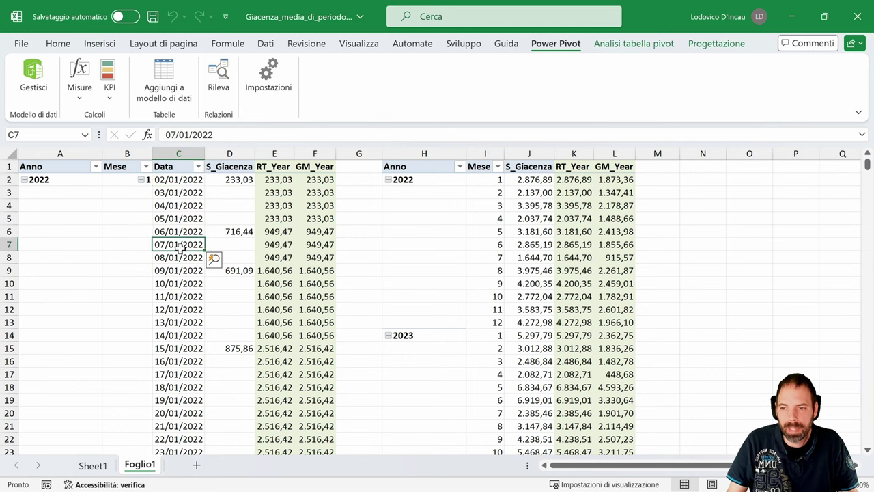
pyautogui.hotkey('shift', 'Up')
pyautogui.hotkey('shift', 'Up')
pyautogui.hotkey('shift', 'Up')
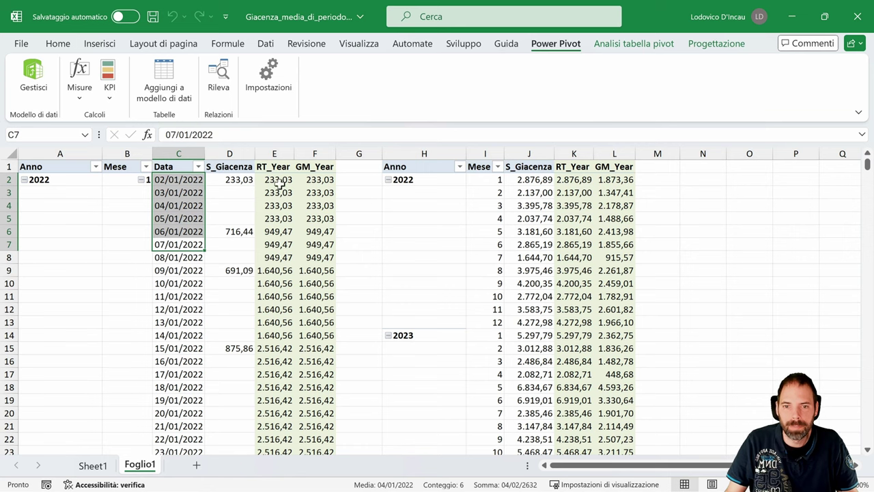
# Insert an empty column G before the second pivot table.
pyautogui.click(458, 192)
pyautogui.rightClick(463, 192)
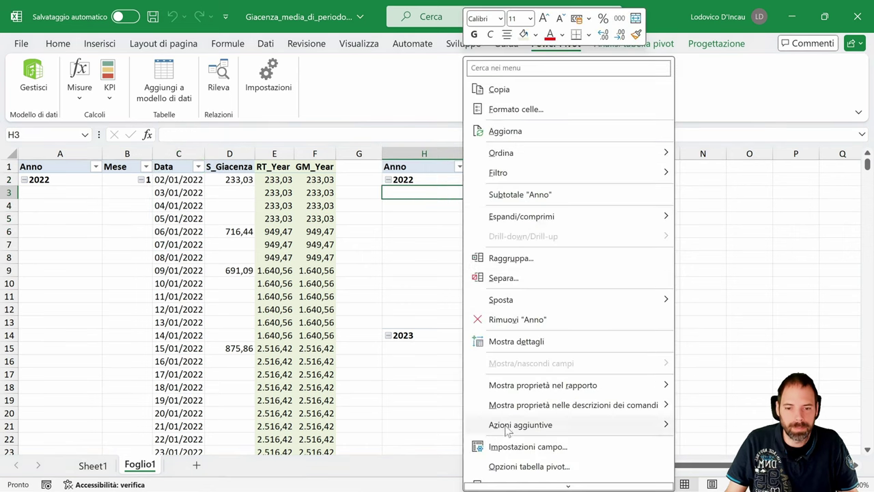
pyautogui.click(508, 485)
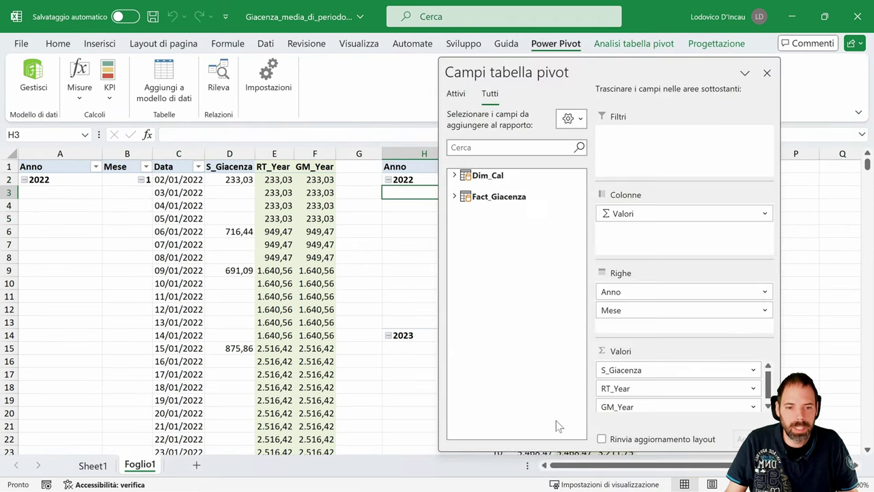
pyautogui.click(454, 196)
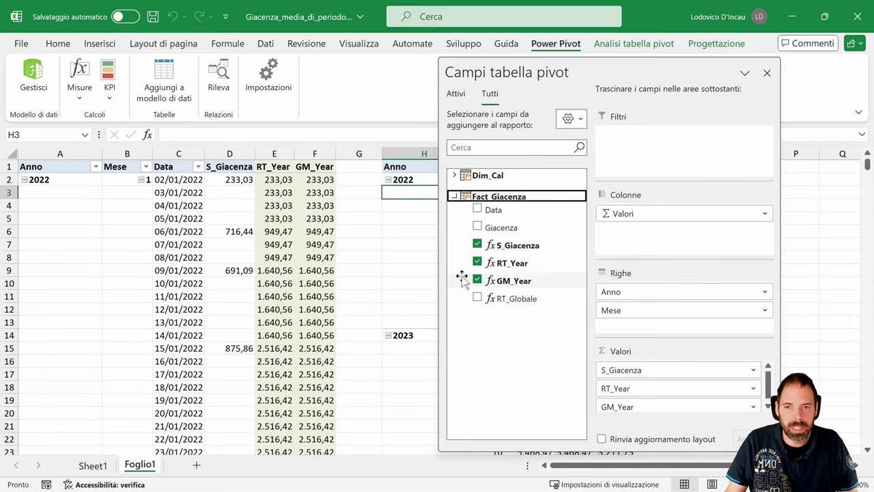
pyautogui.rightClick(366, 153)
pyautogui.click(410, 289)
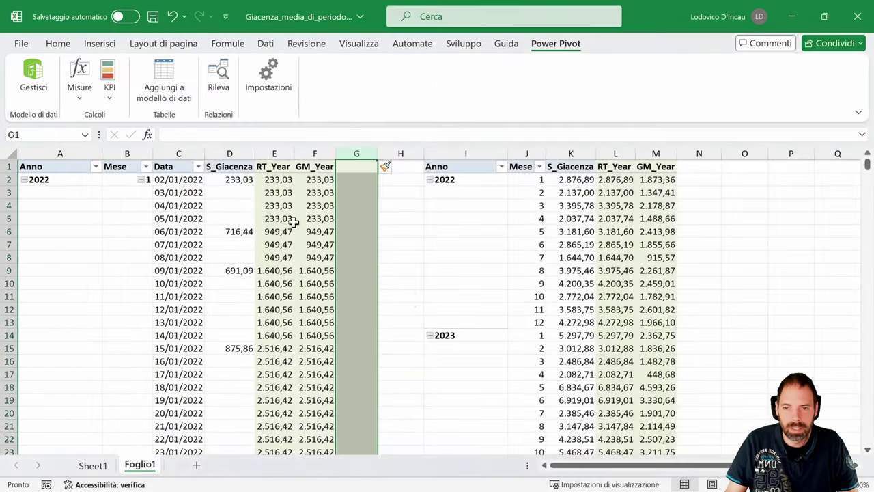
# Add the Fact_Giacenza RT_Globale measure to the first pivot table's values.
pyautogui.rightClick(290, 219)
pyautogui.click(454, 196)
pyautogui.click(454, 196)
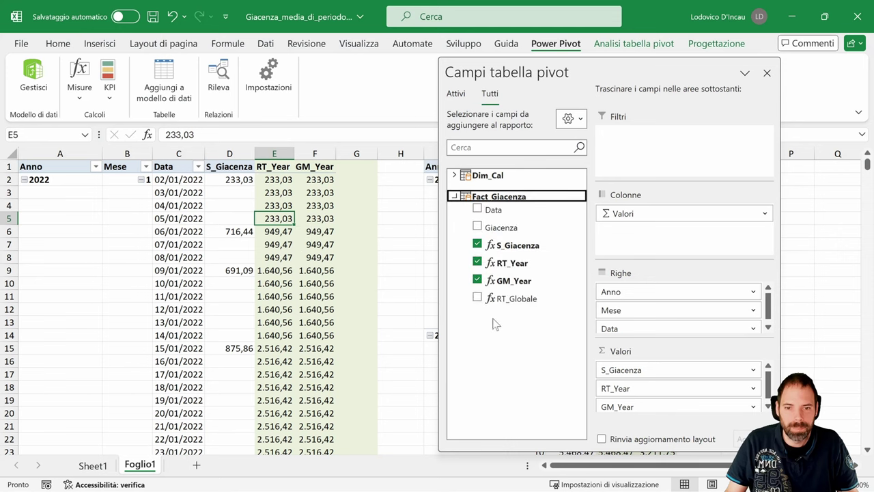
pyautogui.click(477, 299)
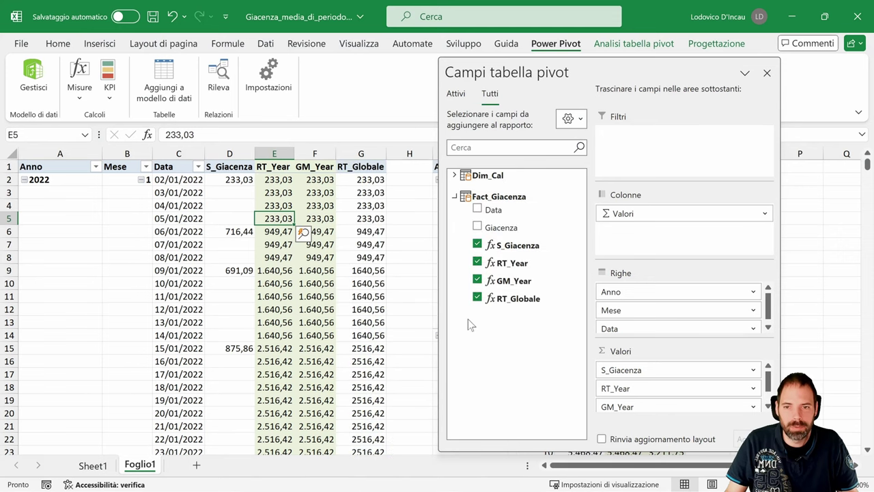
pyautogui.moveTo(569, 83); pyautogui.dragTo(189, 68)
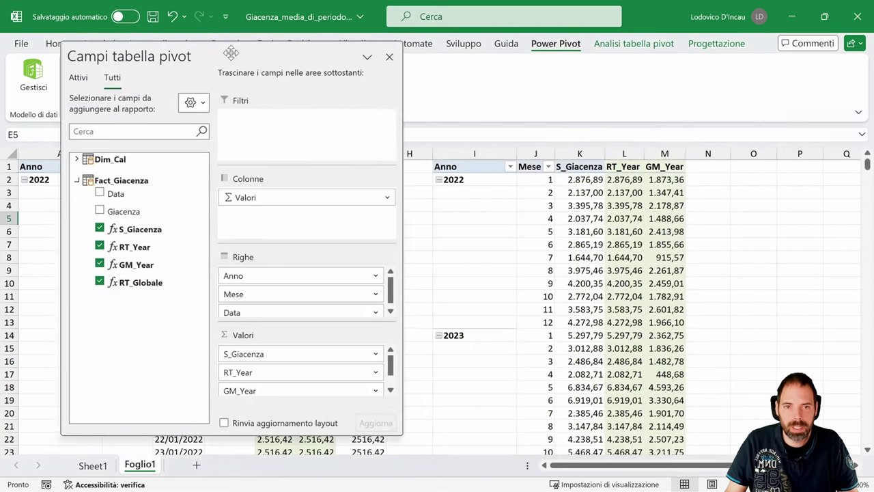
# Add RT_Globale to the second pivot table as well, then close the field list.
pyautogui.click(540, 194)
pyautogui.click(75, 181)
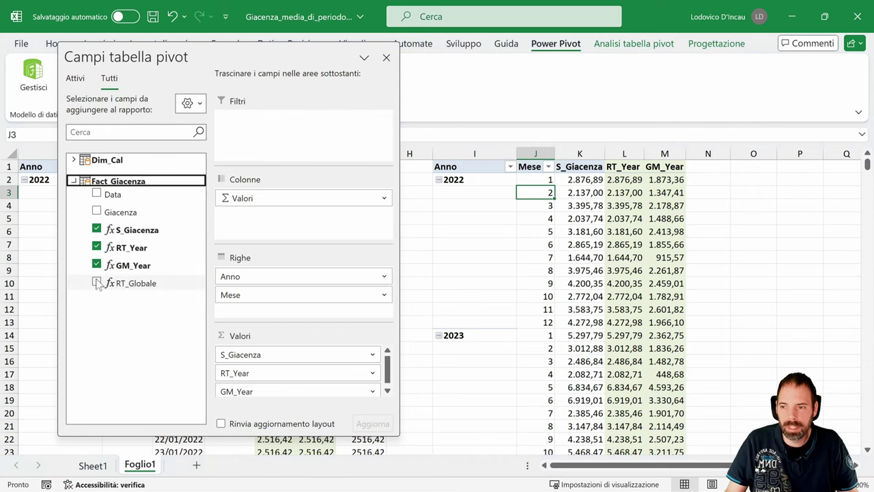
pyautogui.click(95, 282)
pyautogui.click(386, 58)
pyautogui.click(370, 159)
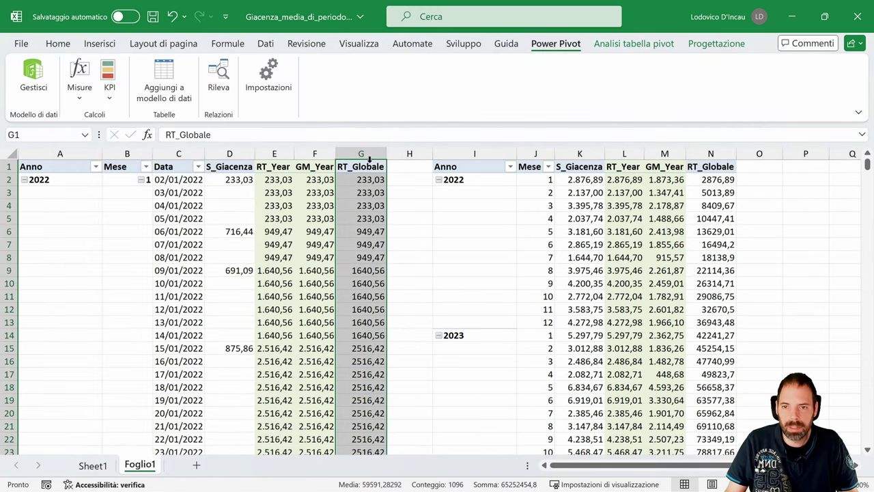
# Give the RT_Globale columns G and N the same light fill colour.
pyautogui.click(58, 43)
pyautogui.click(199, 92)
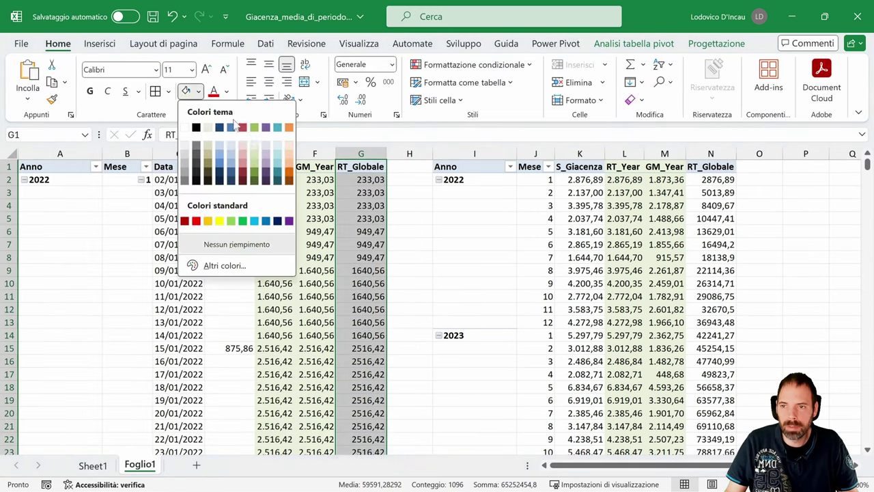
pyautogui.click(264, 146)
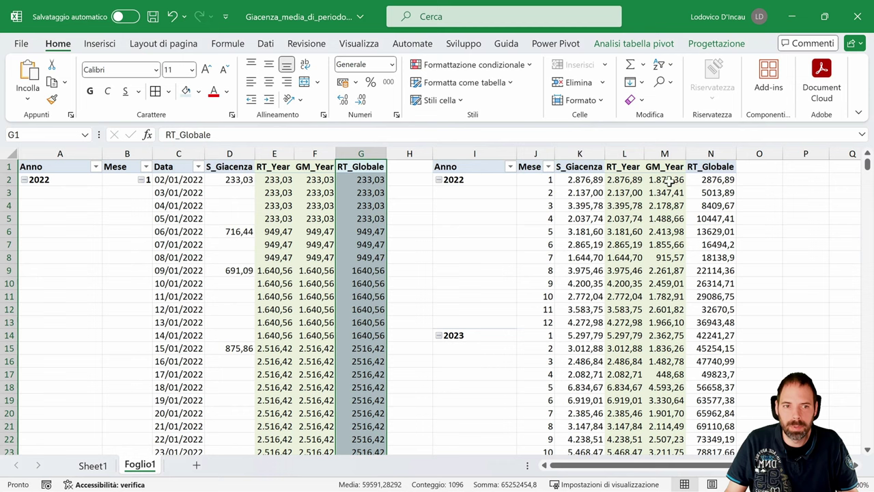
pyautogui.click(711, 159)
pyautogui.click(186, 90)
# Inspect the daily RT_Globale values and the monthly running totals from 2022 into 2023.
pyautogui.click(361, 230)
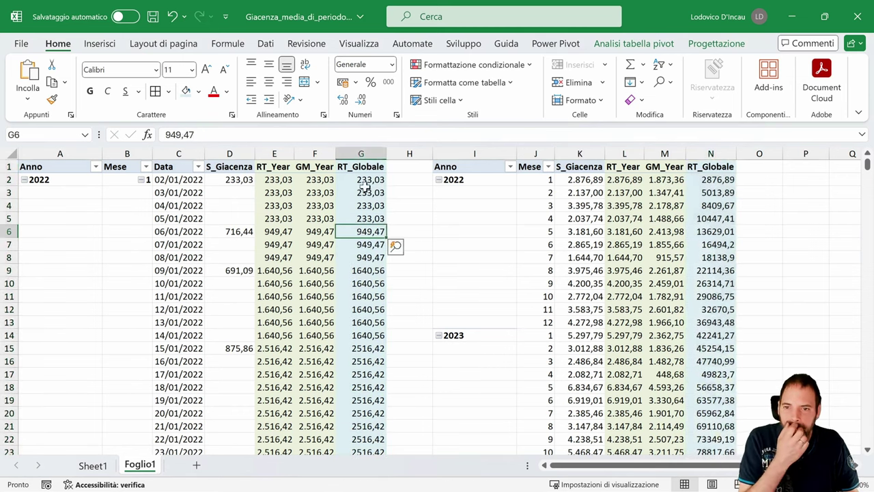
pyautogui.click(366, 181)
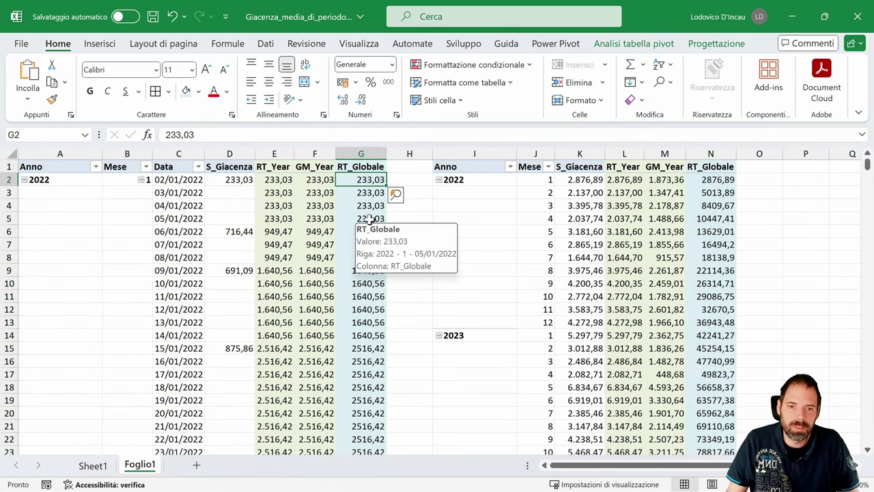
pyautogui.moveTo(360, 180); pyautogui.dragTo(362, 249)
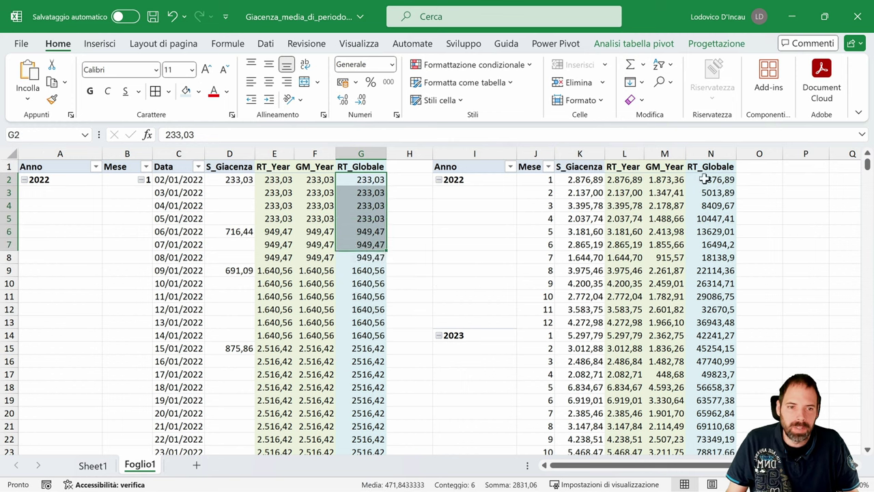
pyautogui.moveTo(706, 179); pyautogui.dragTo(708, 319)
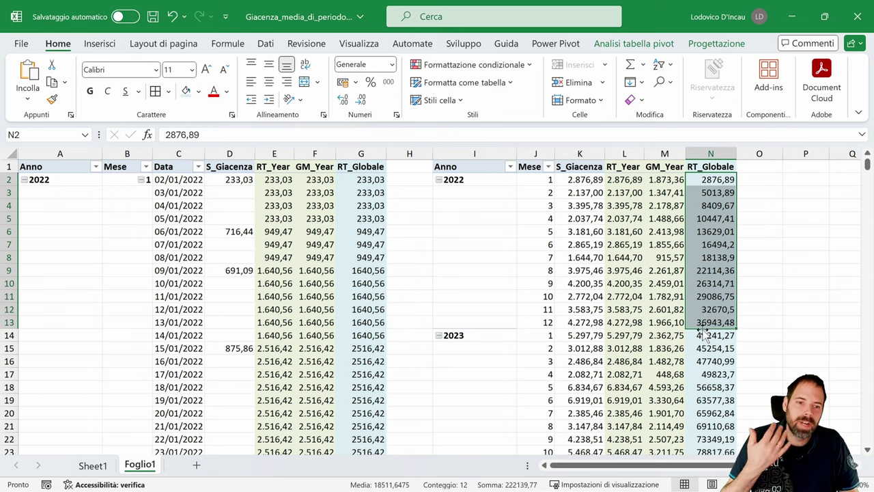
pyautogui.click(702, 336)
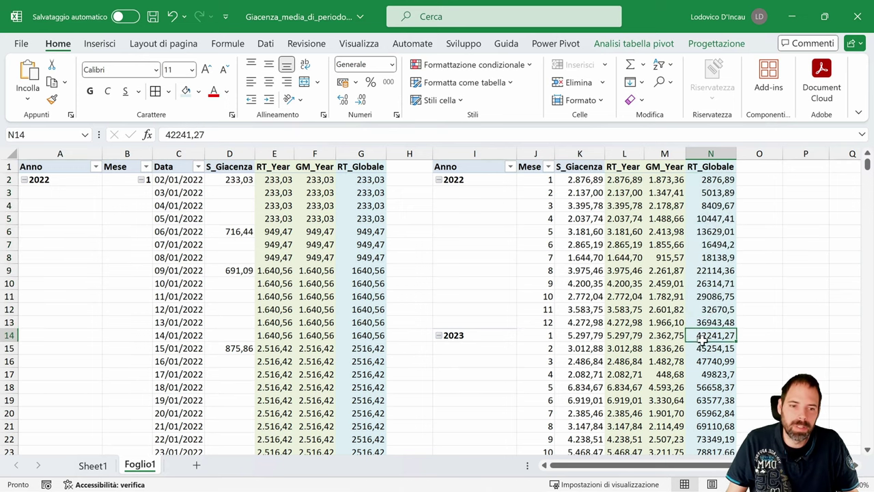
pyautogui.moveTo(702, 339); pyautogui.dragTo(707, 426)
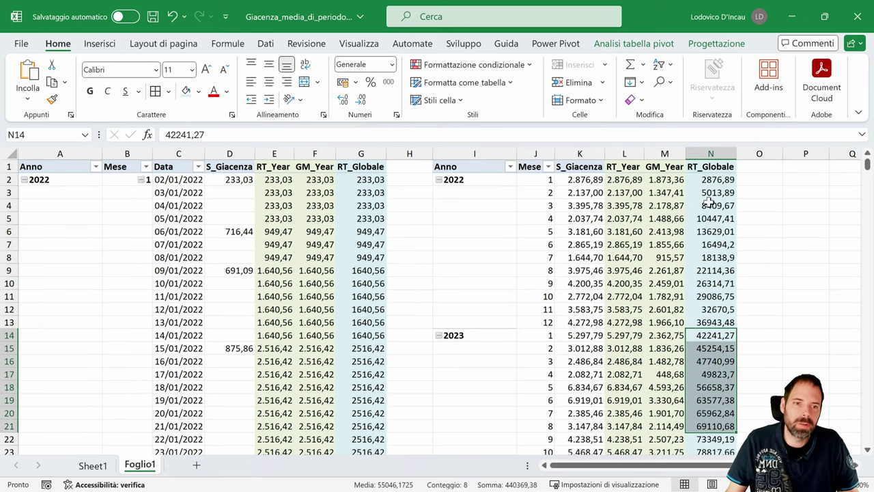
pyautogui.moveTo(711, 180); pyautogui.dragTo(711, 400)
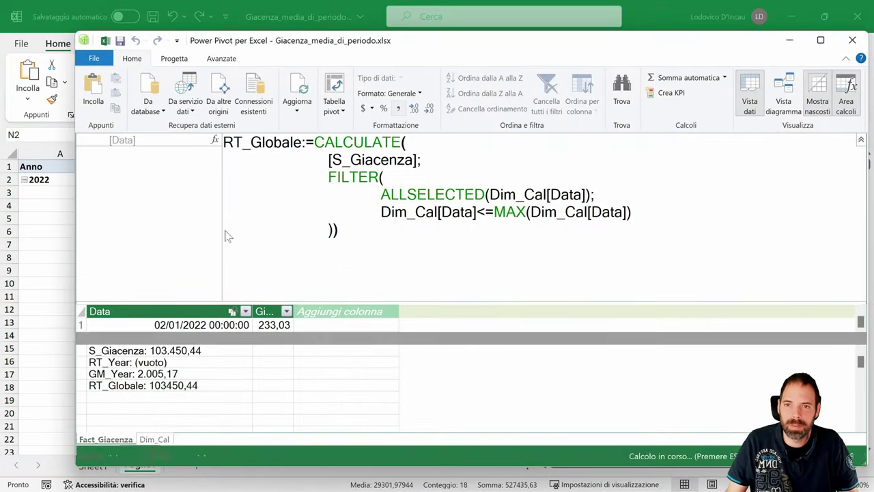
# Close Power Pivot and scroll through the daily RT_Globale values in column G.
pyautogui.click(49, 229)
pyautogui.click(318, 194)
pyautogui.click(361, 219)
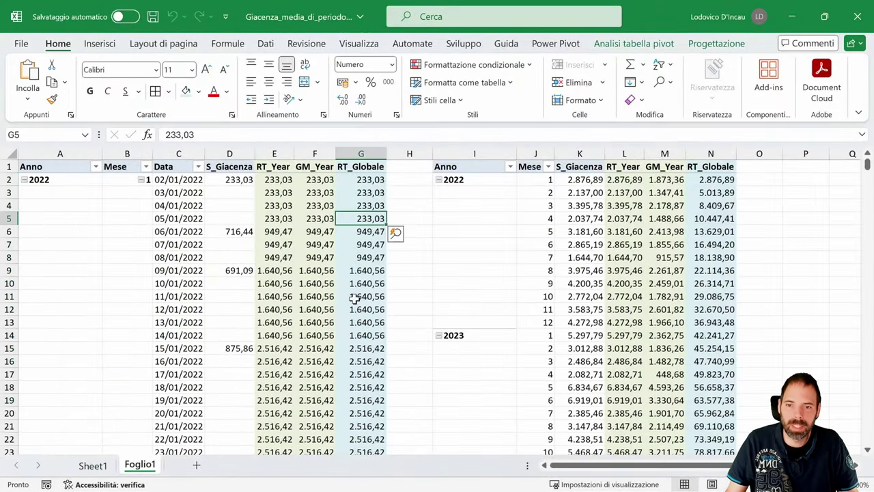
pyautogui.scroll(-8, 371, 289)
pyautogui.scroll(-20, 346, 337)
pyautogui.scroll(-13, 346, 321)
pyautogui.scroll(-17, 346, 321)
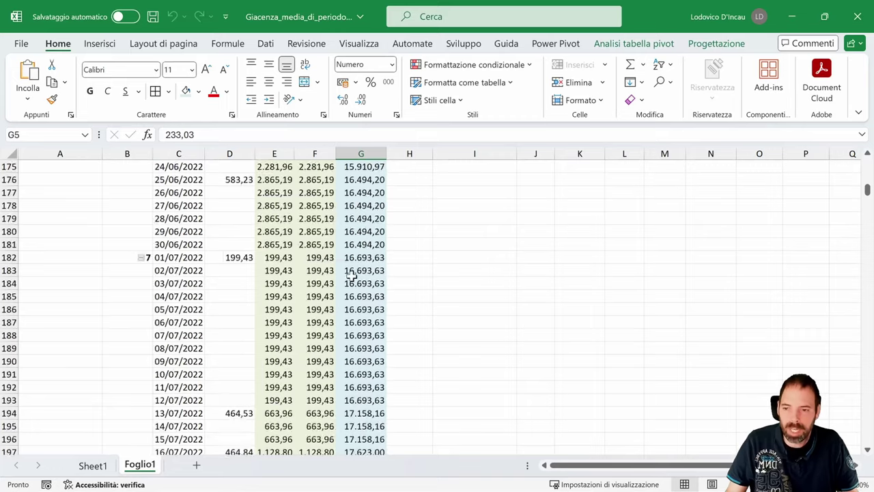
pyautogui.scroll(-20, 348, 282)
pyautogui.scroll(-17, 347, 308)
pyautogui.scroll(-7, 343, 289)
pyautogui.scroll(-8, 339, 286)
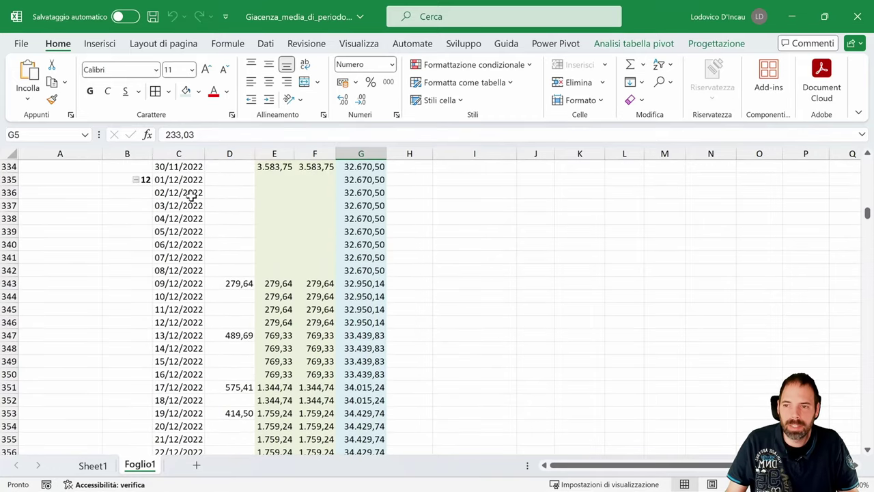
pyautogui.scroll(-8, 189, 196)
pyautogui.moveTo(360, 232); pyautogui.dragTo(360, 388)
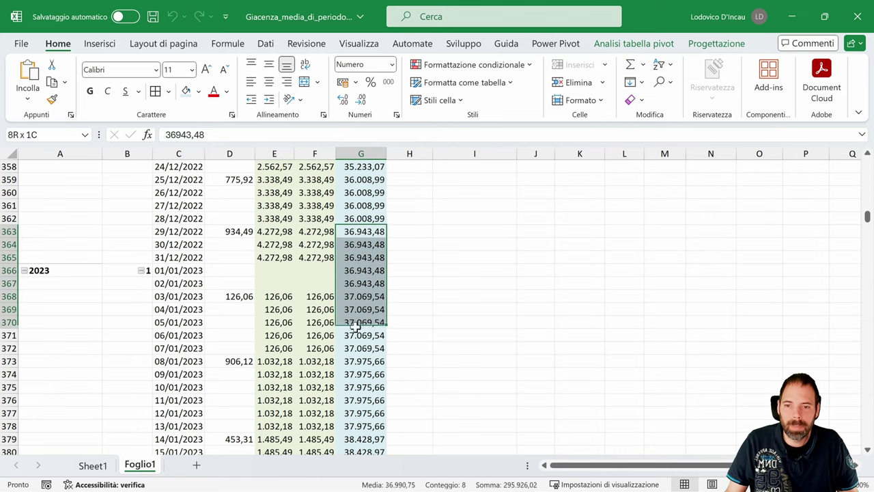
pyautogui.moveTo(867, 219); pyautogui.dragTo(868, 163)
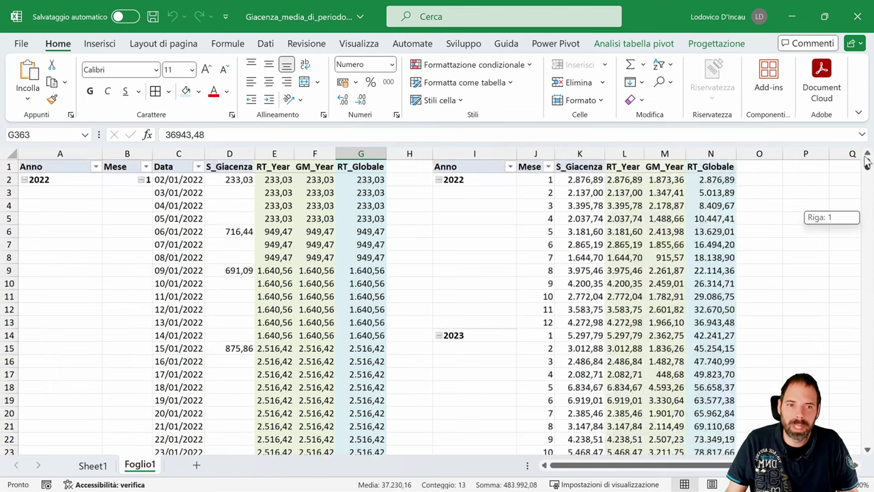
# Filter the right pivot's year field to show only 2023 and 2024.
pyautogui.click(478, 180)
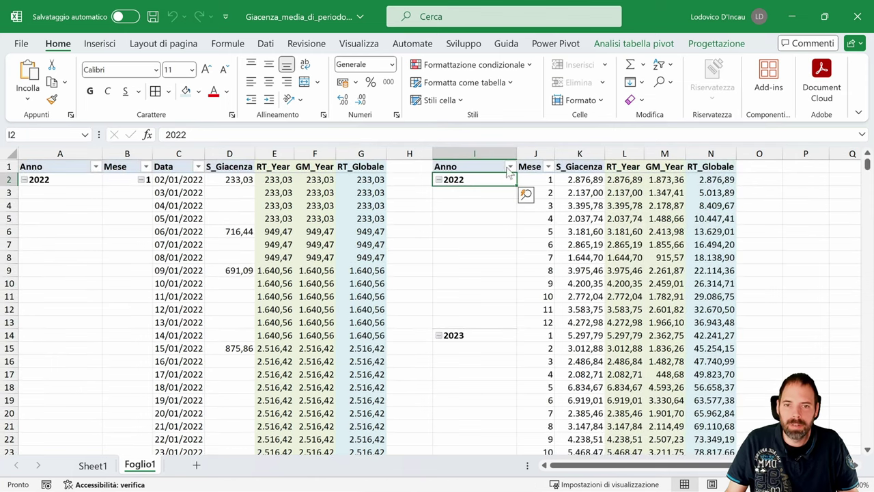
pyautogui.click(510, 167)
pyautogui.click(356, 297)
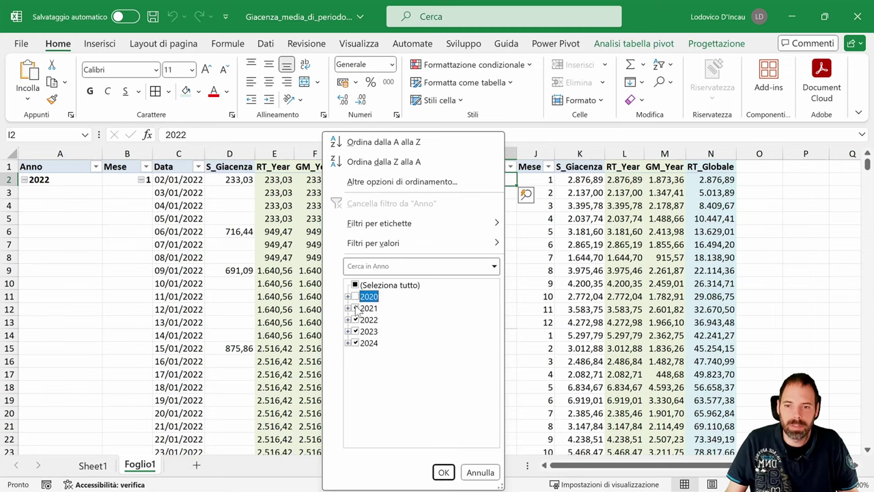
pyautogui.click(355, 308)
pyautogui.click(355, 320)
pyautogui.click(443, 472)
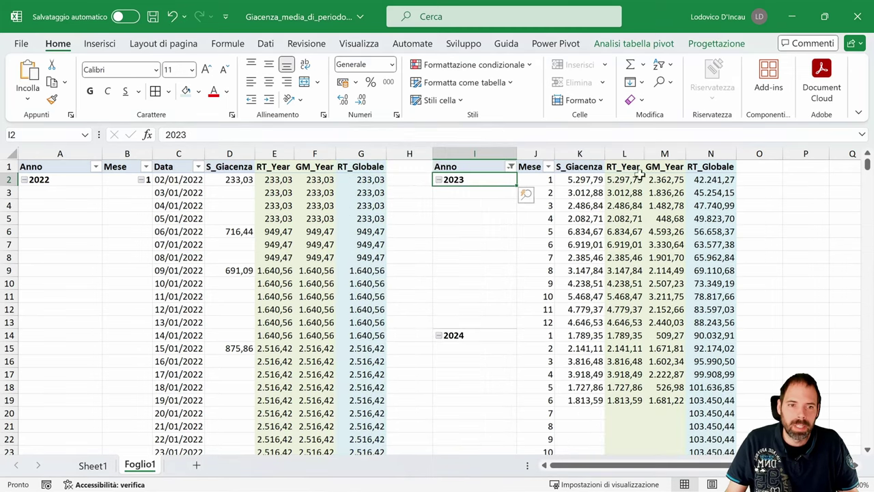
# Compare the early 2023 RT_Globale running totals, then clear the year filter to show all years.
pyautogui.moveTo(704, 179); pyautogui.dragTo(694, 345)
pyautogui.click(717, 181)
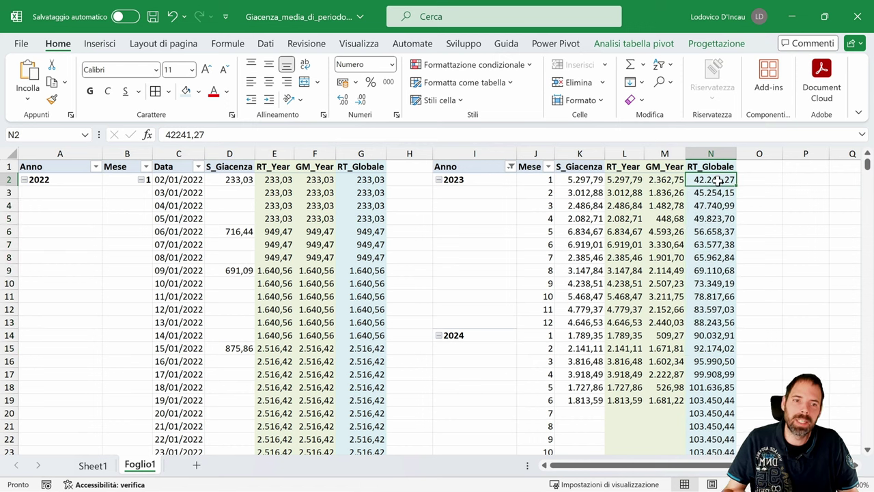
pyautogui.moveTo(717, 181); pyautogui.dragTo(712, 231)
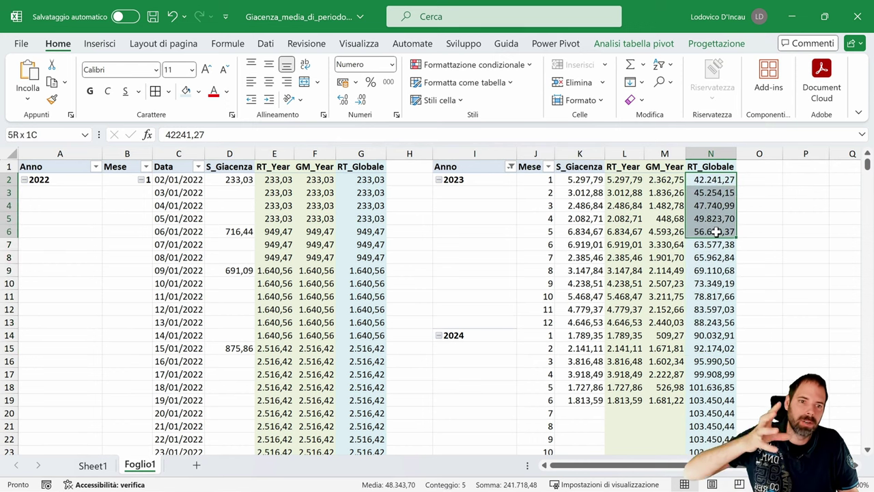
pyautogui.click(712, 180)
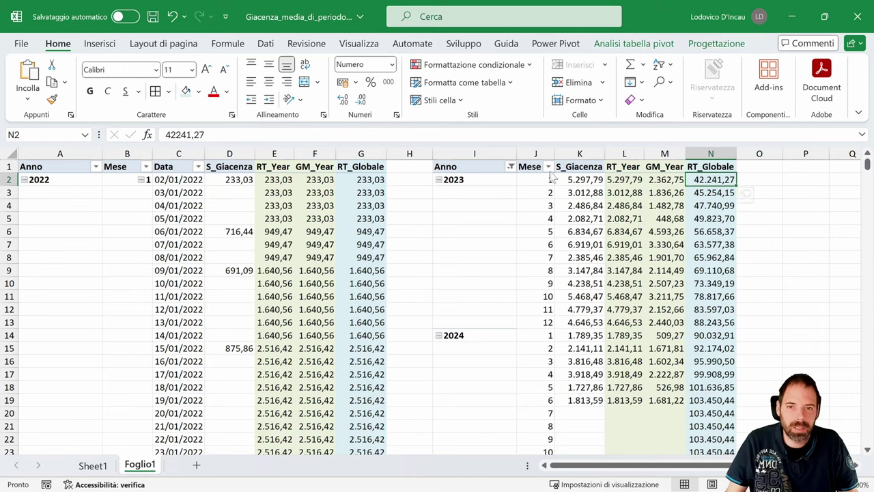
pyautogui.click(511, 167)
pyautogui.click(401, 200)
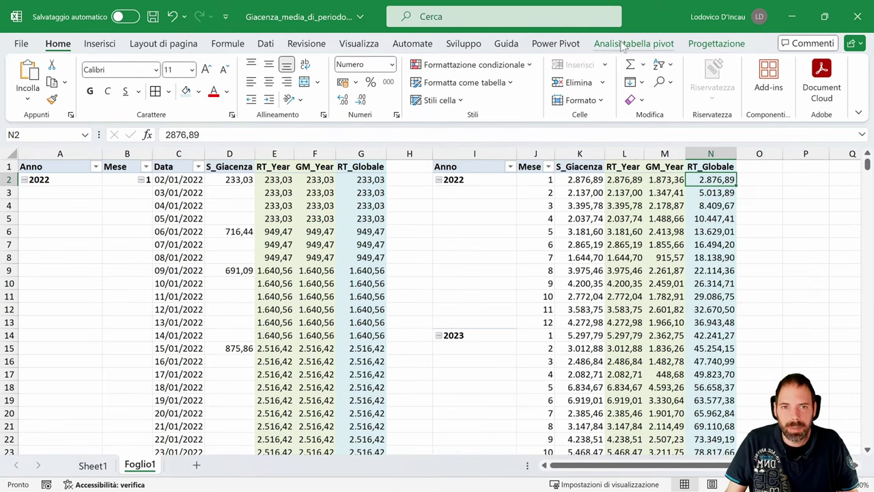
# In the Power Pivot data model, paste the GM_Year formula into the empty slot below RT_Globale.
pyautogui.click(549, 45)
pyautogui.click(33, 75)
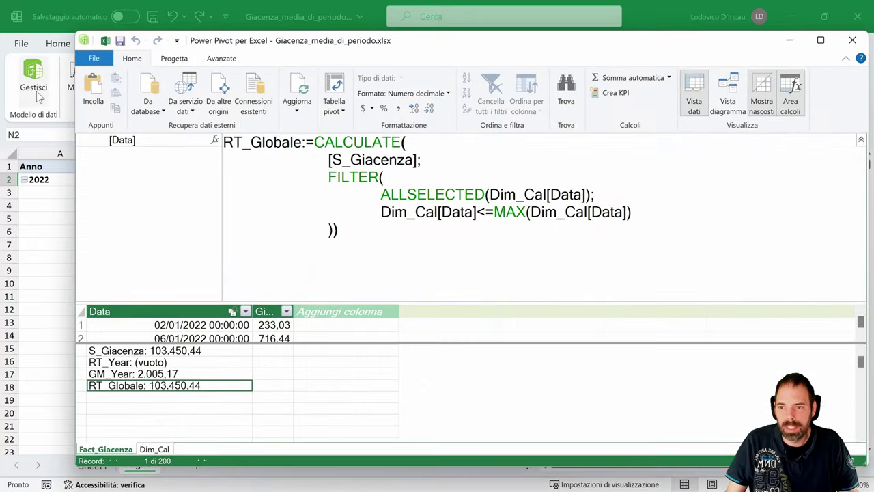
pyautogui.click(151, 373)
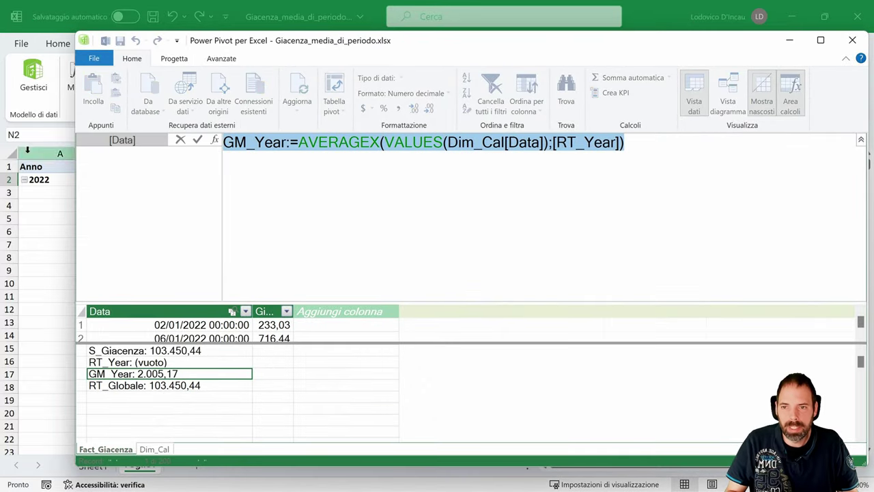
pyautogui.click(164, 396)
pyautogui.write('GM_Year:=AVERAGEX(VALUES(Dim_Cal[Data]);[RT_Year])')
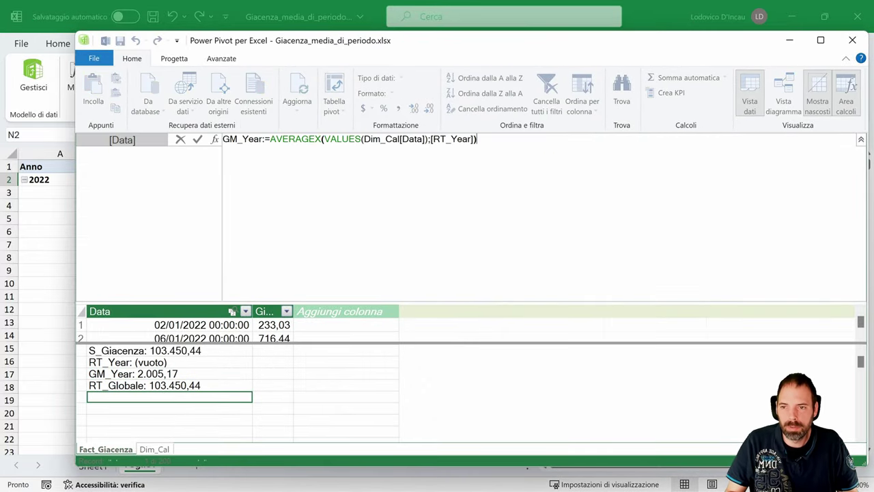
# Rename it GM_gLOBALE as AVERAGEX(VALUES(Dim_Cal[Data]);[RT_Globale]) and commit it.
pyautogui.keyDown('ctrl'); pyautogui.scroll(1, 409, 142); pyautogui.keyUp('ctrl')
pyautogui.keyDown('ctrl'); pyautogui.scroll(1, 409, 142); pyautogui.keyUp('ctrl')
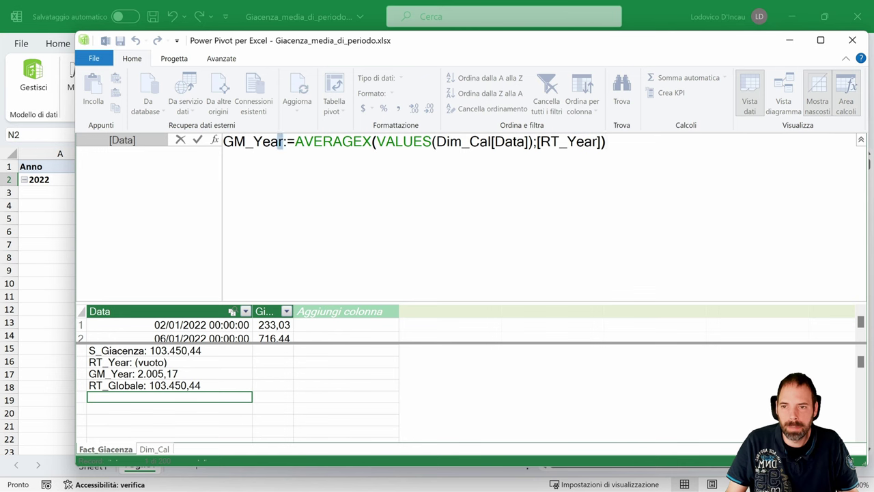
pyautogui.moveTo(280, 141); pyautogui.dragTo(253, 141)
pyautogui.write('gLO')
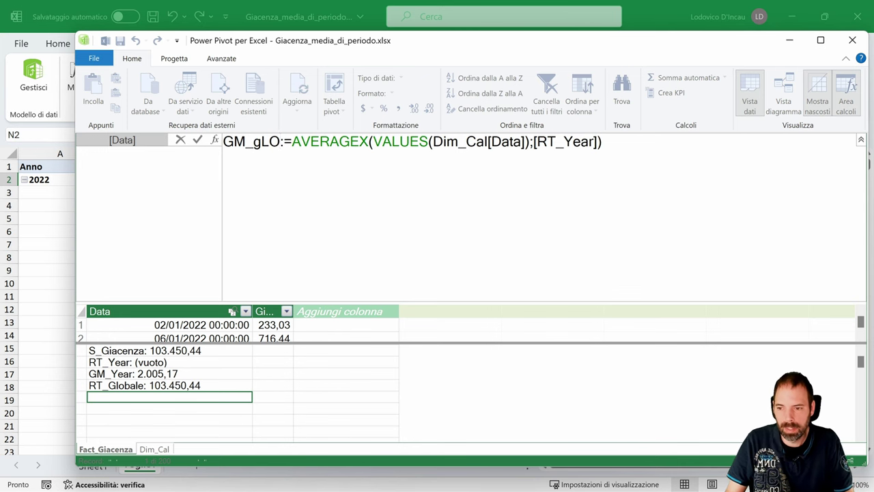
pyautogui.write('BALE')
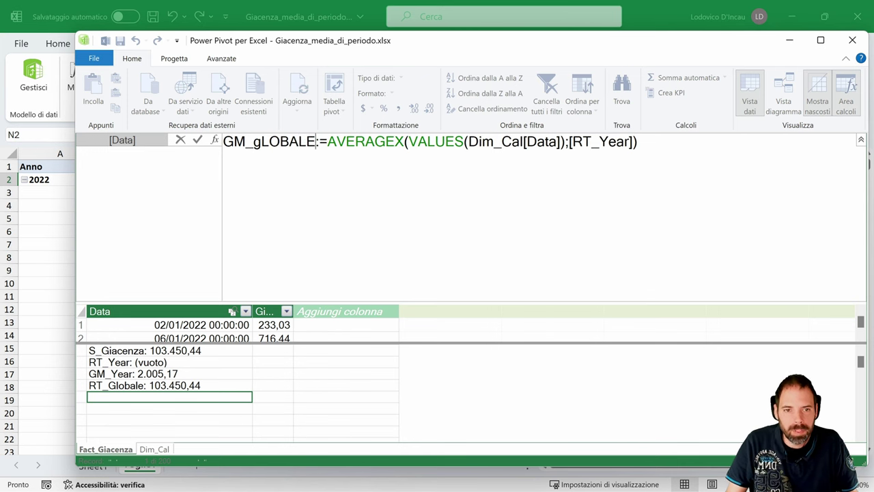
pyautogui.hotkey('shift', 'Left')
pyautogui.hotkey('shift', 'Left')
pyautogui.hotkey('shift', 'Left')
pyautogui.hotkey('shift', 'Left')
pyautogui.write('g')
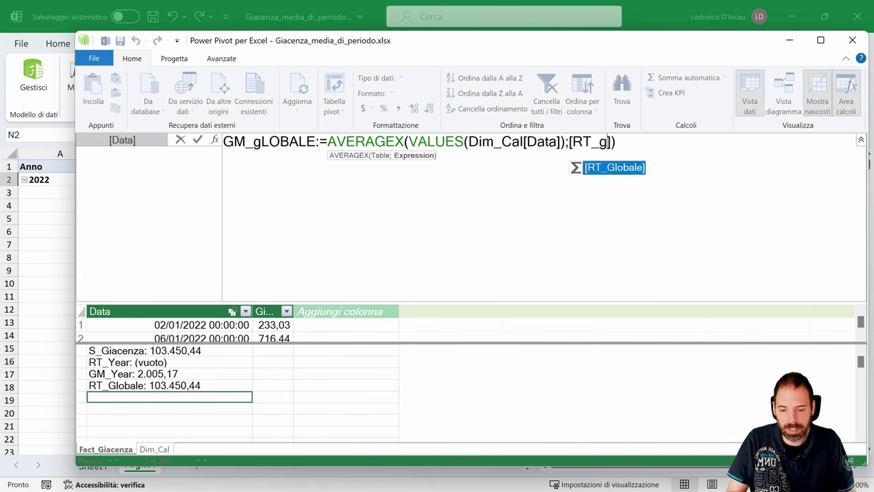
pyautogui.write('LOBALE')
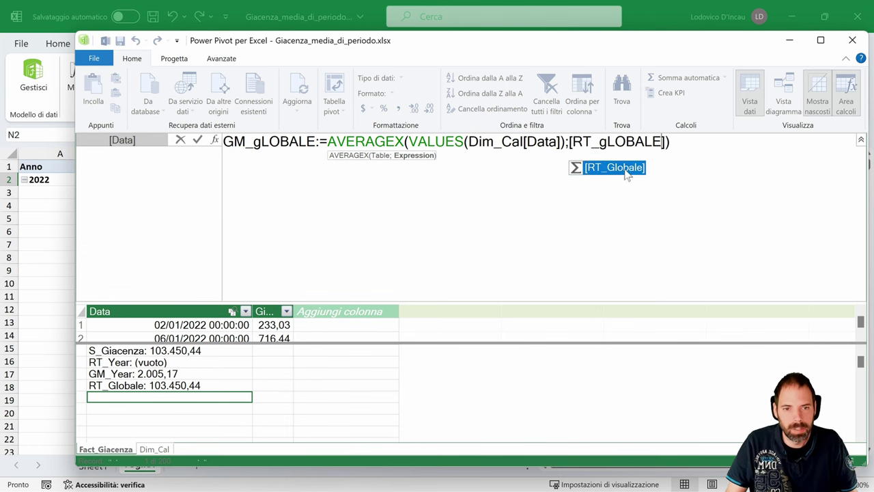
pyautogui.doubleClick(615, 167)
pyautogui.press('Return')
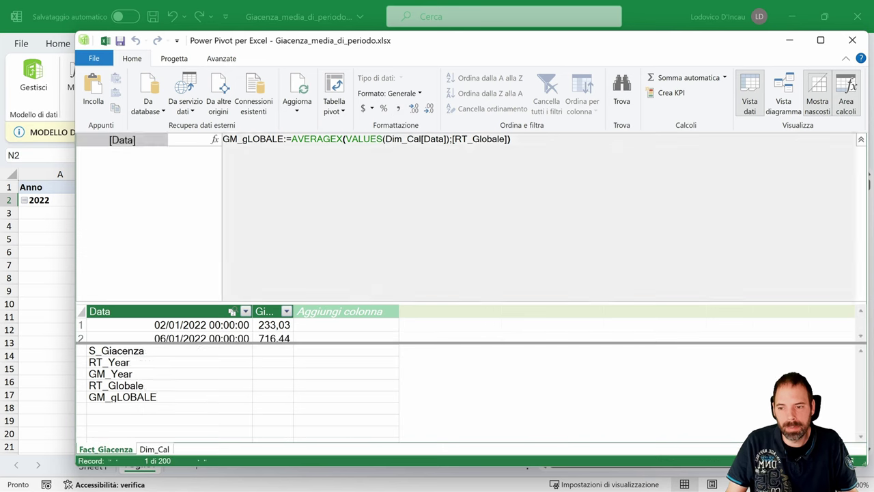
pyautogui.click(61, 268)
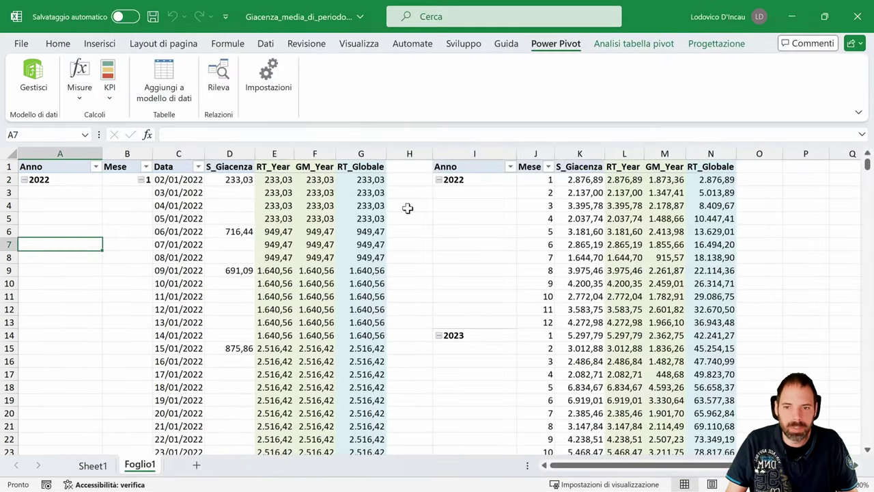
# Add the Fact_Giacenza GM_gLOBALE measure to both the left and right pivot tables.
pyautogui.click(372, 179)
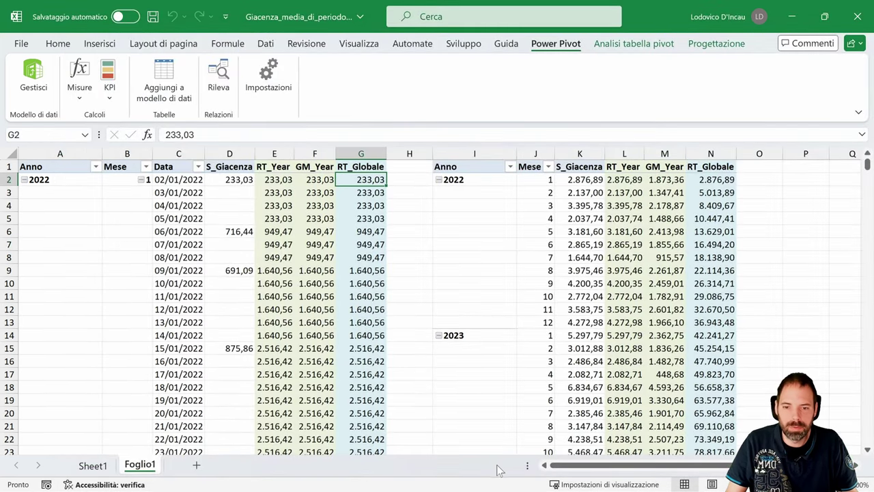
pyautogui.rightClick(329, 282)
pyautogui.click(403, 480)
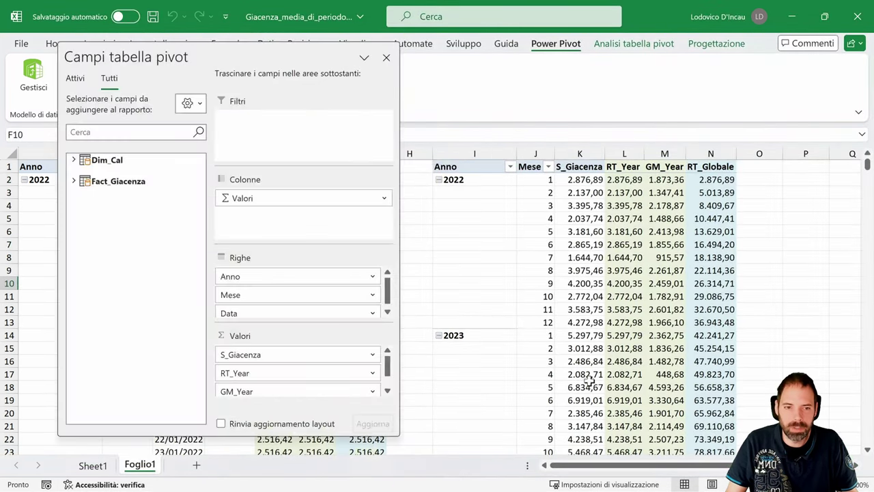
pyautogui.click(73, 181)
pyautogui.click(96, 300)
pyautogui.click(676, 244)
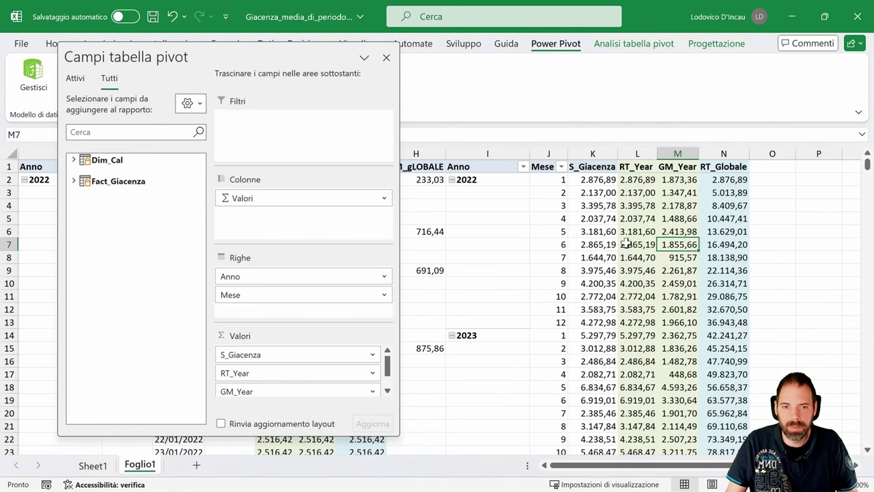
pyautogui.click(73, 181)
pyautogui.click(96, 301)
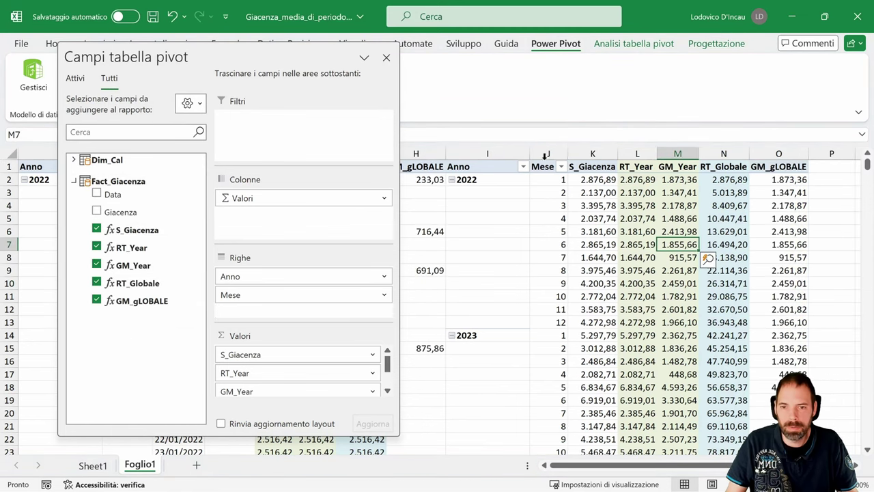
pyautogui.click(385, 58)
# Format the new GM_gLOBALE columns in both pivots to match the shaded RT_Globale columns.
pyautogui.click(416, 153)
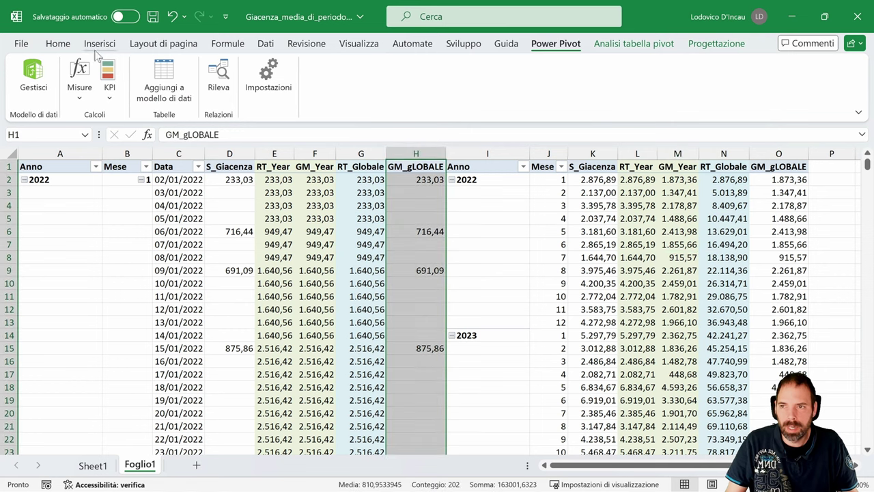
pyautogui.click(58, 44)
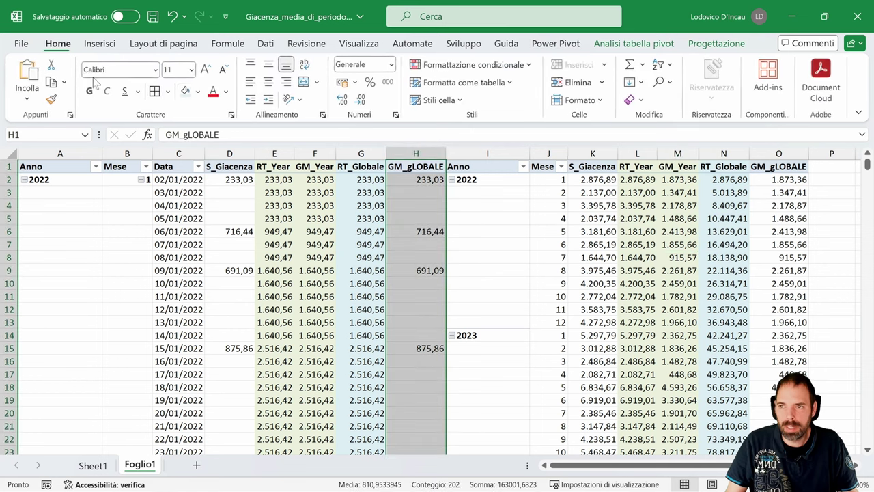
pyautogui.click(779, 155)
pyautogui.click(373, 243)
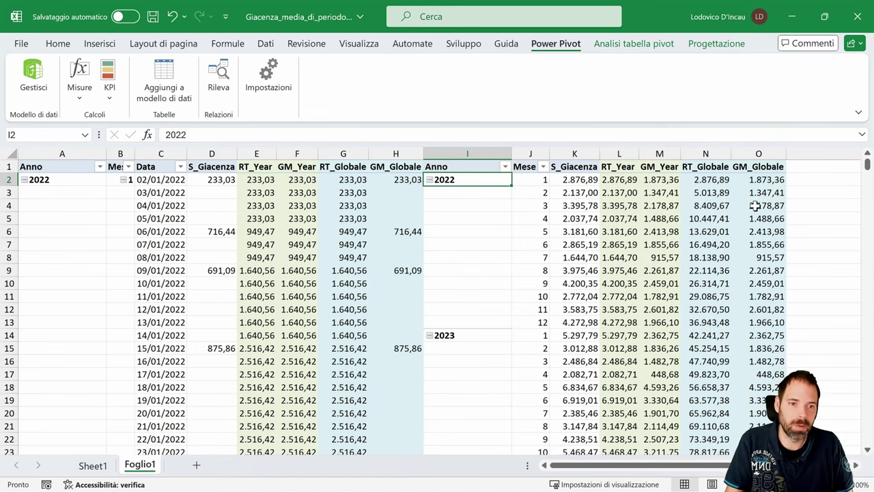
# Collapse the 2022, 2023 and 2024 month groups in the right pivot to yearly rows.
pyautogui.moveTo(704, 179); pyautogui.dragTo(689, 309)
pyautogui.moveTo(617, 191); pyautogui.dragTo(618, 339)
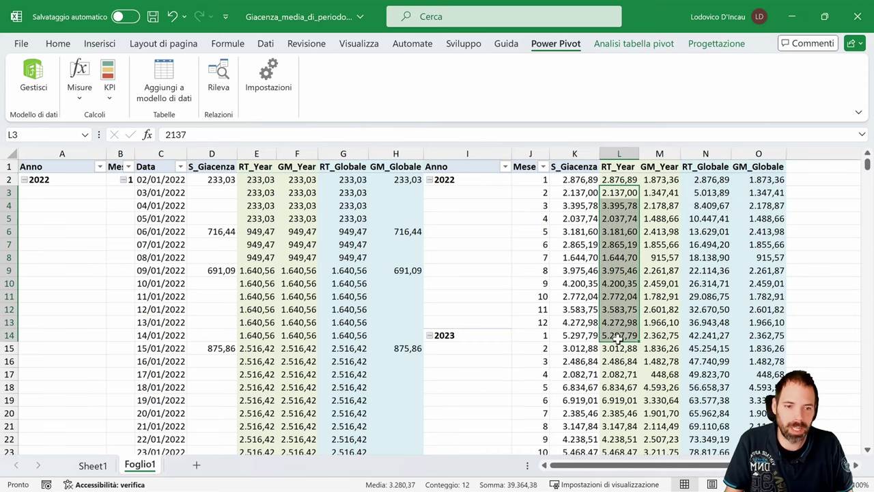
pyautogui.click(429, 179)
pyautogui.click(429, 192)
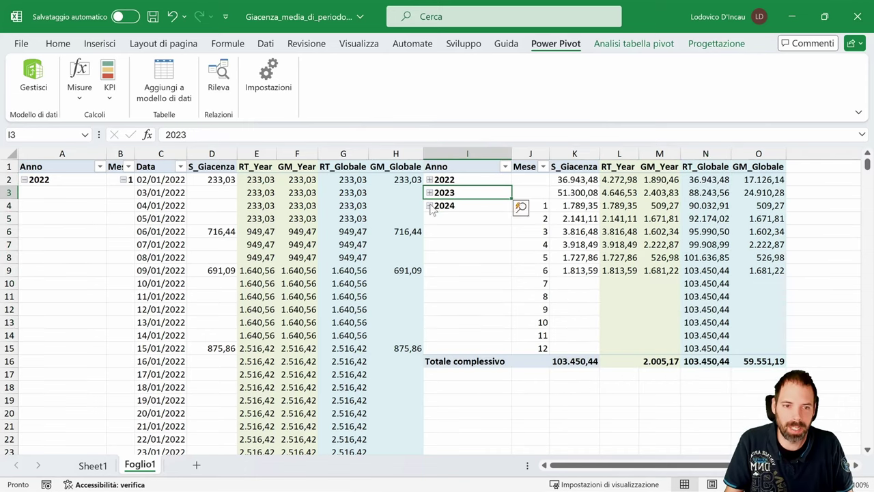
pyautogui.click(429, 205)
# Compare yearly RT_Globale and RT_Year values with the RT_Globale, GM_Globale and GM_Year grand totals.
pyautogui.moveTo(700, 179); pyautogui.dragTo(678, 206)
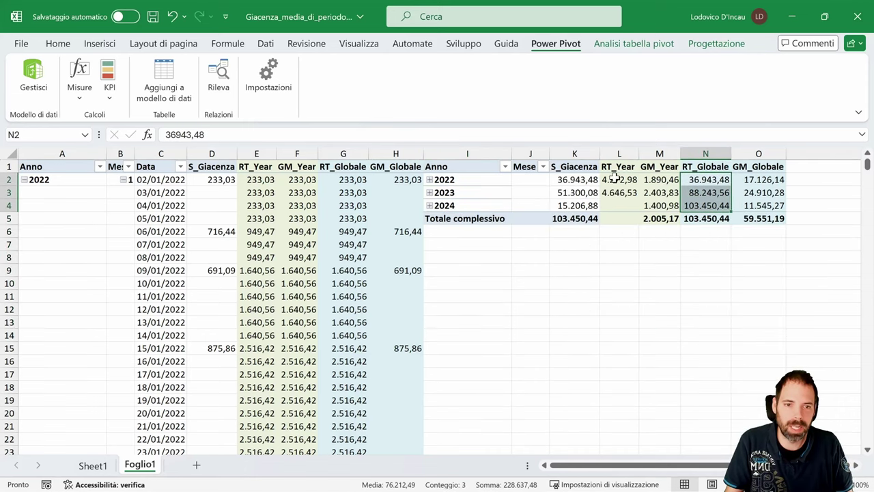
pyautogui.moveTo(615, 179); pyautogui.dragTo(614, 211)
pyautogui.moveTo(768, 217); pyautogui.dragTo(707, 219)
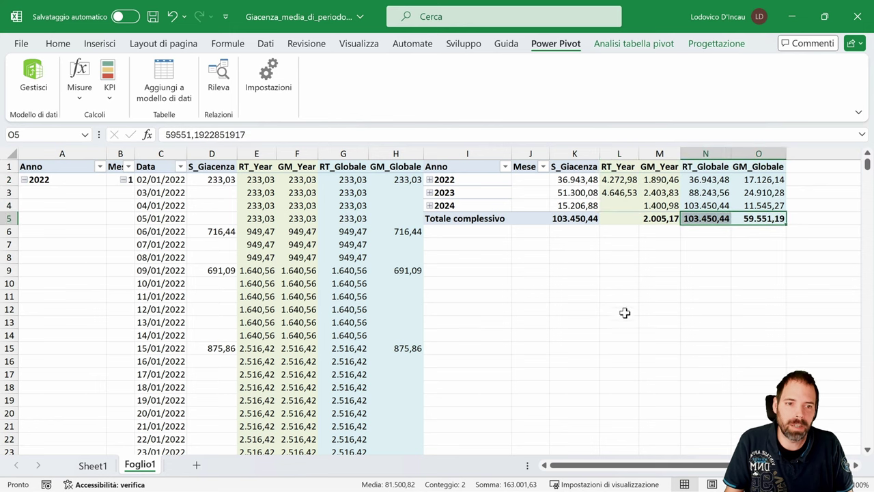
pyautogui.click(697, 219)
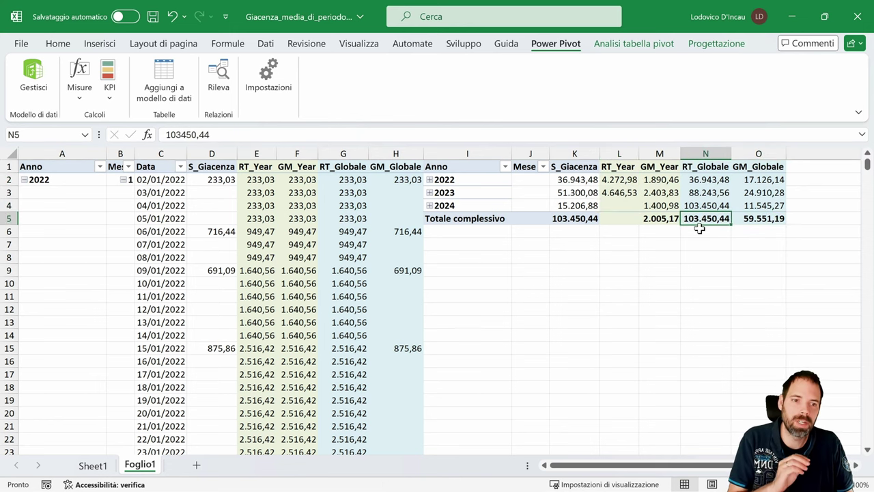
pyautogui.click(736, 219)
pyautogui.click(659, 220)
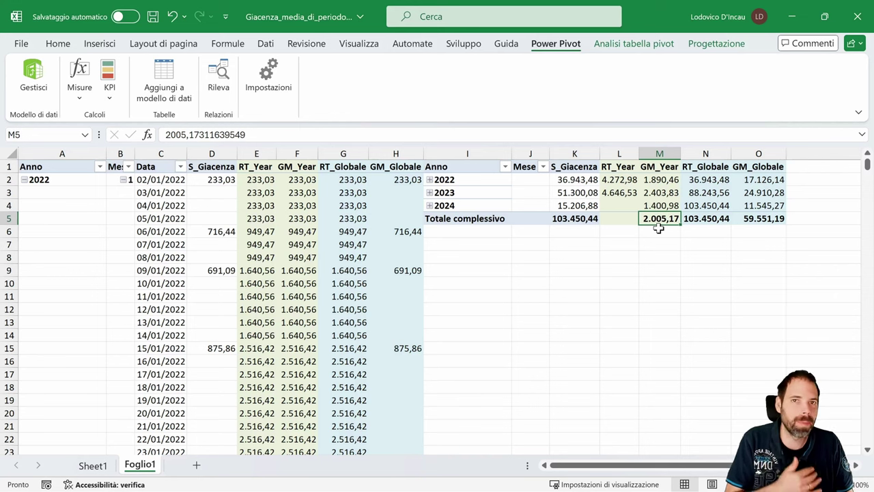
pyautogui.click(746, 218)
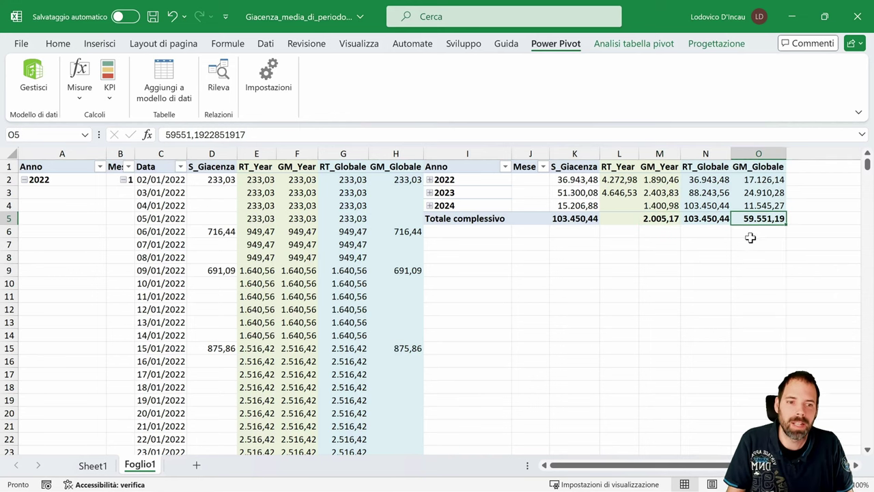
# Recheck the 2022–2024 yearly RT_Globale values against the GM_Globale grand total of 59.551,19.
pyautogui.moveTo(470, 184); pyautogui.dragTo(463, 209)
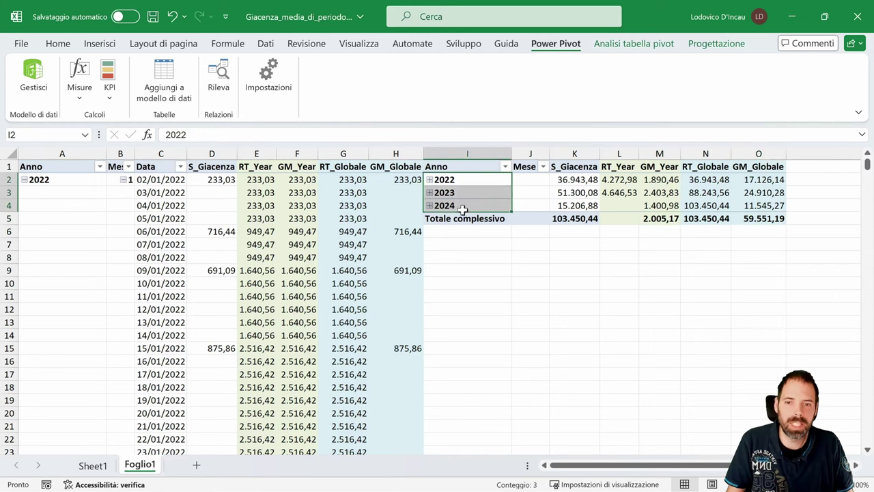
pyautogui.moveTo(353, 179); pyautogui.dragTo(350, 332)
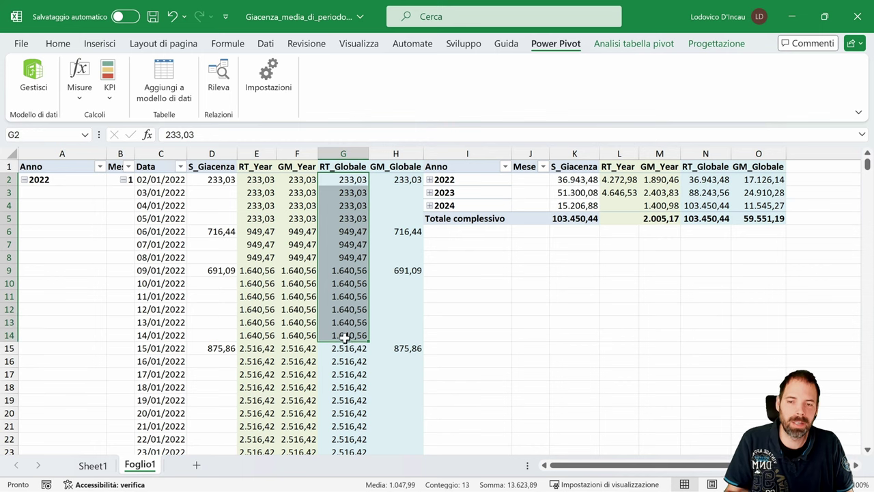
pyautogui.moveTo(697, 179); pyautogui.dragTo(700, 205)
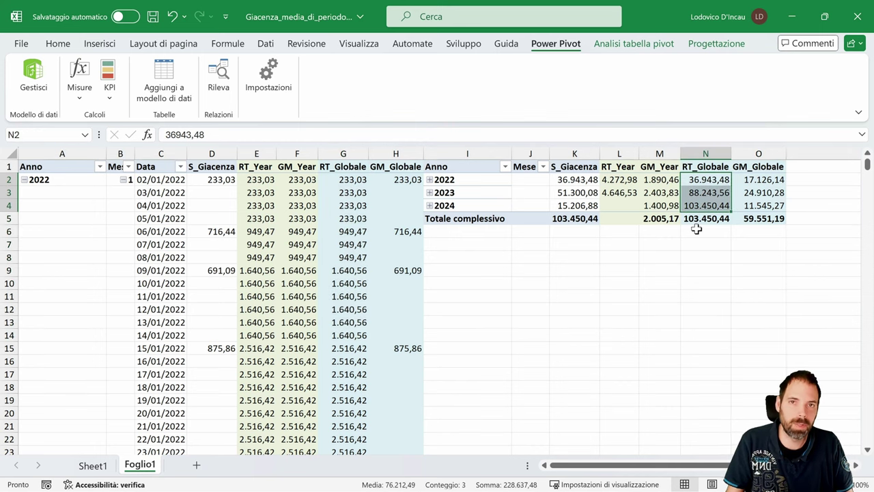
pyautogui.click(769, 220)
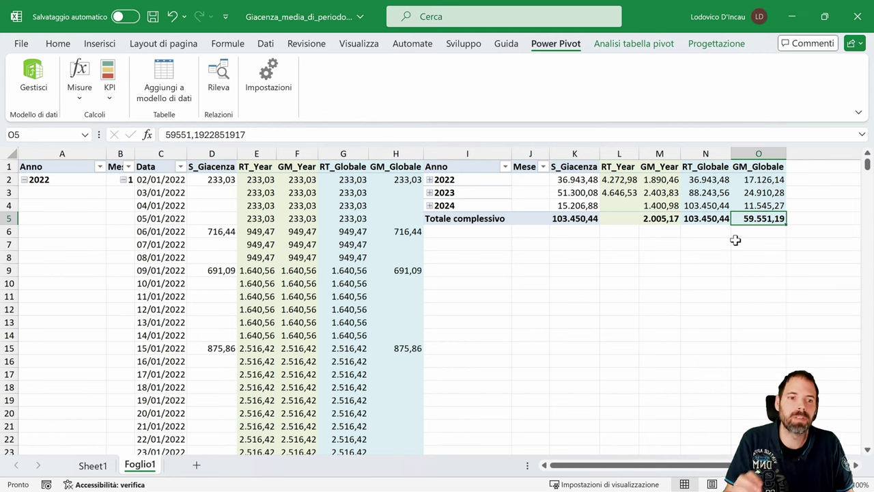